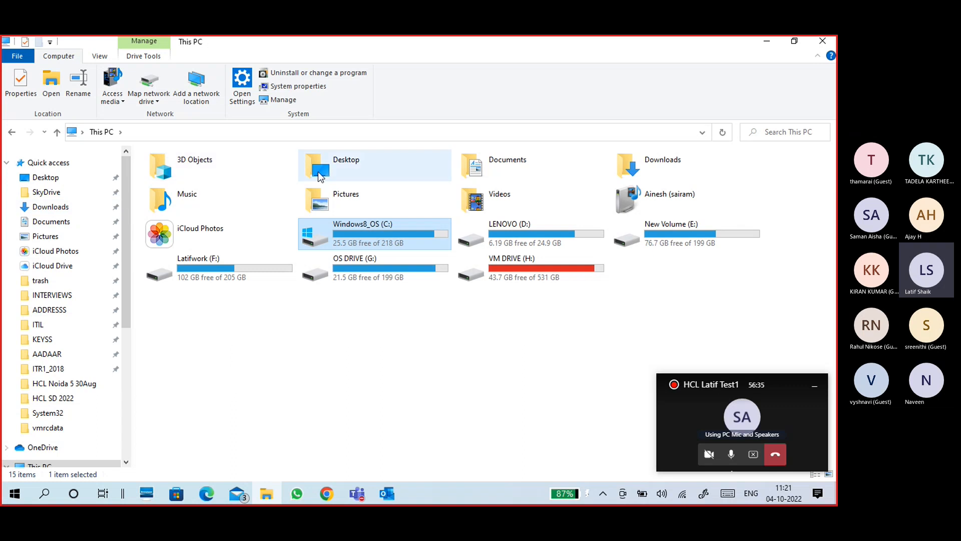
# Step: Show the Windows desktop, and examine the contents of the Desktop folder under This PC for comparison
pyautogui.click(768, 41)
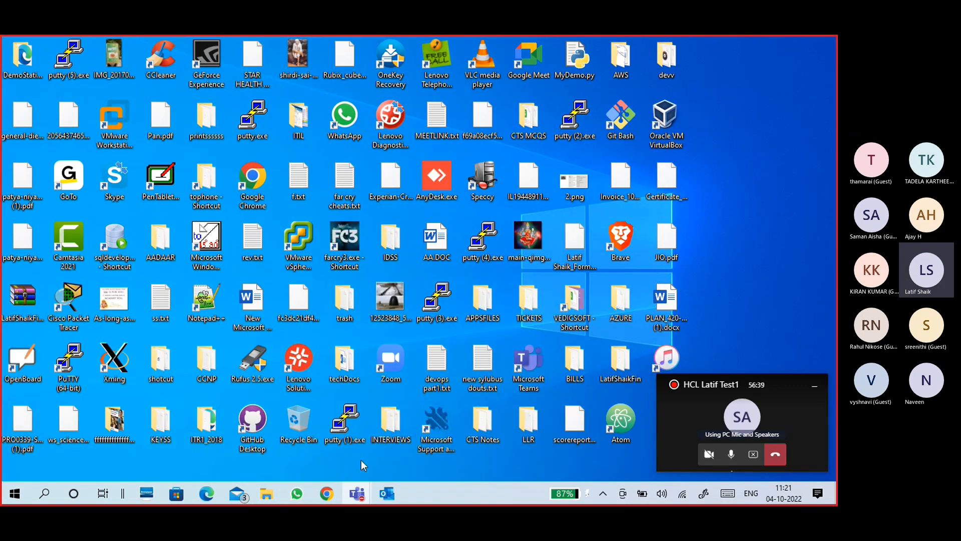
pyautogui.click(269, 496)
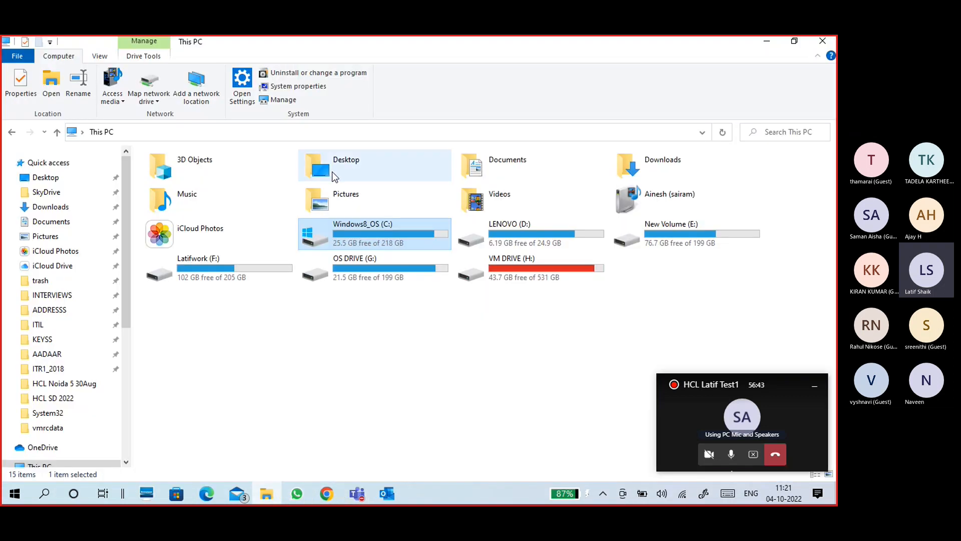
pyautogui.doubleClick(334, 176)
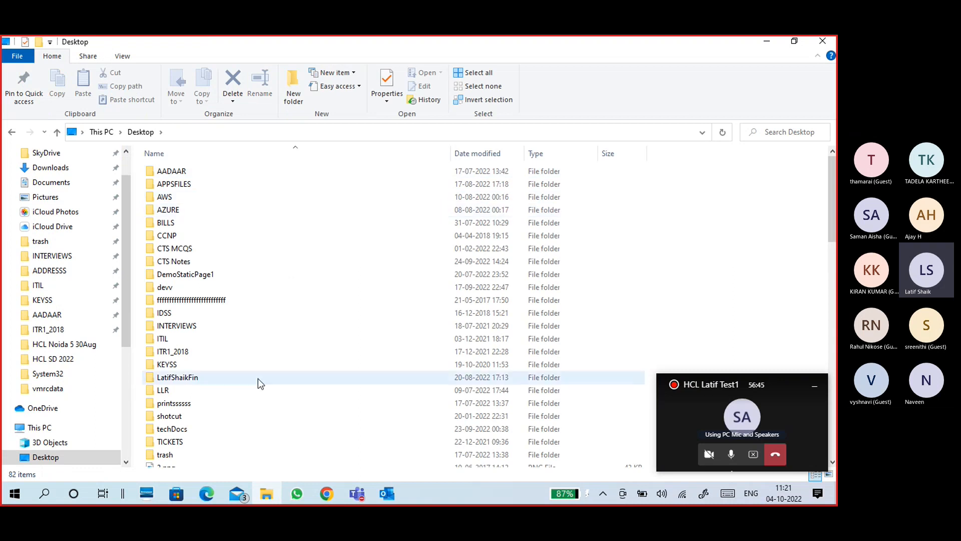
pyautogui.scroll(-15, 303, 377)
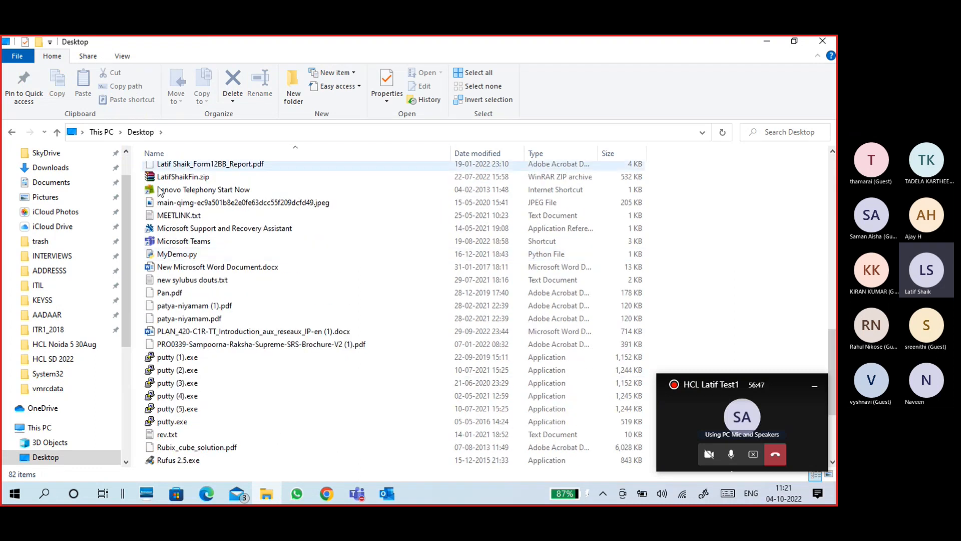
# Step: Go back to This PC and open the personal profile folder inside Users on the Windows8_OS (C:) drive
pyautogui.click(101, 131)
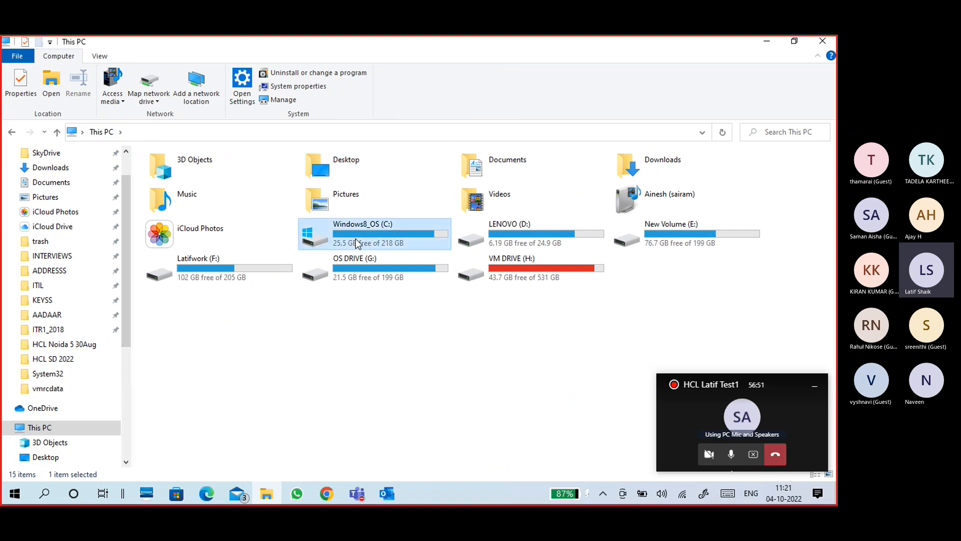
pyautogui.doubleClick(362, 225)
pyautogui.scroll(-3, 248, 344)
pyautogui.scroll(-3, 248, 344)
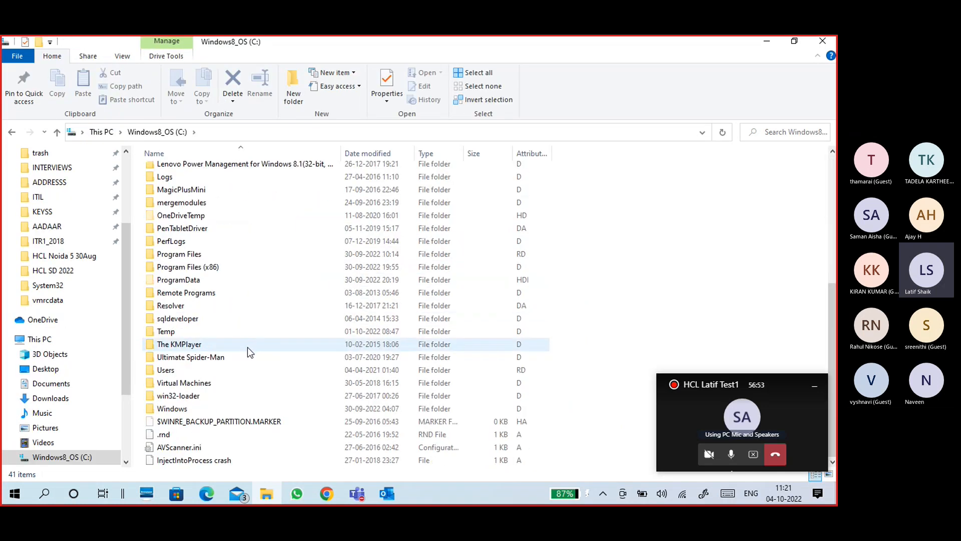
pyautogui.doubleClick(172, 376)
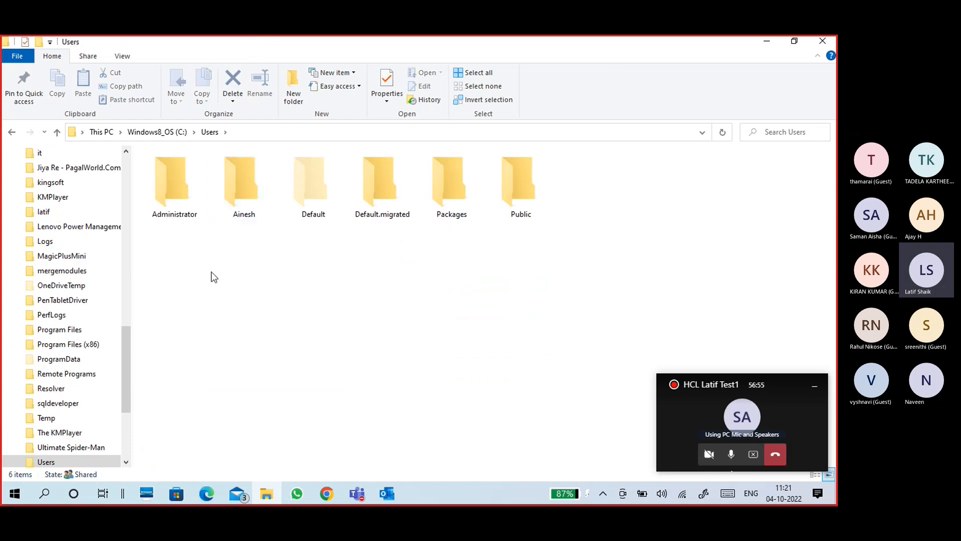
pyautogui.doubleClick(245, 206)
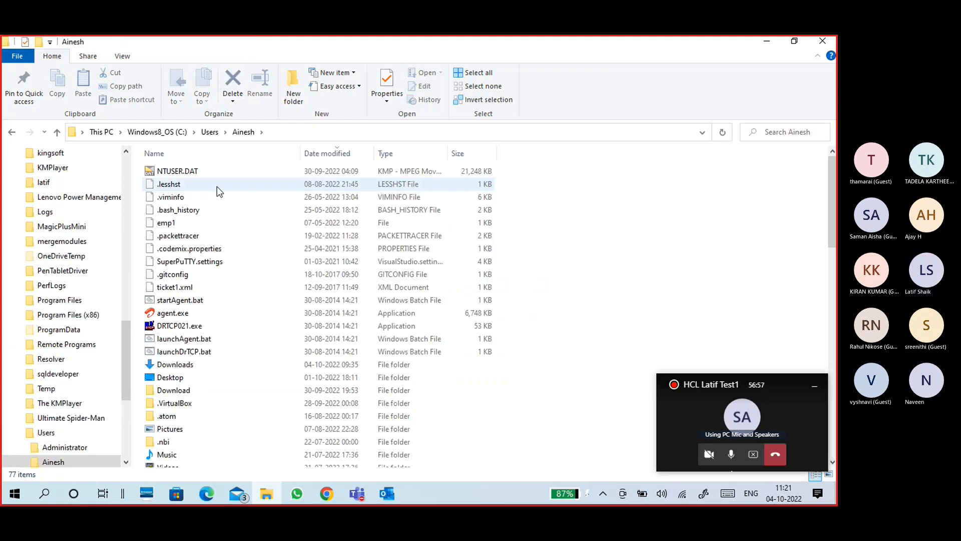
pyautogui.scroll(-5, 260, 373)
pyautogui.scroll(-3, 261, 373)
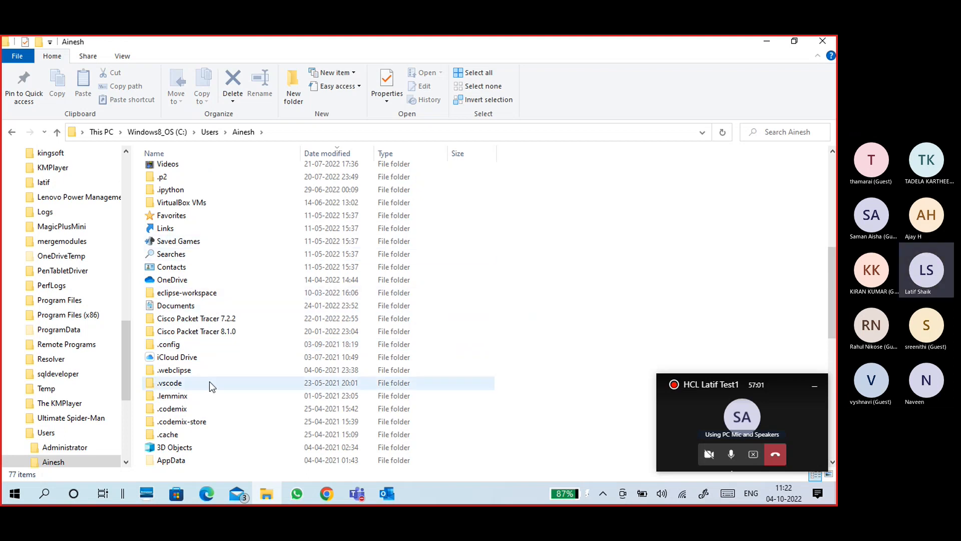
# Step: Open the Desktop folder located inside the personal profile folder
pyautogui.click(198, 399)
pyautogui.scroll(3, 217, 386)
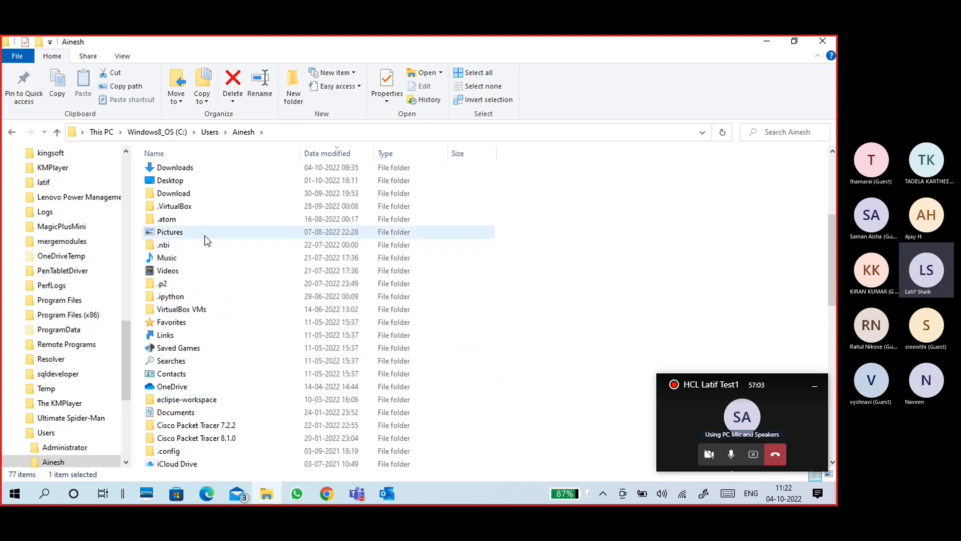
pyautogui.click(186, 180)
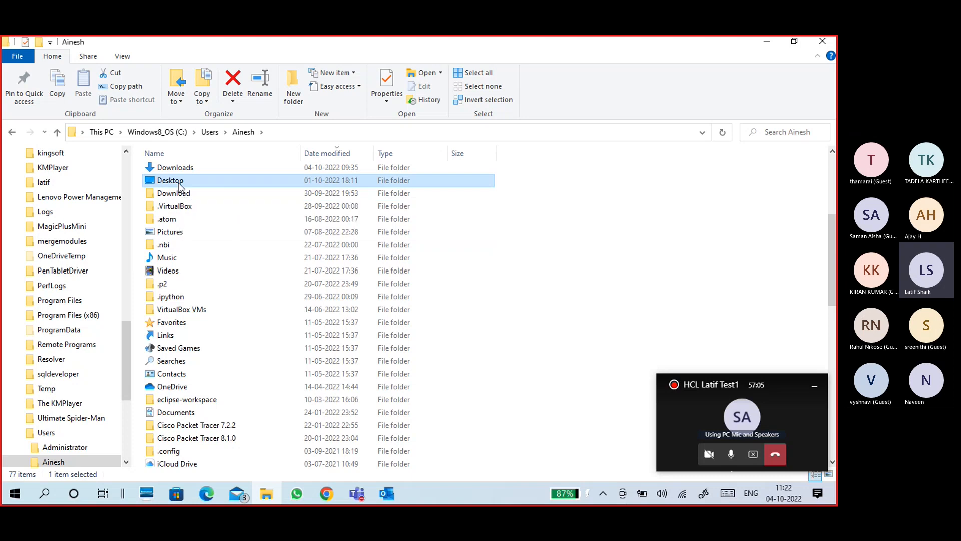
pyautogui.doubleClick(178, 183)
# Step: Display the Desktop folder's full path, highlight its \Desktop part, and look through the folder's contents
pyautogui.click(320, 134)
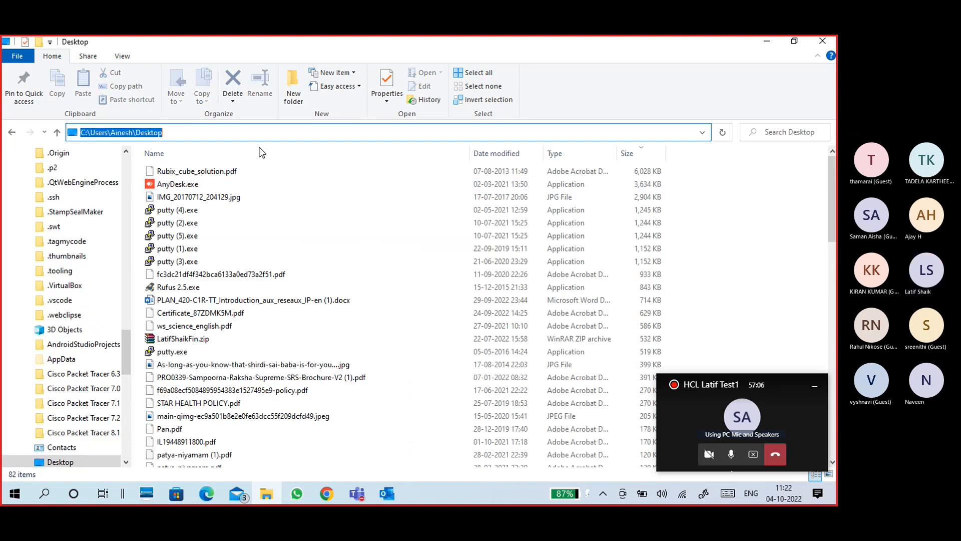
pyautogui.click(98, 133)
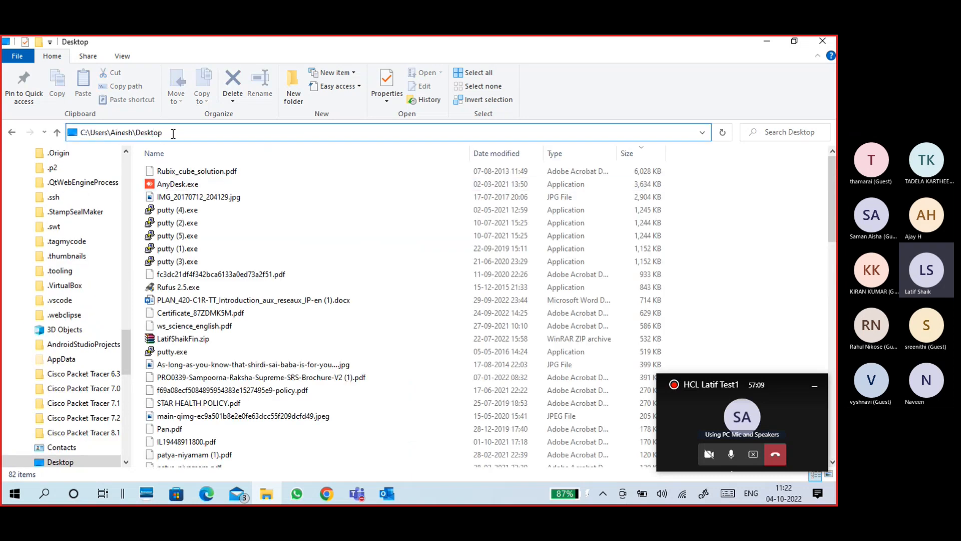
pyautogui.moveTo(173, 134); pyautogui.dragTo(132, 133)
pyautogui.scroll(-19, 205, 284)
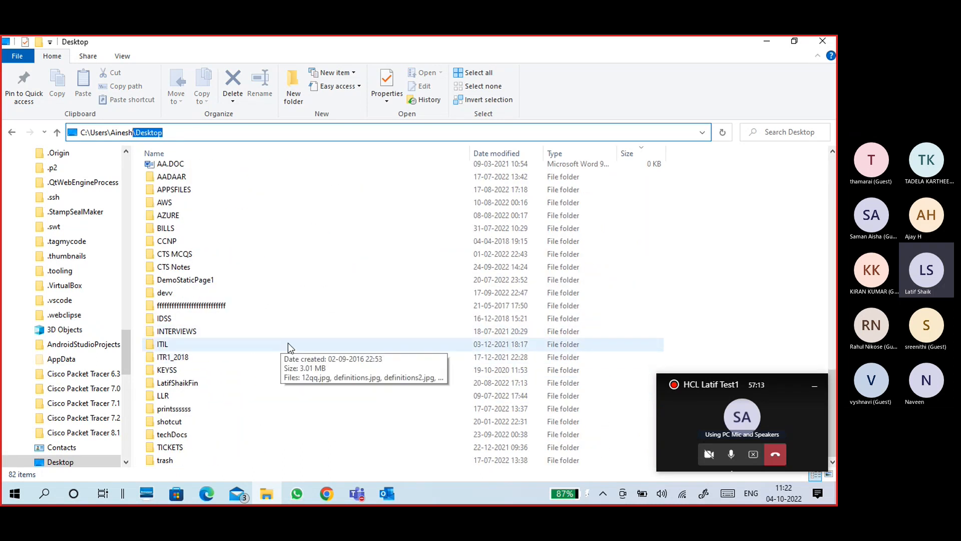
pyautogui.scroll(18, 290, 342)
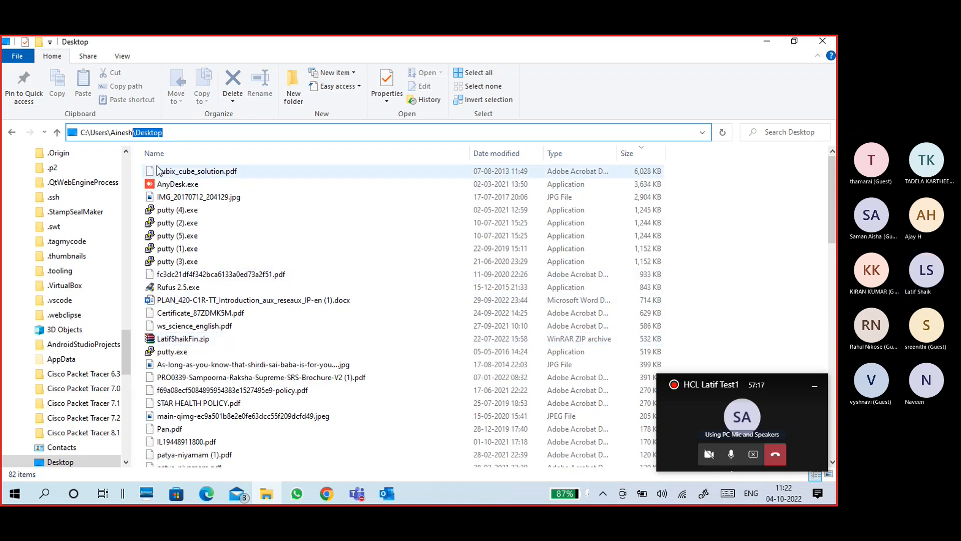
# Step: Return to the parent profile folder and collapse its subfolders in the folder tree
pyautogui.click(57, 132)
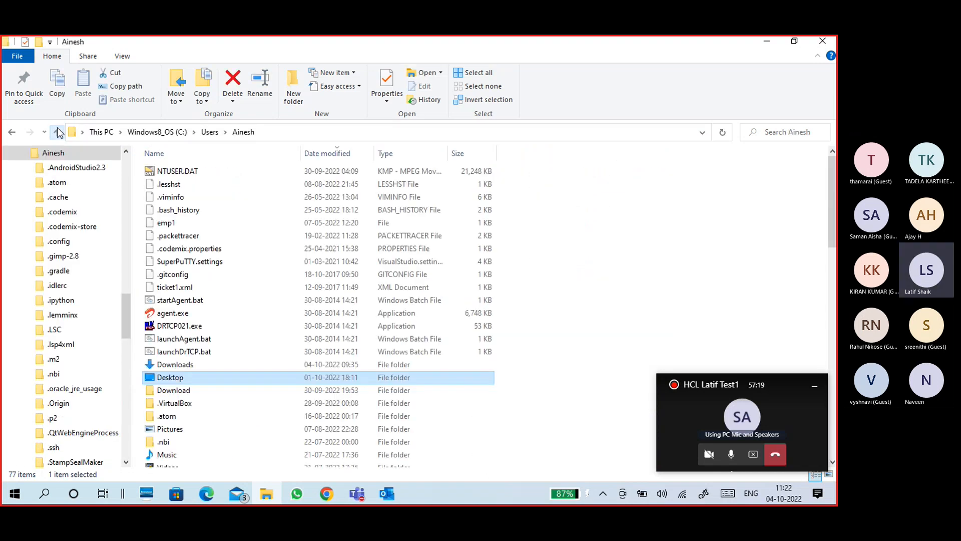
pyautogui.click(21, 151)
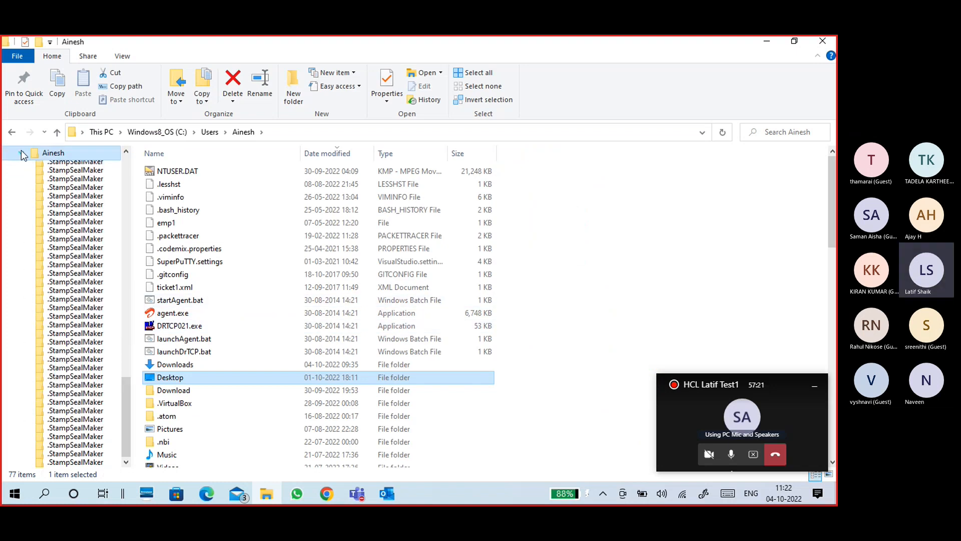
pyautogui.click(235, 134)
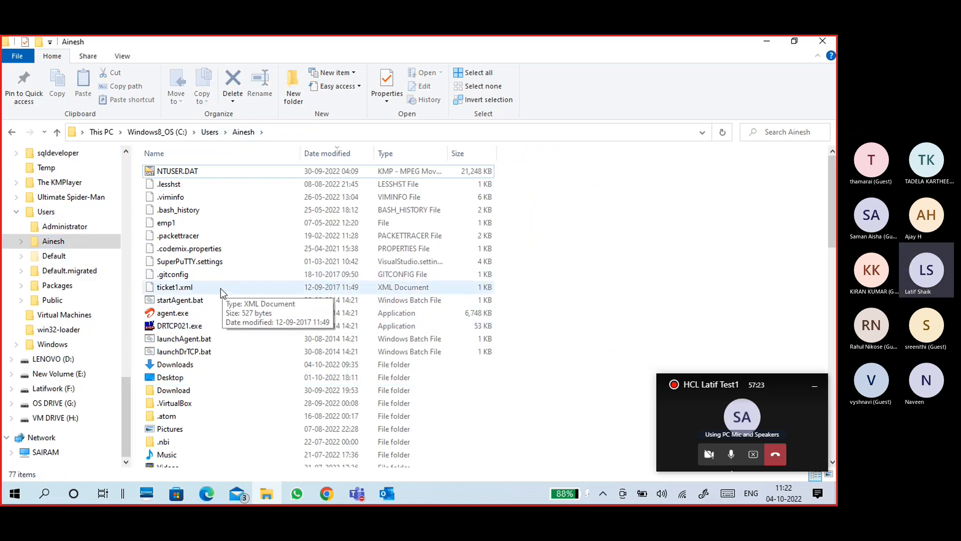
pyautogui.moveTo(127, 435); pyautogui.dragTo(126, 161)
pyautogui.scroll(-1, 80, 318)
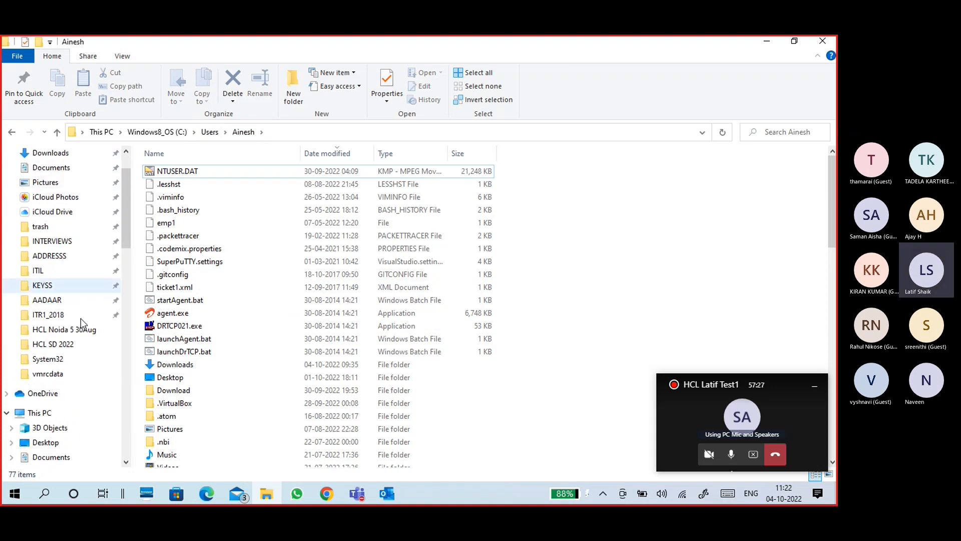
# Step: Open the Documents folder under This PC and check its location as an editable path
pyautogui.click(57, 412)
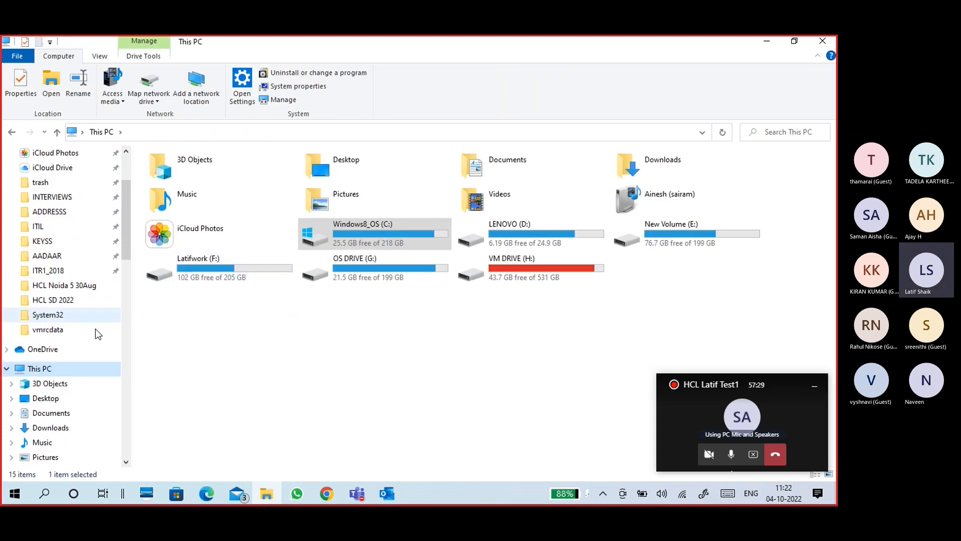
pyautogui.scroll(-2, 95, 329)
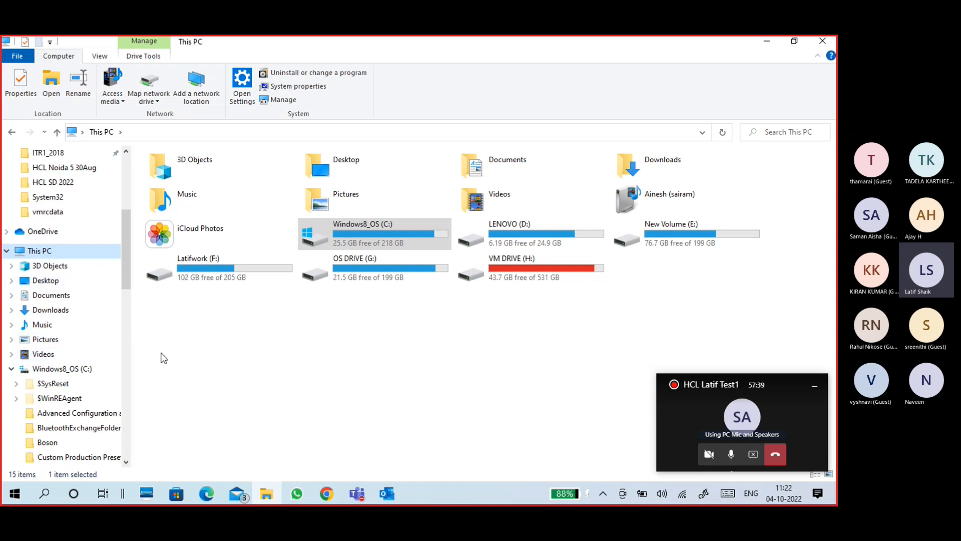
pyautogui.click(65, 296)
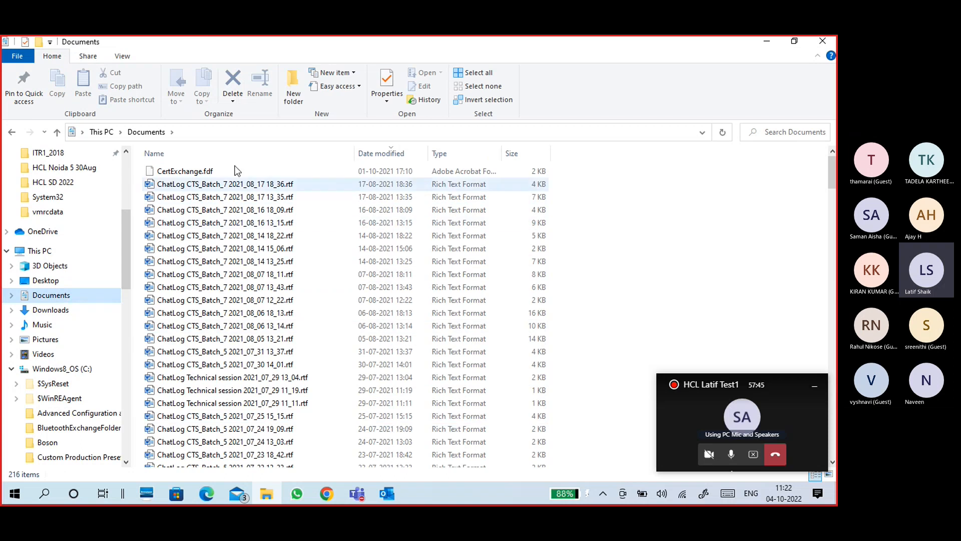
pyautogui.click(285, 132)
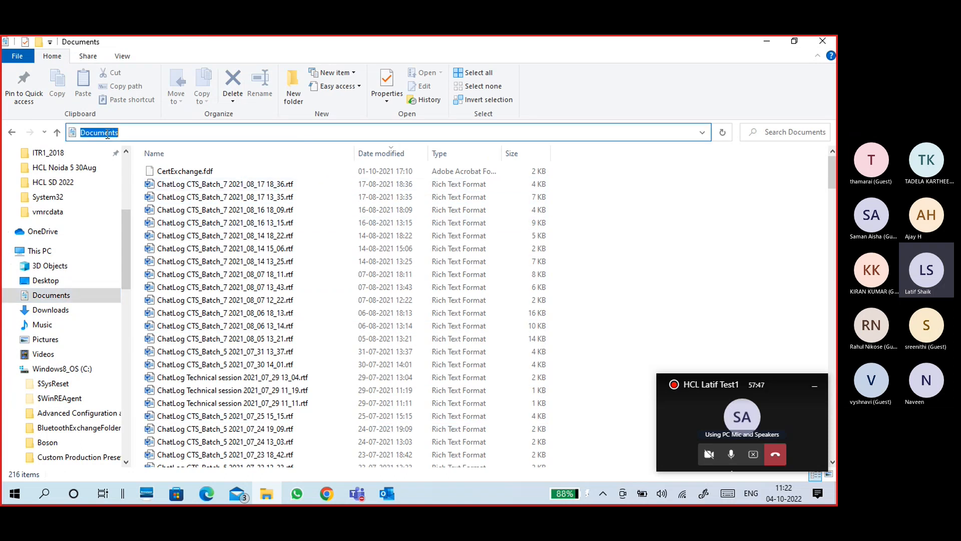
pyautogui.click(217, 131)
pyautogui.rightClick(694, 283)
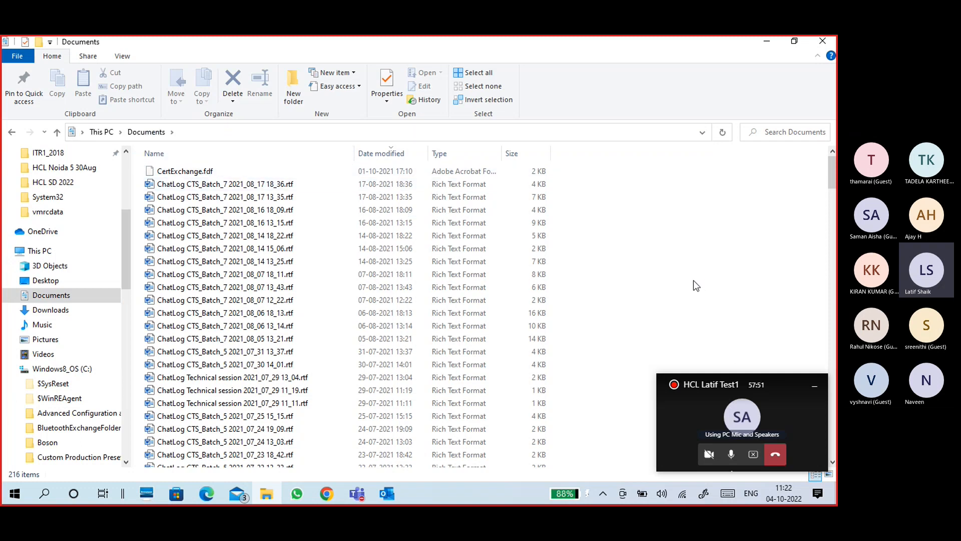
pyautogui.click(570, 228)
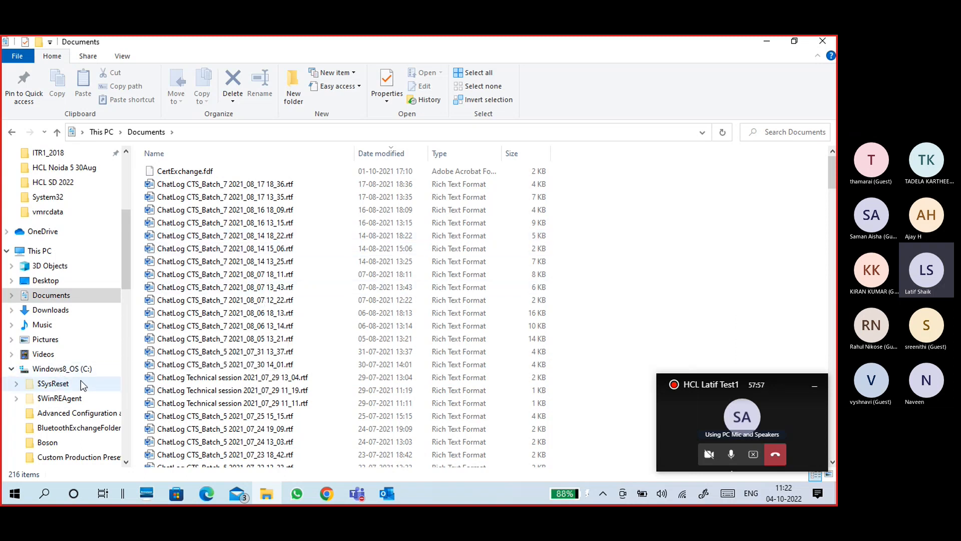
# Step: Browse from the Windows8_OS (C:) drive through Users into the same personal profile folder
pyautogui.click(78, 371)
pyautogui.scroll(-7, 145, 385)
pyautogui.scroll(-2, 85, 396)
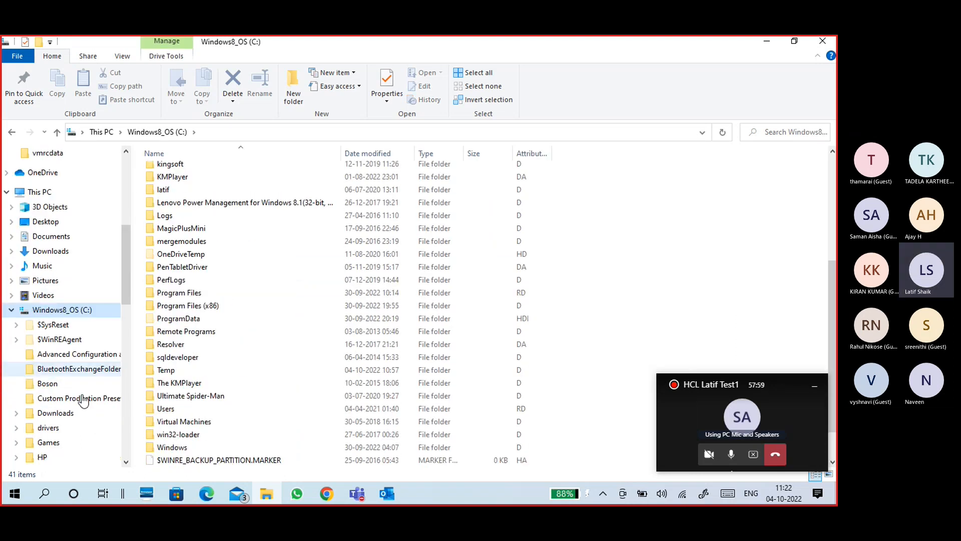
pyautogui.doubleClick(171, 410)
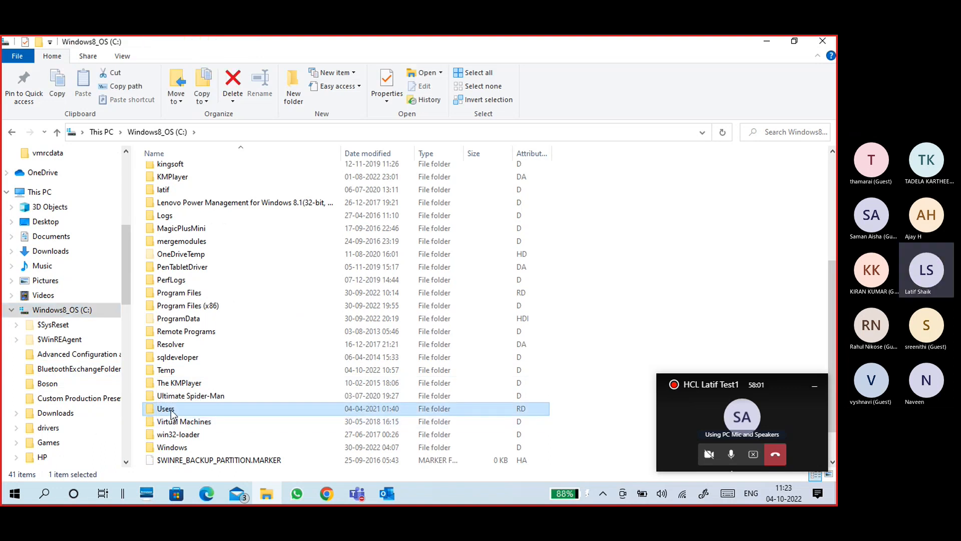
pyautogui.doubleClick(242, 197)
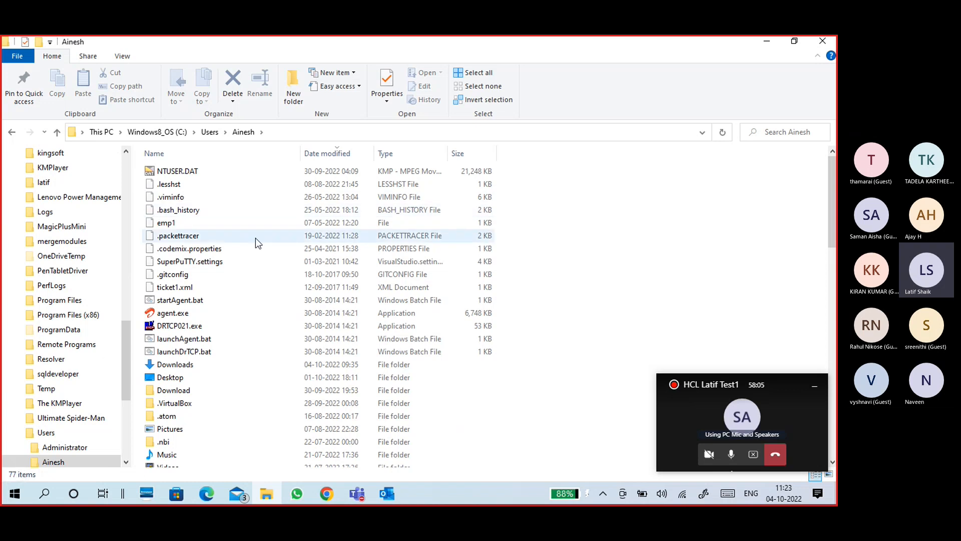
# Step: Find and open the Documents folder inside the personal profile folder
pyautogui.scroll(-4, 266, 301)
pyautogui.scroll(-1, 266, 298)
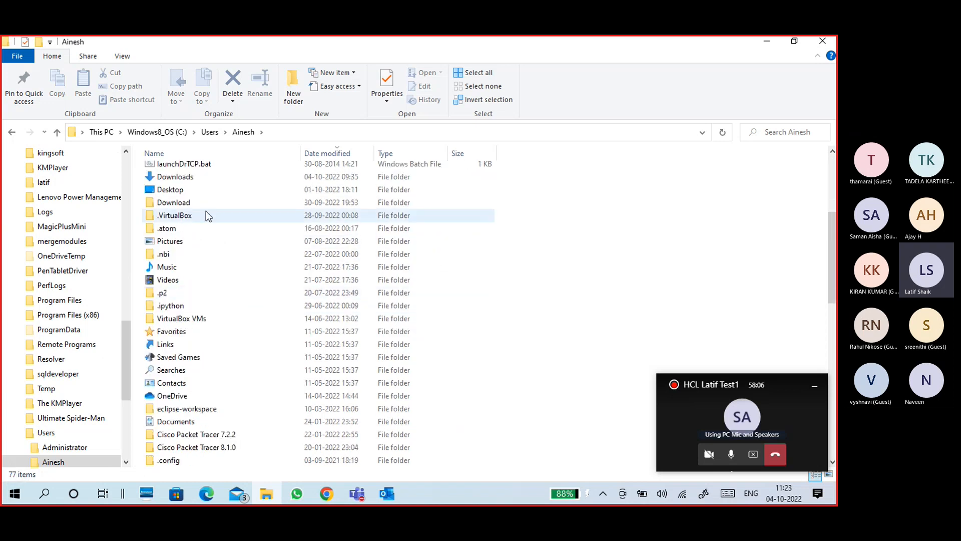
pyautogui.click(180, 202)
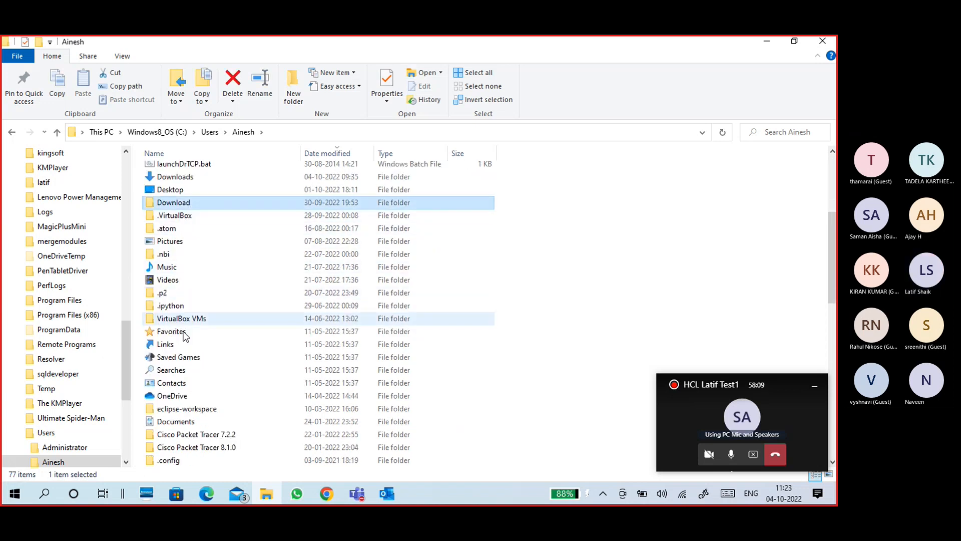
pyautogui.scroll(-2, 184, 362)
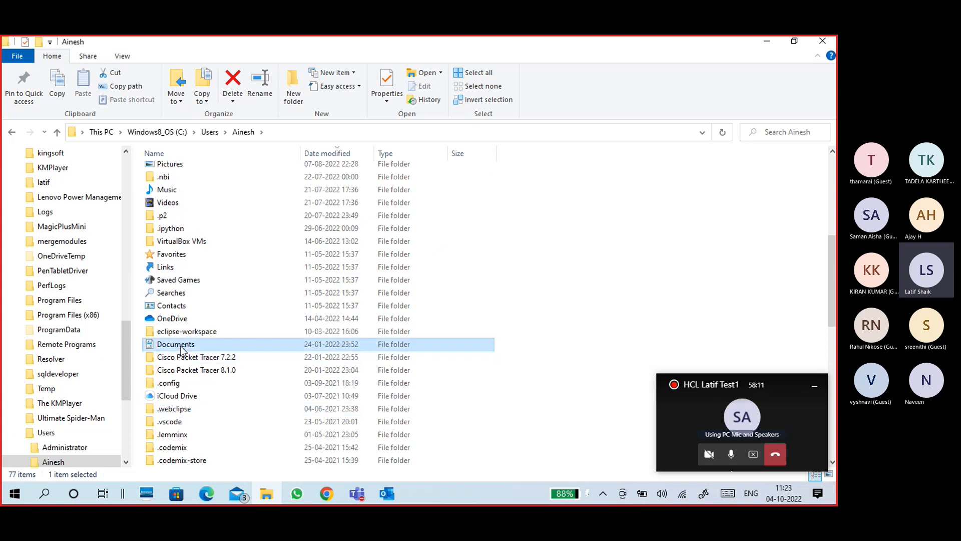
pyautogui.doubleClick(175, 344)
# Step: Examine the subfolders and files stored in the profile's Documents folder
pyautogui.scroll(-3, 269, 357)
pyautogui.scroll(-20, 269, 356)
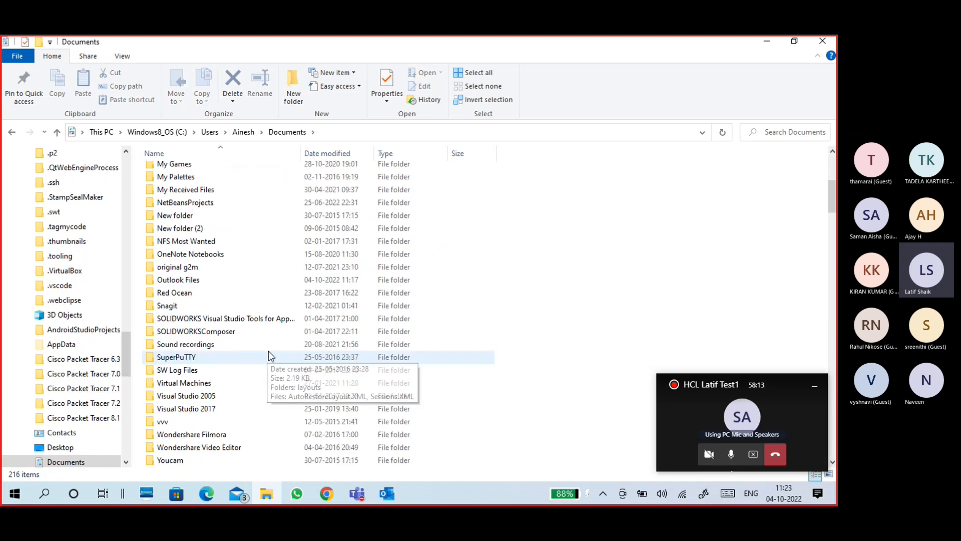
pyautogui.scroll(-12, 264, 331)
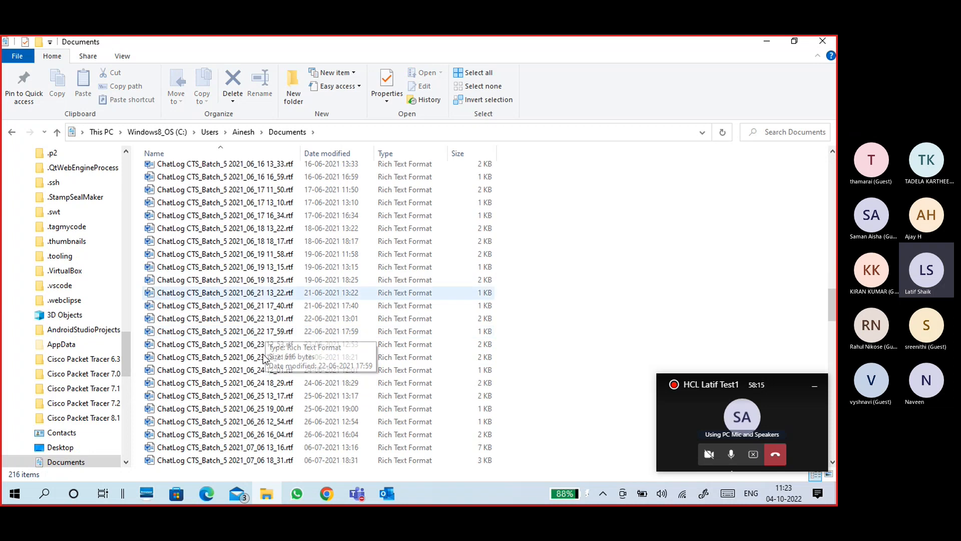
pyautogui.scroll(-7, 273, 310)
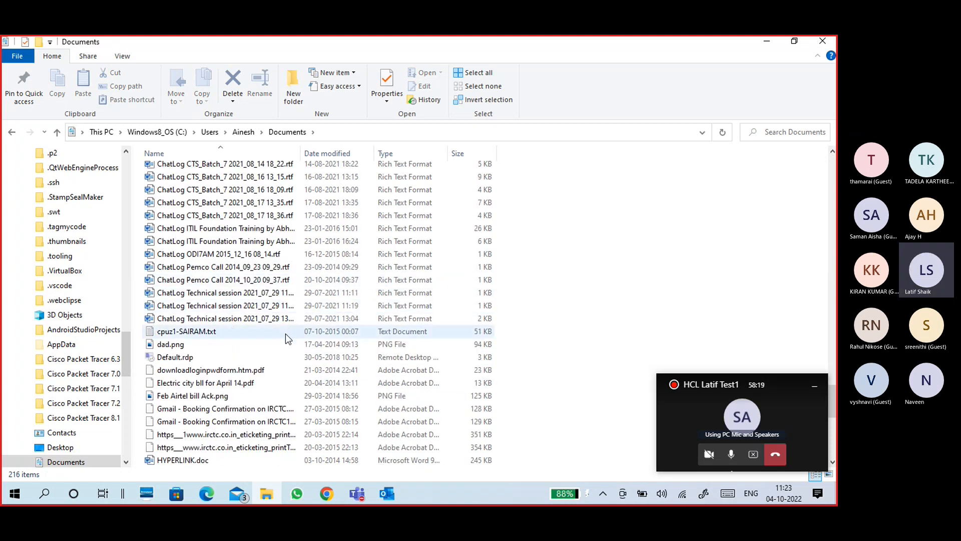
pyautogui.scroll(15, 289, 333)
pyautogui.scroll(20, 293, 331)
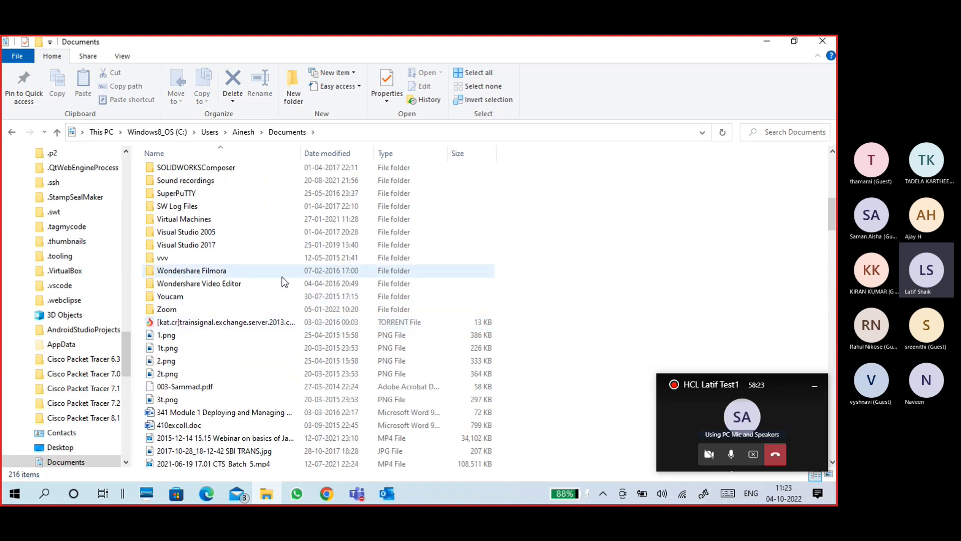
# Step: Check the editable path of the profile's Documents folder, and return to the profile folder to look through its contents
pyautogui.click(333, 133)
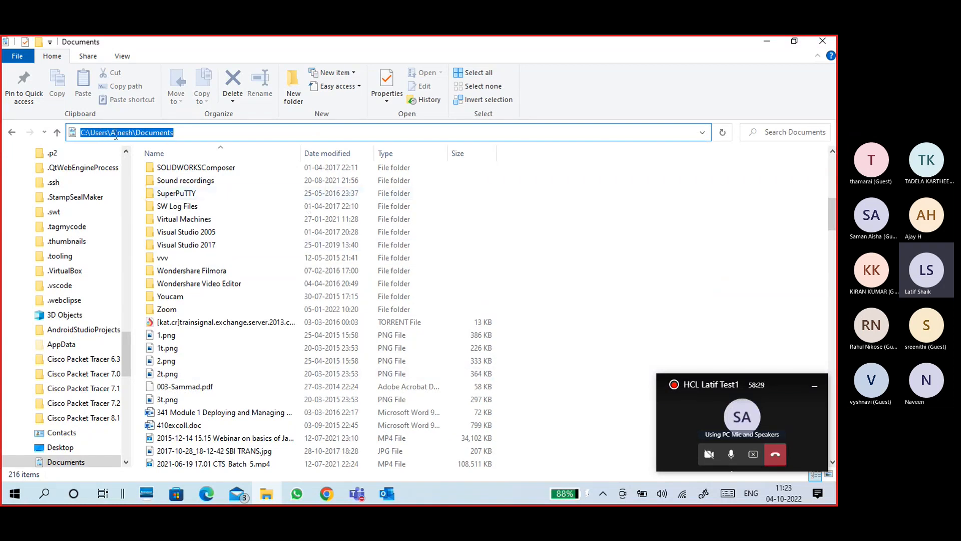
pyautogui.click(57, 132)
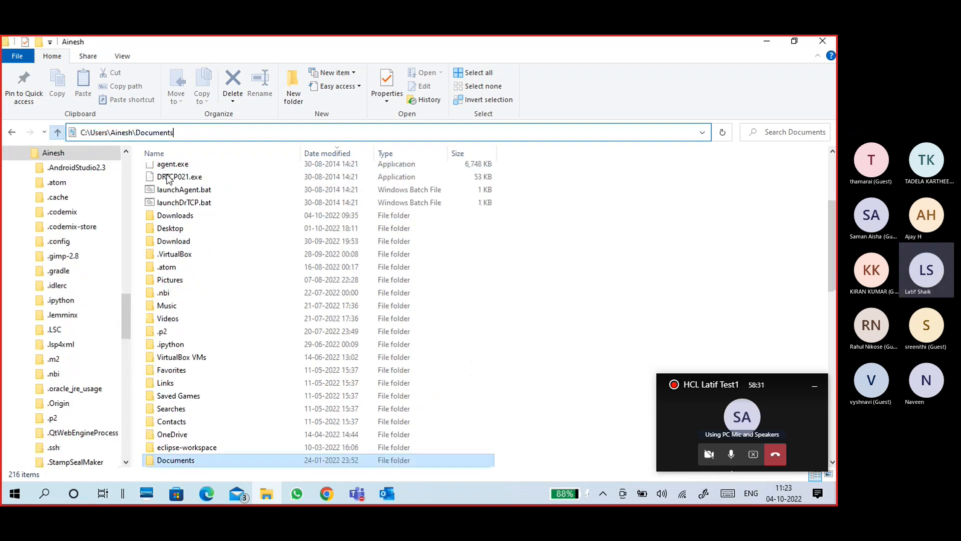
pyautogui.click(243, 133)
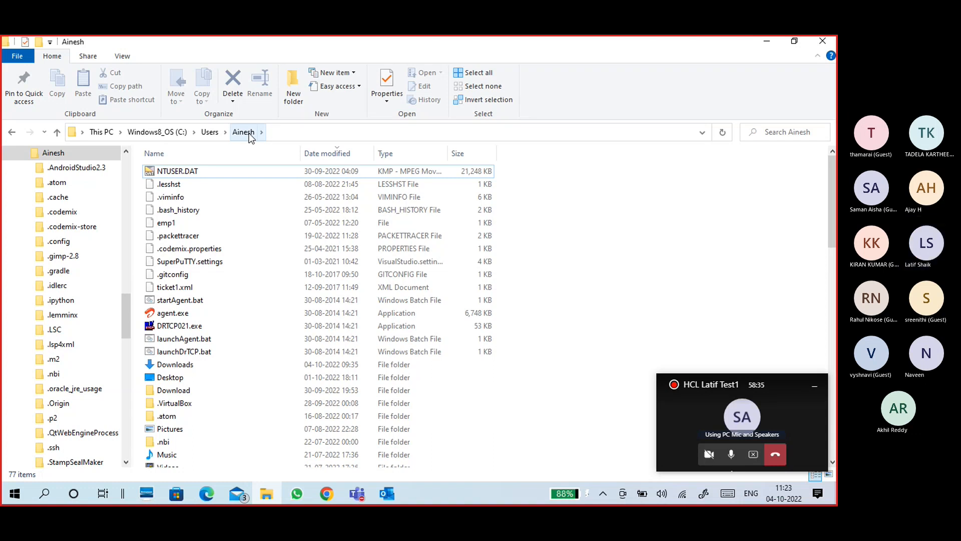
pyautogui.scroll(-4, 253, 316)
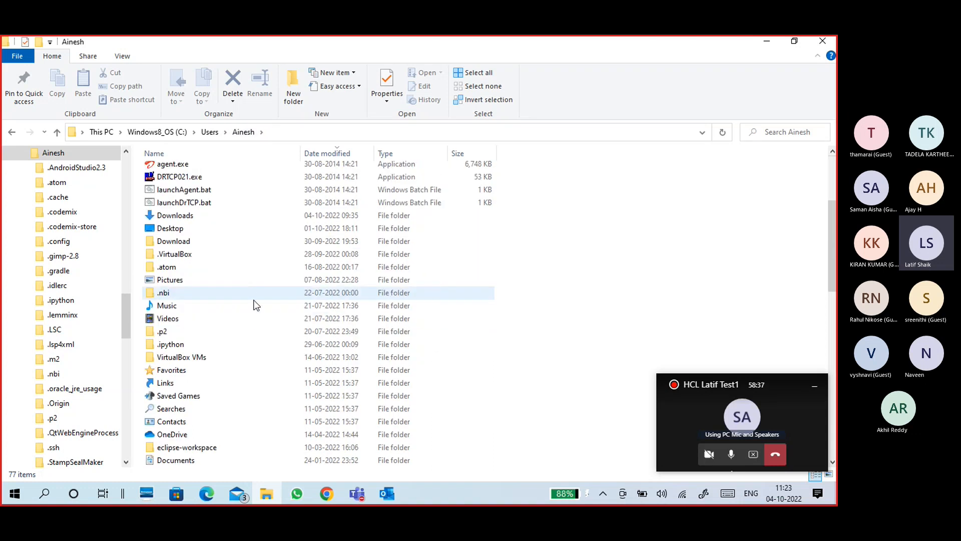
pyautogui.scroll(-14, 245, 271)
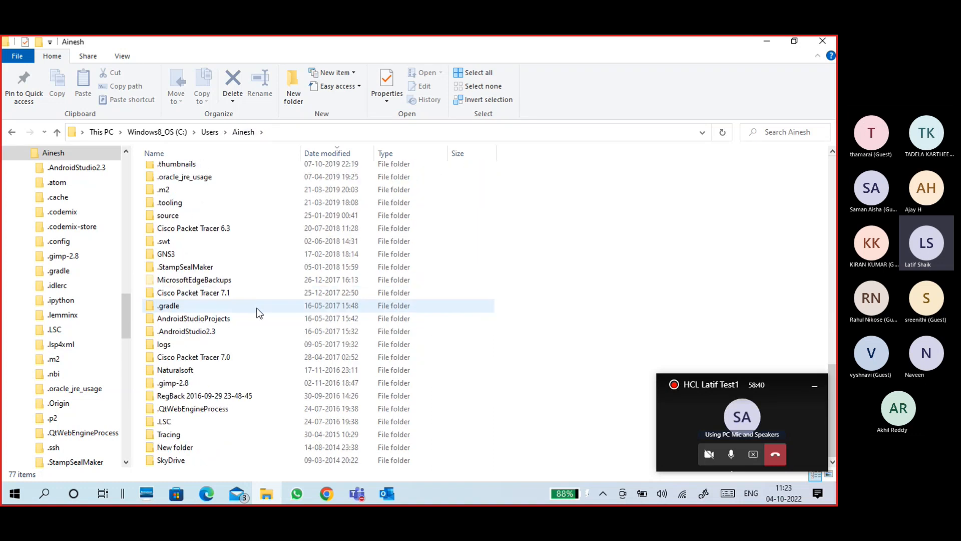
pyautogui.scroll(18, 257, 345)
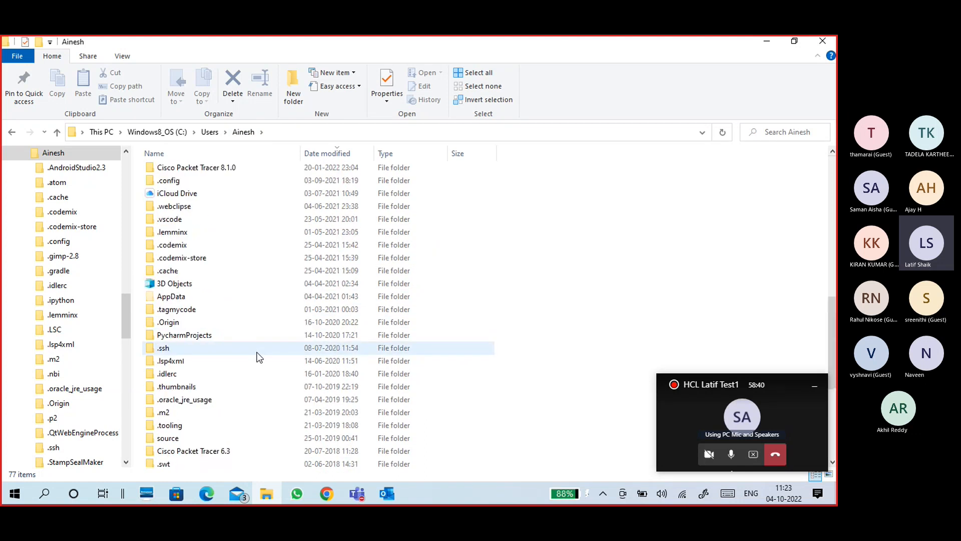
# Step: Open the Windows8_OS (C:) drive from This PC and look through its top-level folders
pyautogui.click(99, 134)
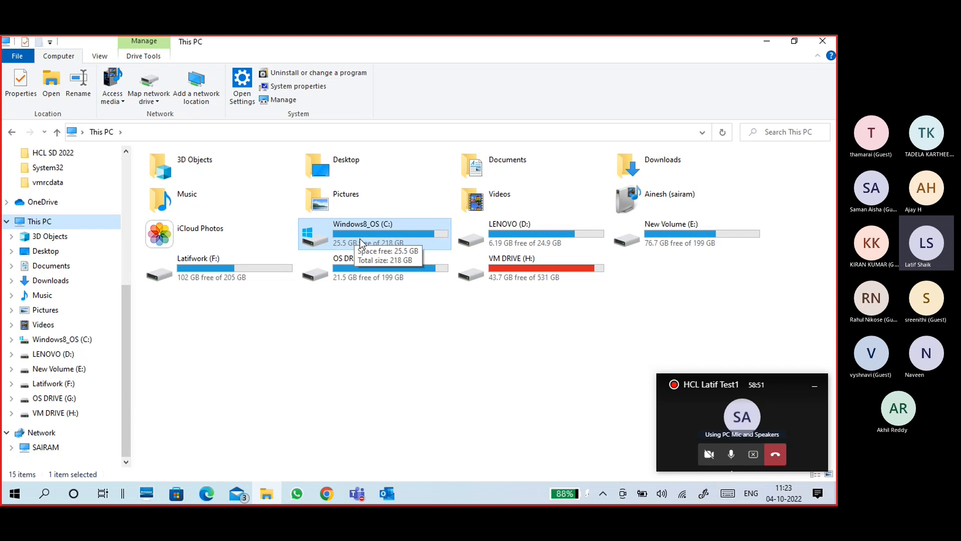
pyautogui.moveTo(122, 320); pyautogui.dragTo(130, 155)
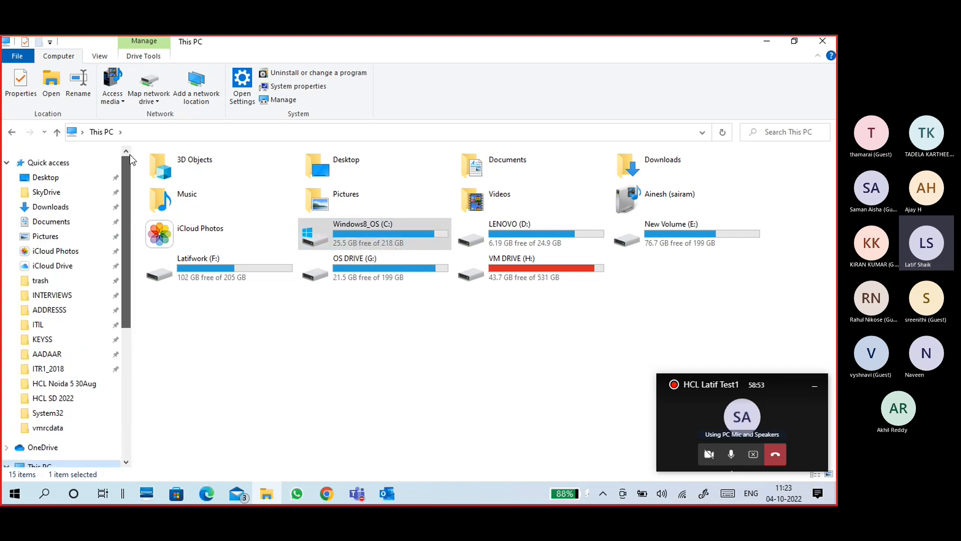
pyautogui.doubleClick(401, 230)
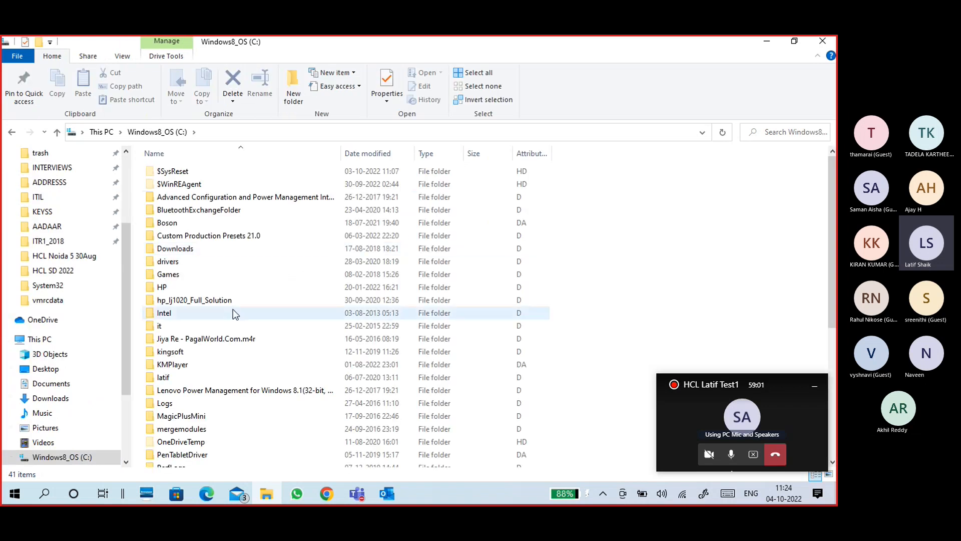
pyautogui.scroll(-6, 233, 310)
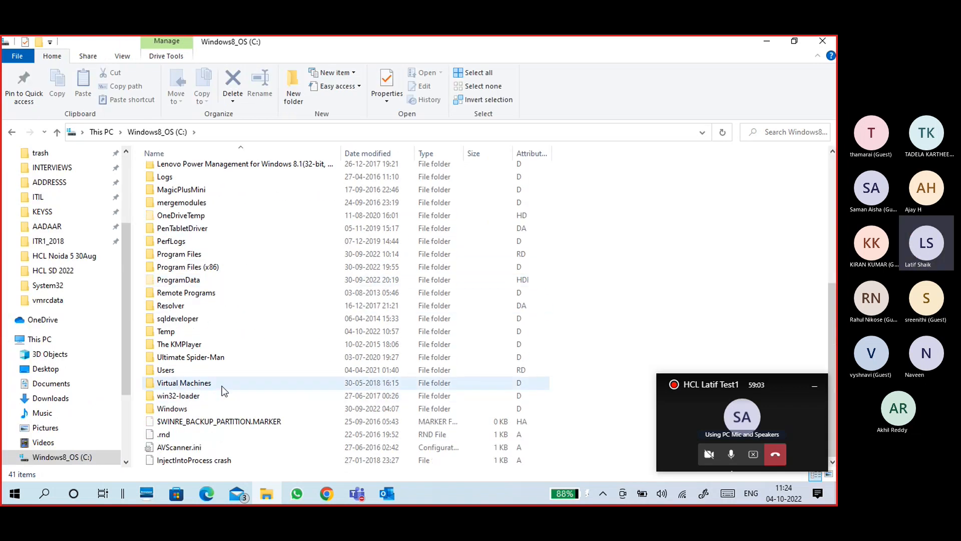
# Step: Return to This PC to look over its other drives, including New Volume (E:) and VM DRIVE (H:), and minimize the window
pyautogui.click(101, 132)
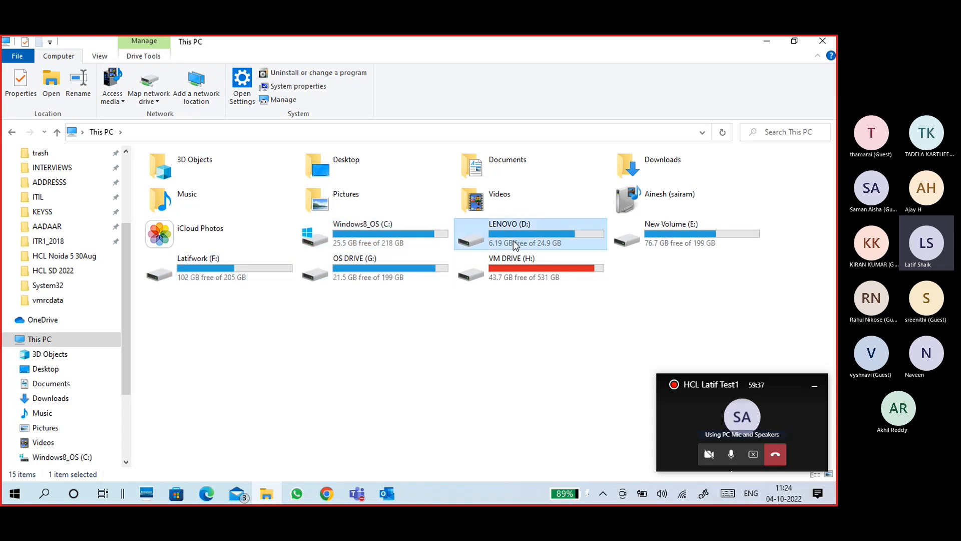
pyautogui.click(698, 236)
pyautogui.click(568, 272)
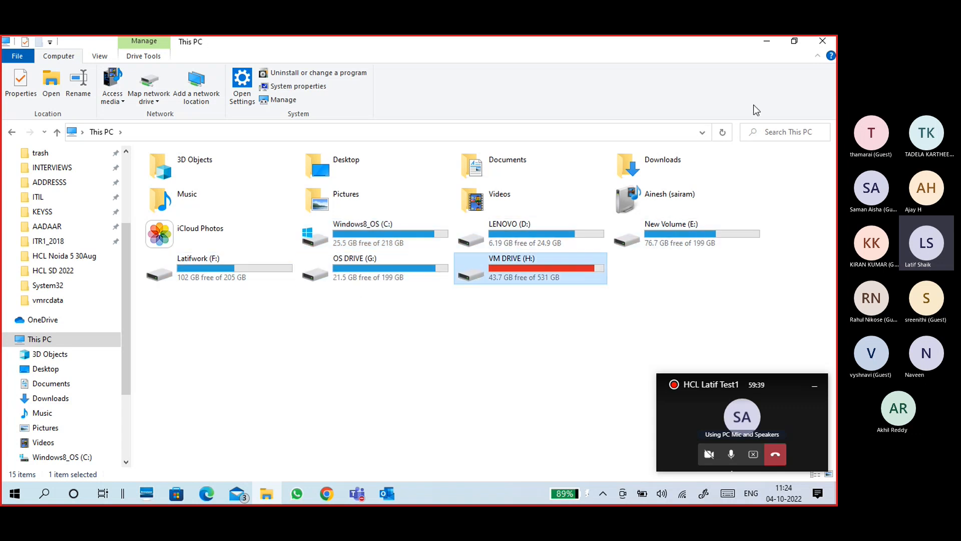
pyautogui.click(762, 43)
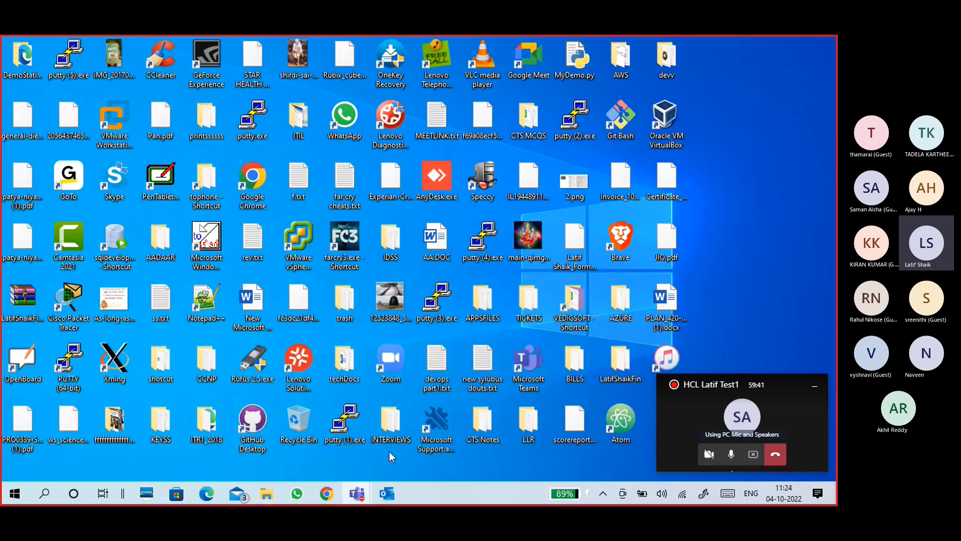
# Step: Switch to the HCL SD - Operating System presentation in Google Slides and add a blank line below the Disk Management heading
pyautogui.click(328, 494)
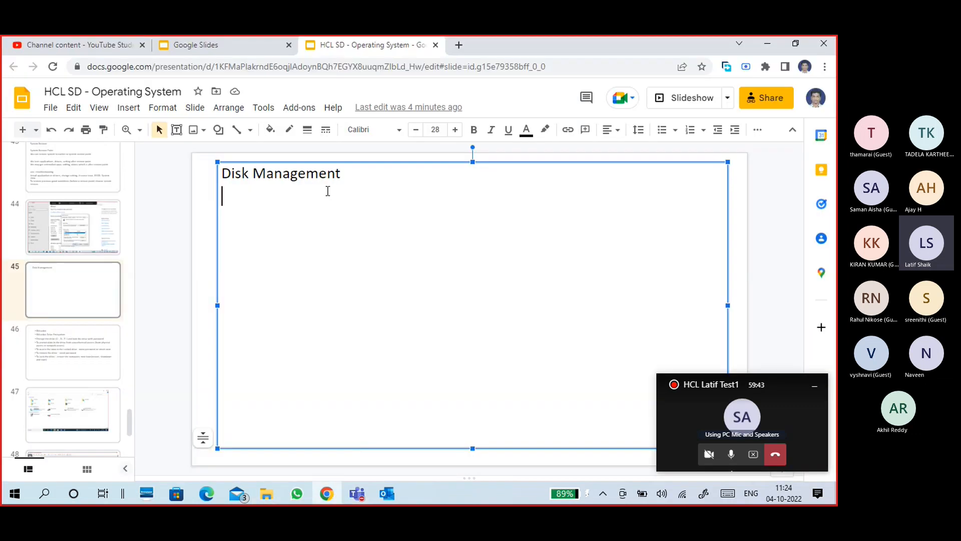
pyautogui.press('Return')
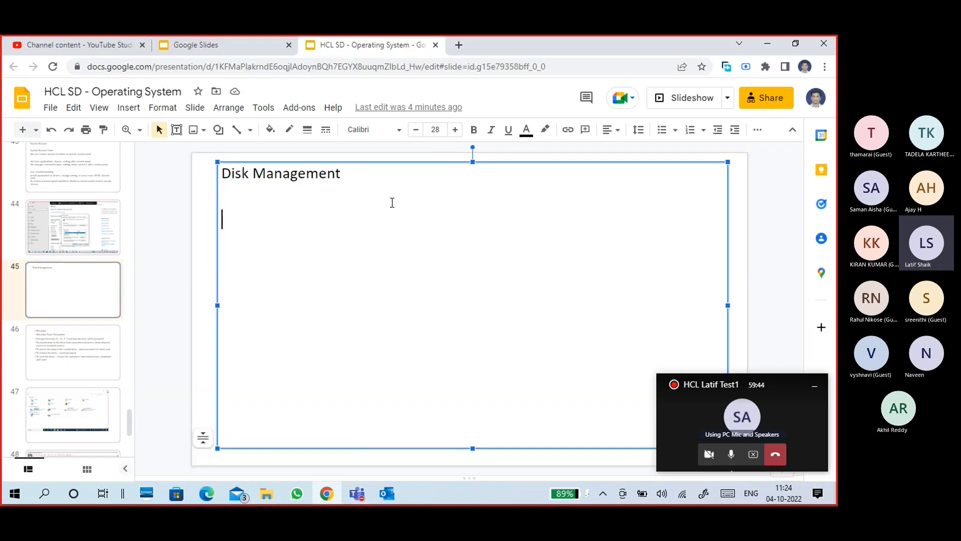
pyautogui.click(765, 41)
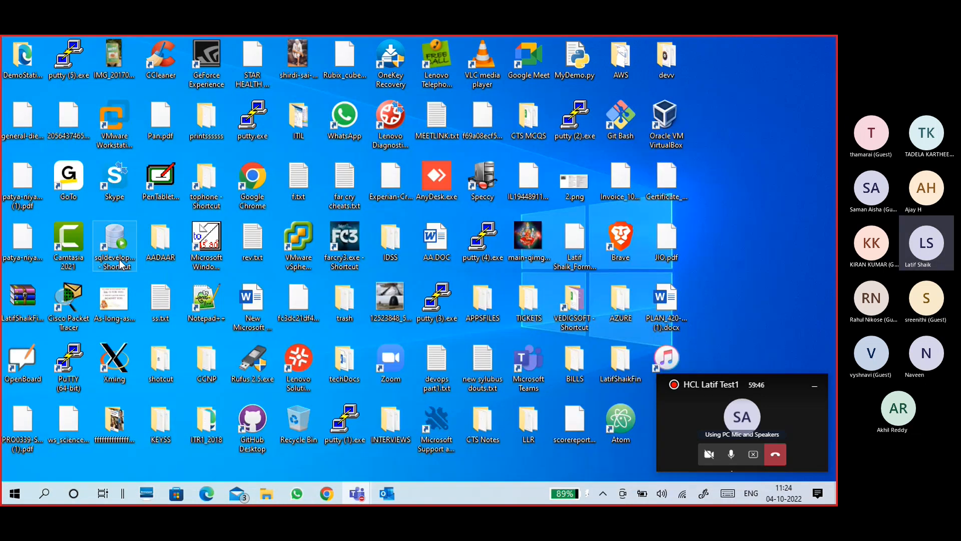
# Step: Switch to VMware Workstation, power on the HCL-SD-Win10 virtual machine and hide the library
pyautogui.click(814, 386)
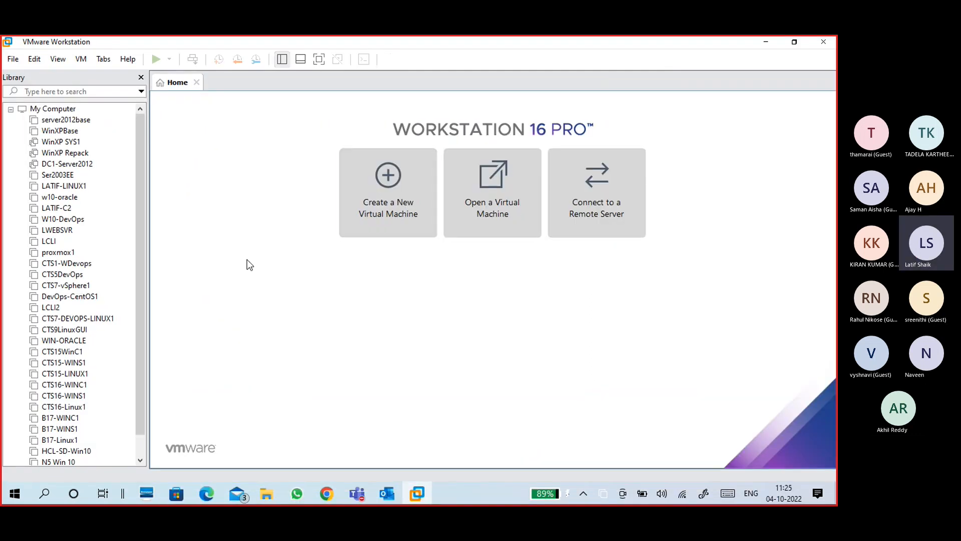
pyautogui.moveTo(145, 299); pyautogui.dragTo(138, 374)
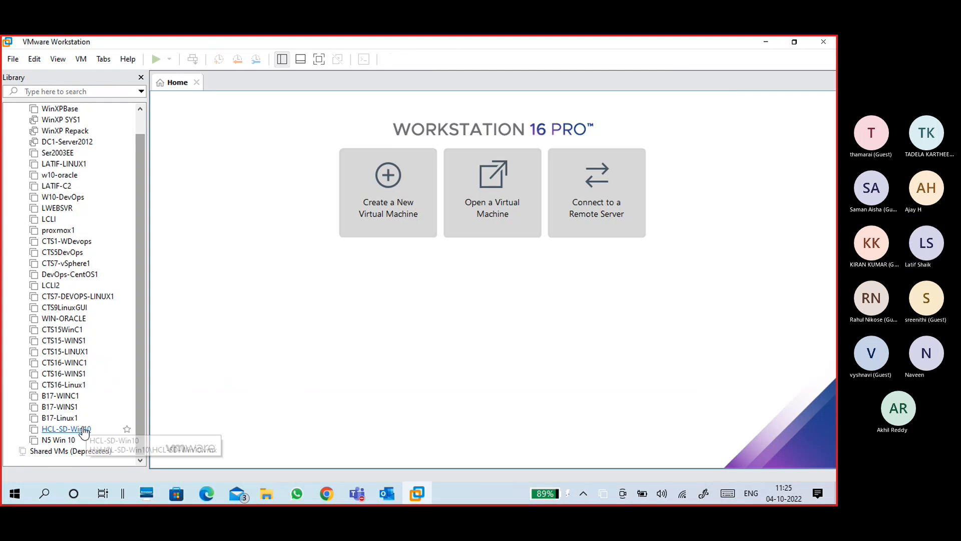
pyautogui.click(65, 429)
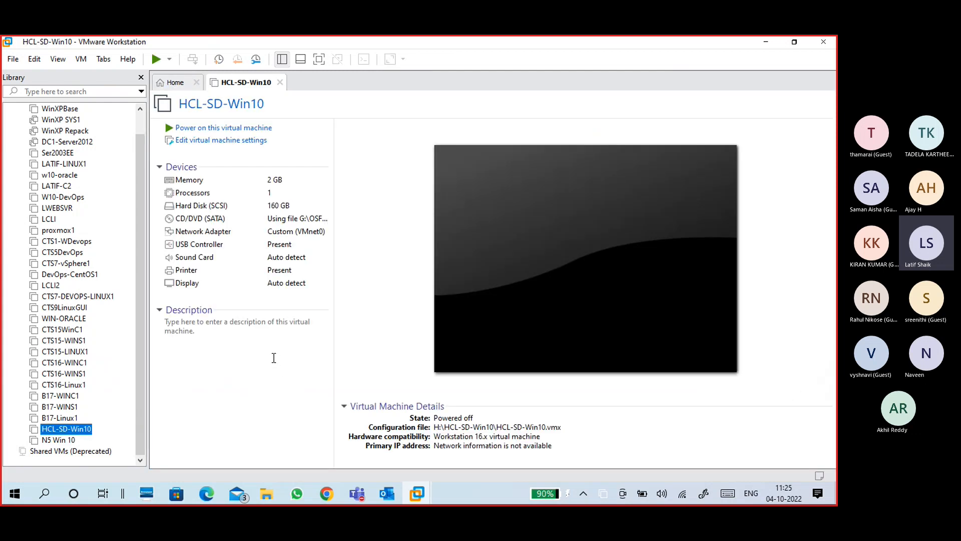
pyautogui.click(257, 125)
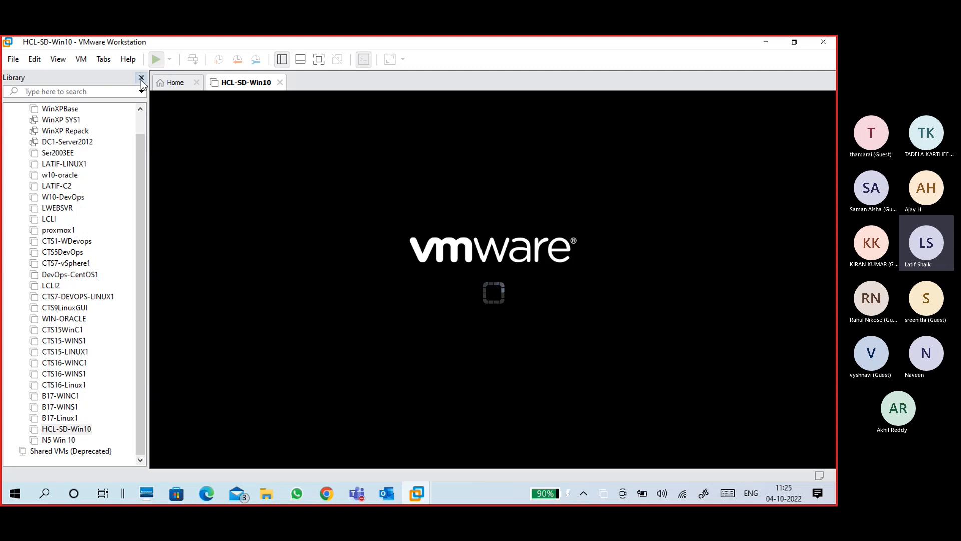
pyautogui.click(141, 77)
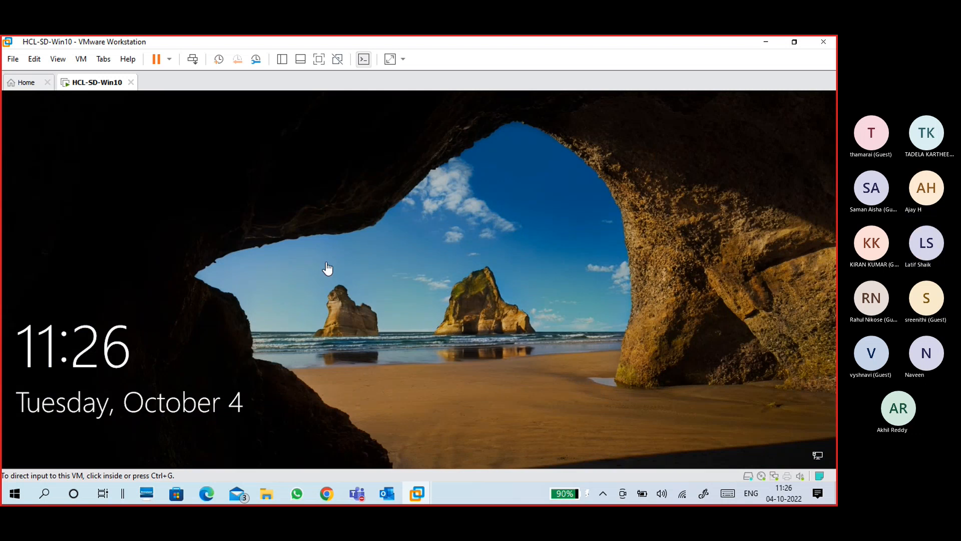
# Step: Dismiss the virtual machine's lock screen and sign in to sduser1 with the account password
pyautogui.click(328, 269)
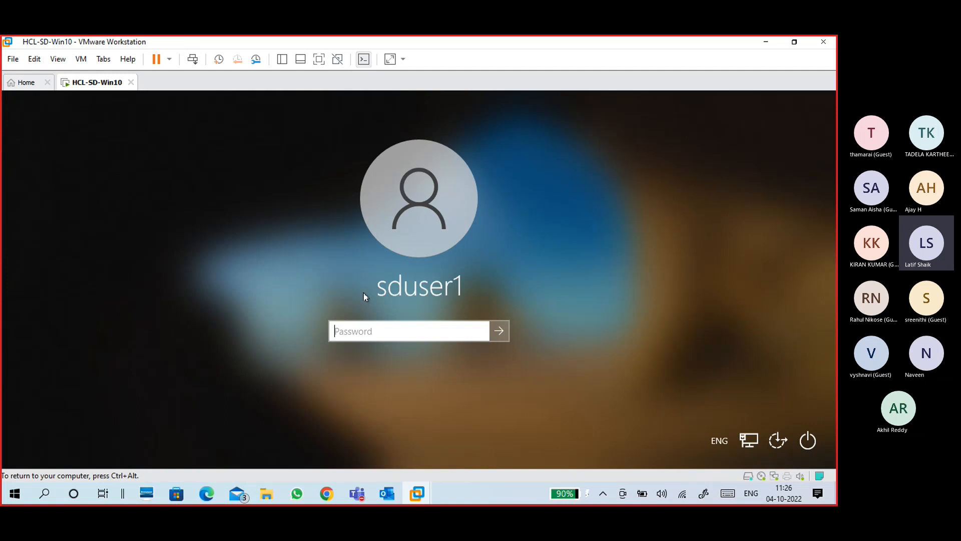
pyautogui.write('*****')
pyautogui.press('Return')
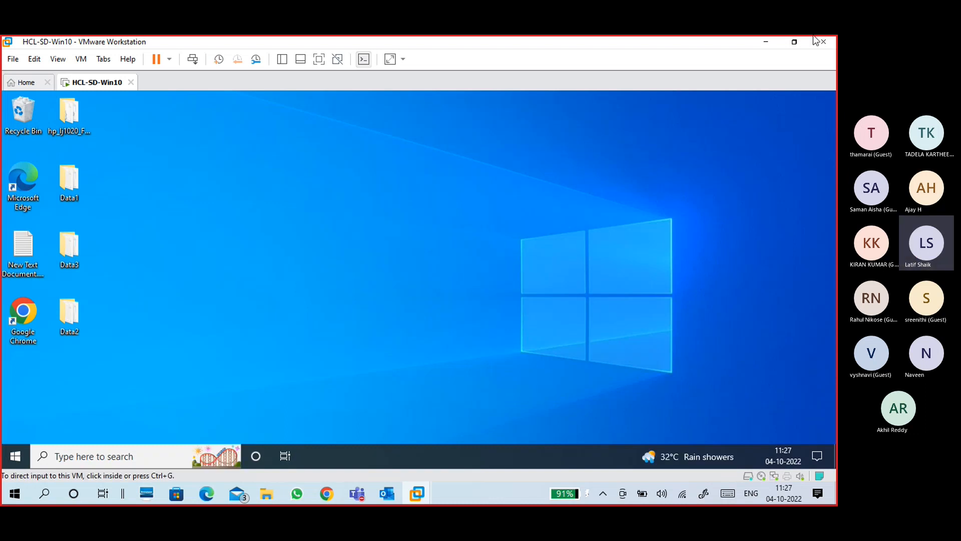
# Step: Restore and re-maximize the VMware Workstation window, and dismiss the network discovery prompt inside the virtual machine
pyautogui.click(789, 43)
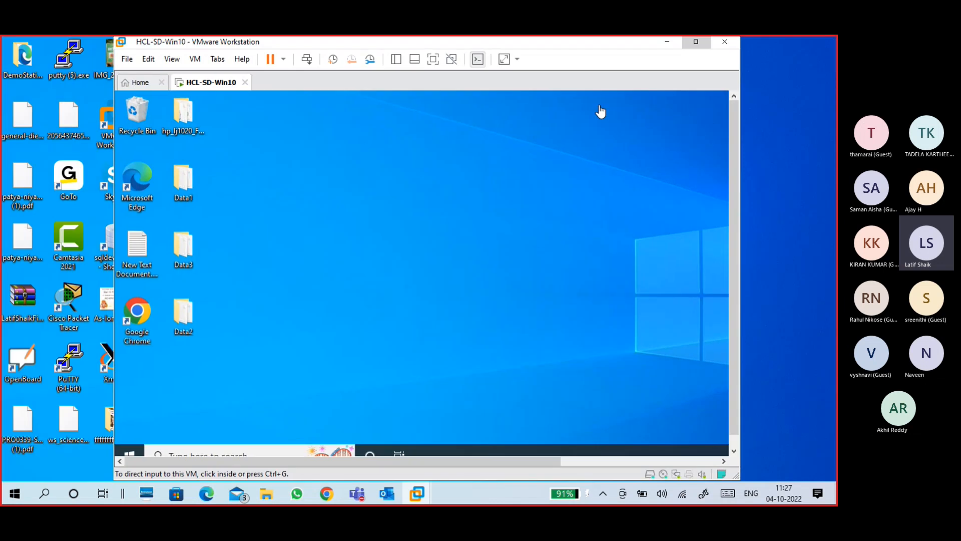
pyautogui.click(696, 44)
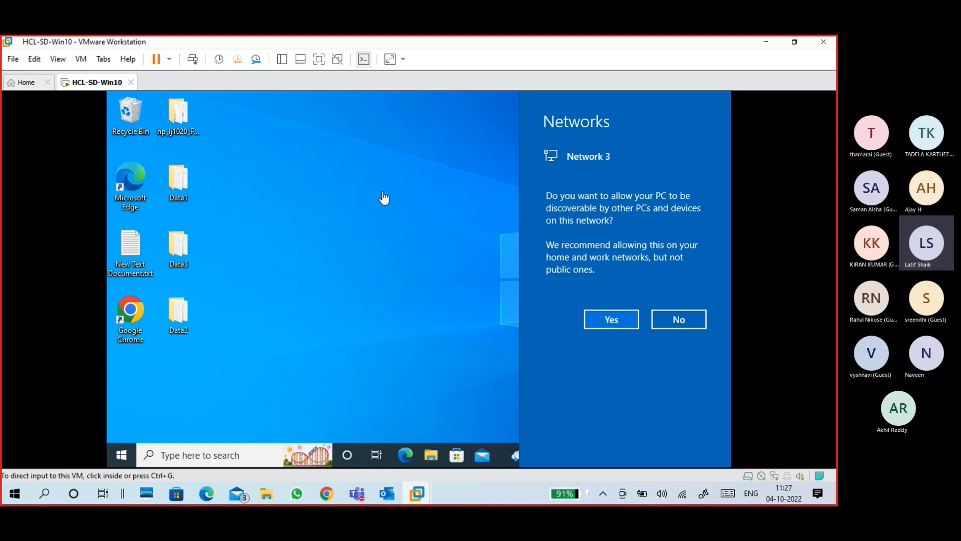
pyautogui.click(384, 198)
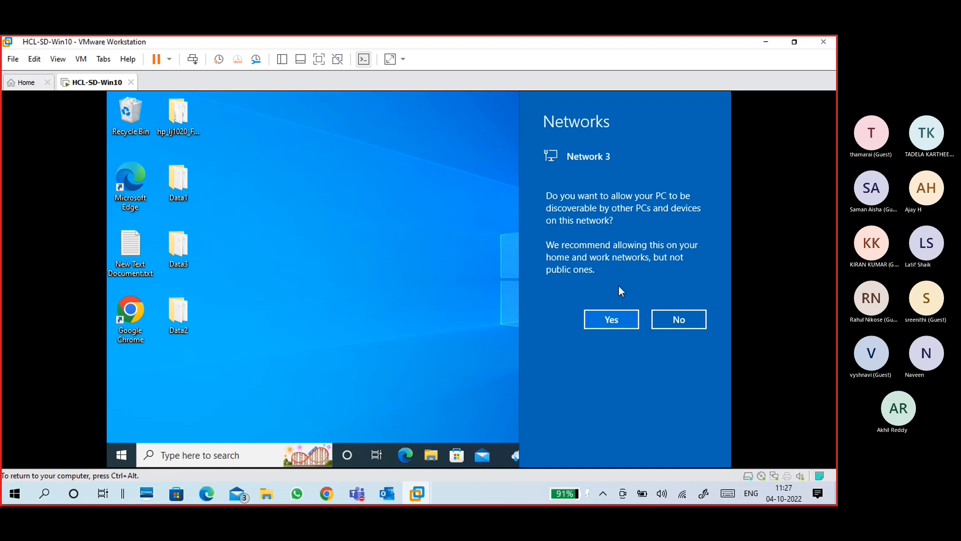
pyautogui.click(455, 285)
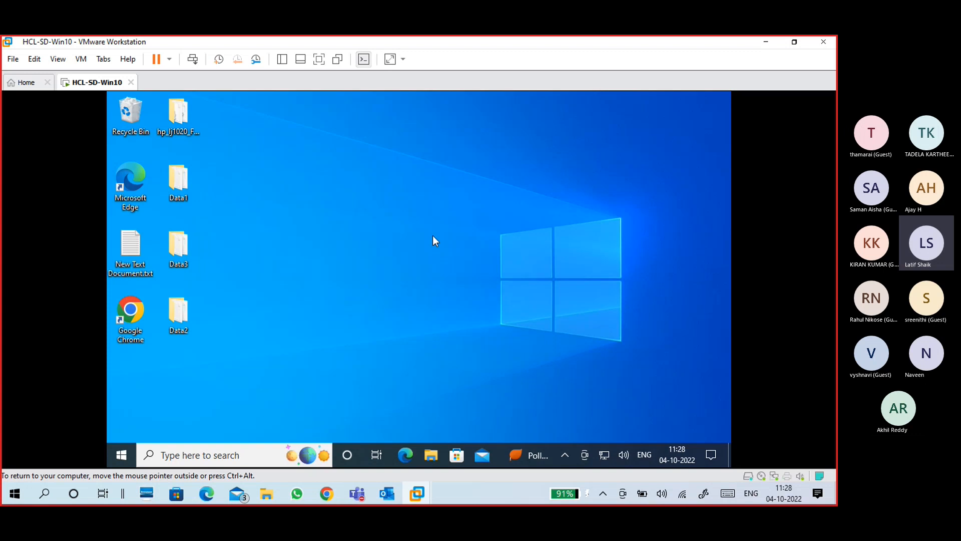
# Step: Switch to the VMware Workstation Home page and back to HCL-SD-Win10 so its desktop fills the window
pyautogui.click(26, 84)
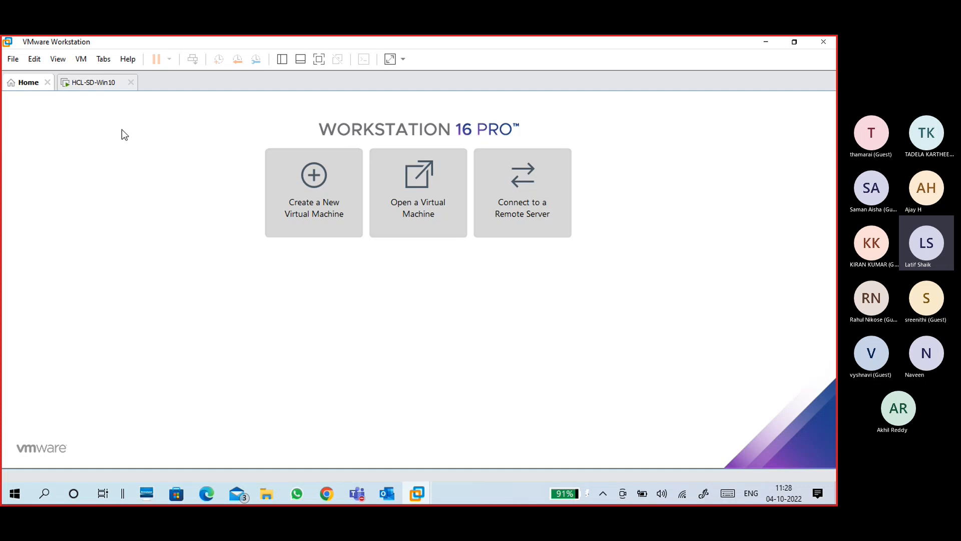
pyautogui.click(100, 82)
pyautogui.click(305, 206)
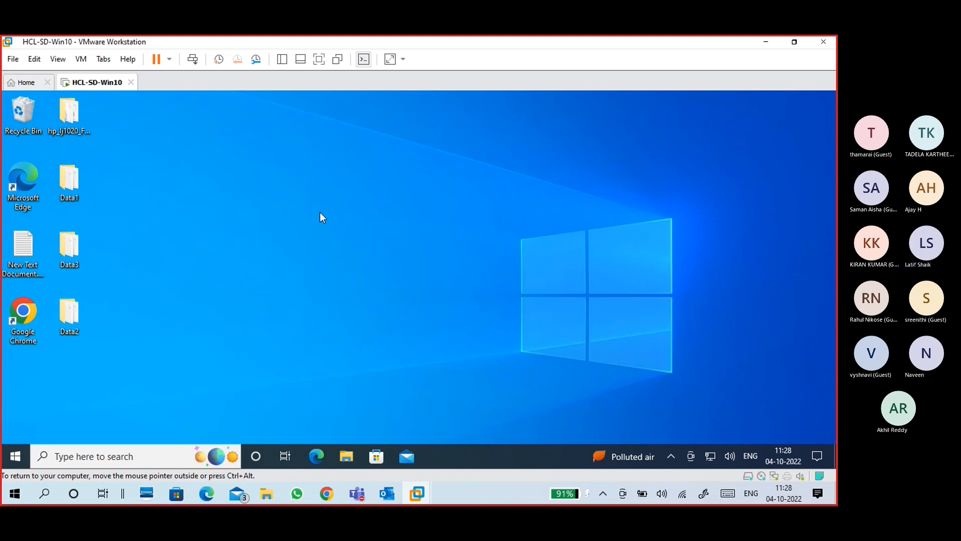
# Step: Refresh the virtual machine's desktop several times
pyautogui.rightClick(273, 222)
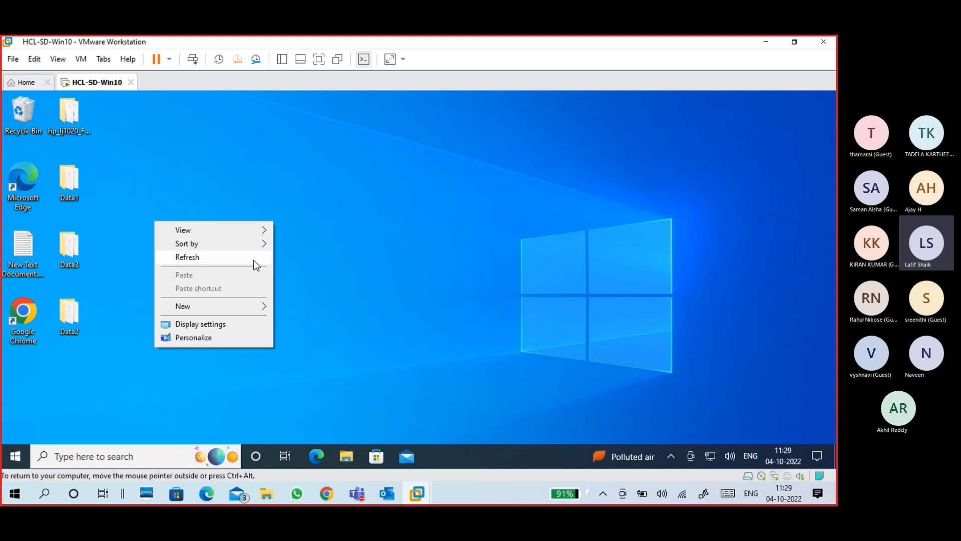
pyautogui.click(251, 258)
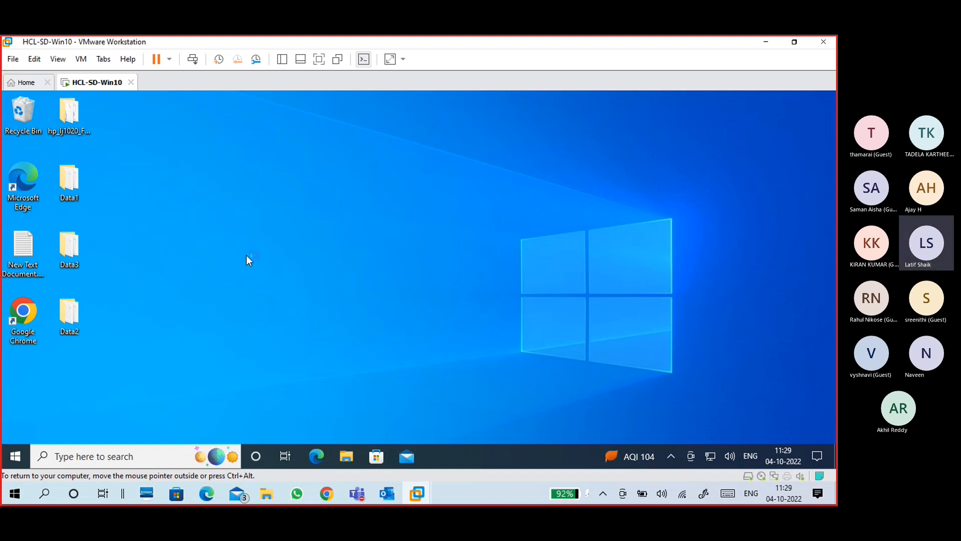
pyautogui.rightClick(246, 255)
pyautogui.click(181, 290)
pyautogui.rightClick(159, 160)
pyautogui.click(124, 194)
pyautogui.rightClick(191, 206)
pyautogui.click(171, 234)
pyautogui.rightClick(239, 218)
pyautogui.click(172, 251)
# Step: Launch Disk Management in the virtual machine by running diskmgmt.msc
pyautogui.press('super+r')
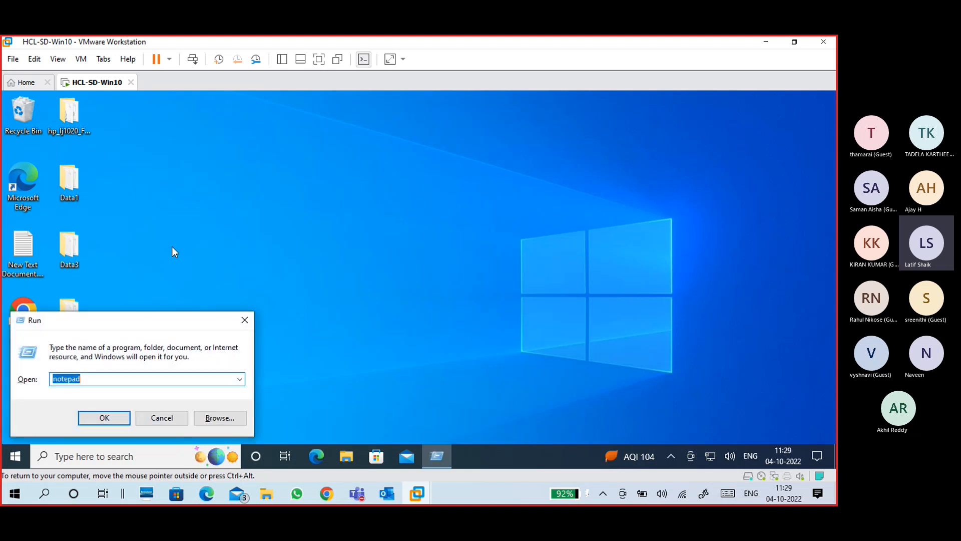
pyautogui.write('d')
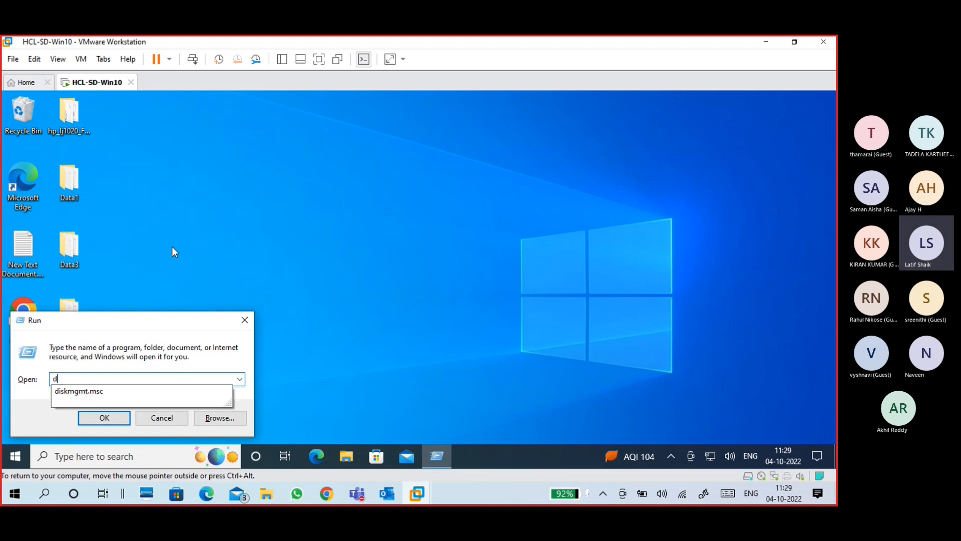
pyautogui.write('iskmgmt.msc')
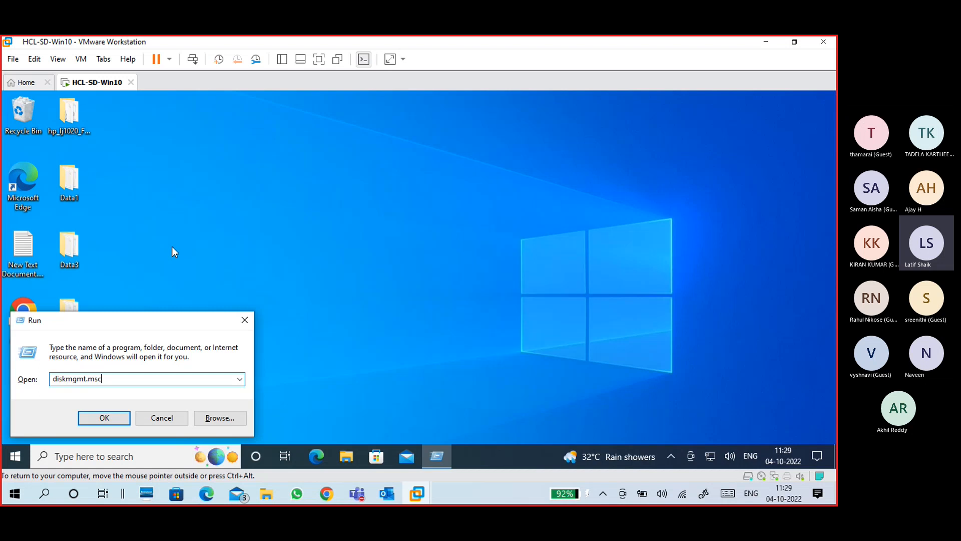
pyautogui.press('Return')
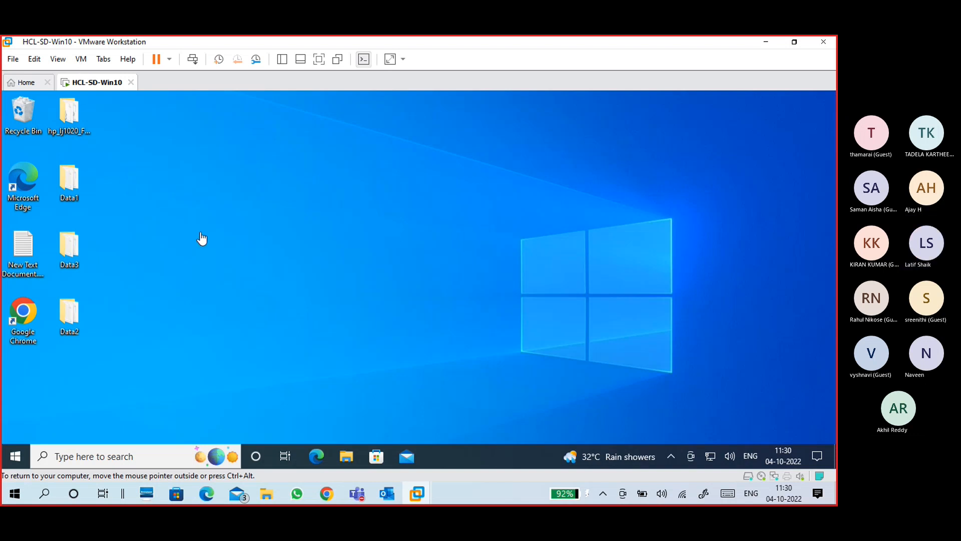
# Step: Review the 160 GB hard disk's details in the HCL-SD-Win10 virtual machine settings, then close the settings without changes
pyautogui.click(81, 59)
pyautogui.click(122, 213)
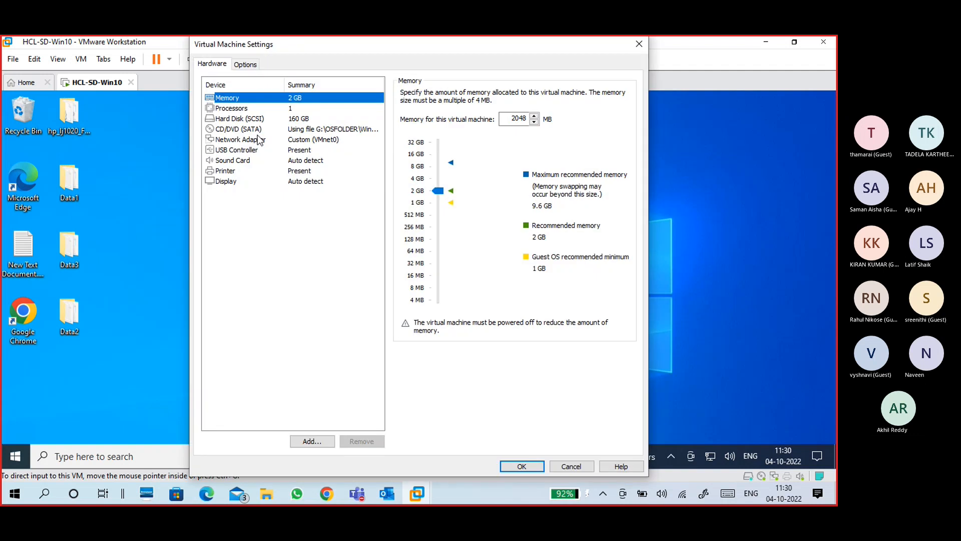
pyautogui.click(258, 129)
pyautogui.click(286, 120)
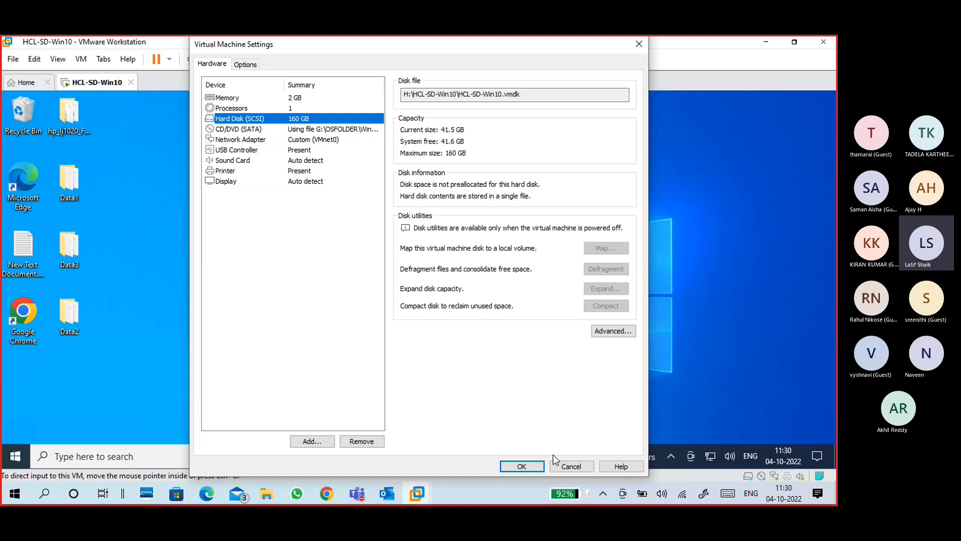
pyautogui.click(564, 468)
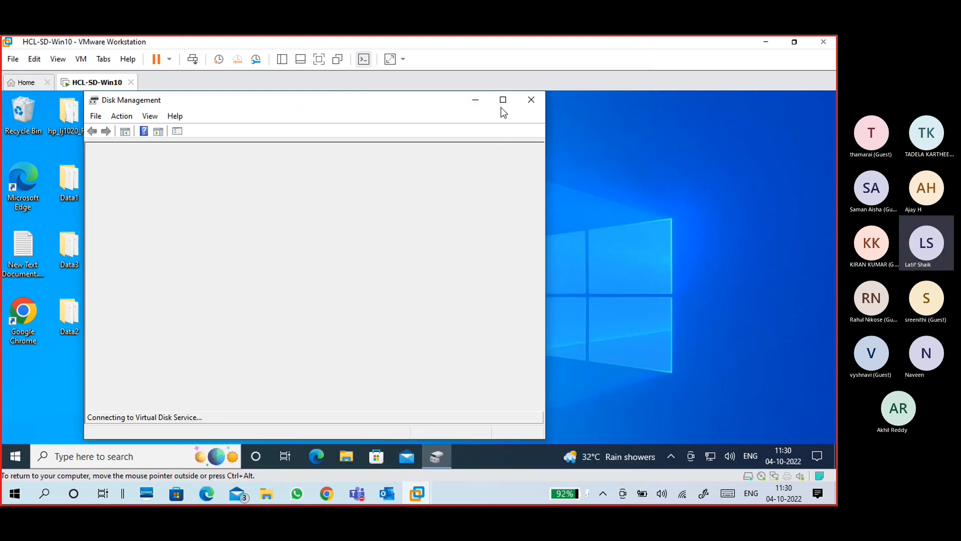
# Step: Maximize Disk Management and go through Disk 0's C:, E:, F:, unallocated, recovery and EFI system partitions
pyautogui.click(503, 104)
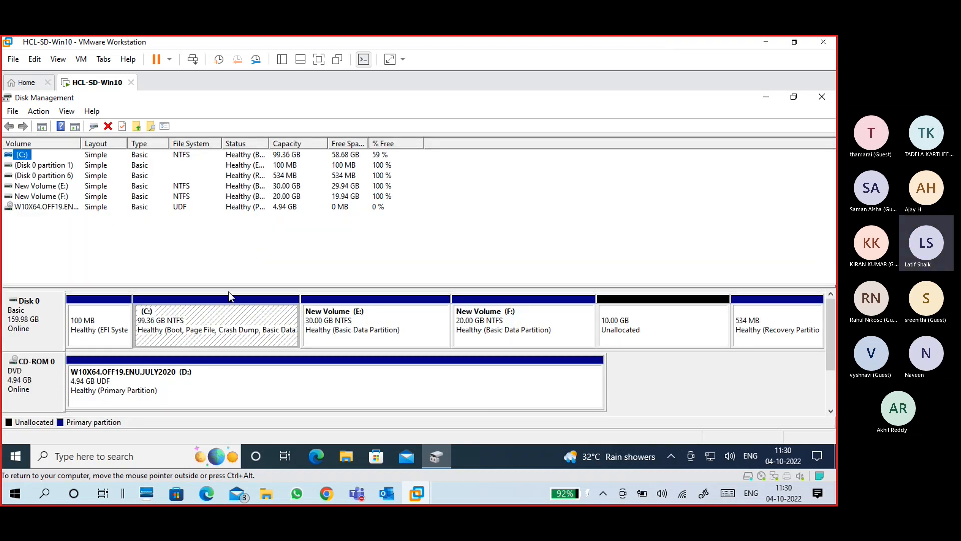
pyautogui.click(218, 329)
pyautogui.click(369, 319)
pyautogui.click(530, 331)
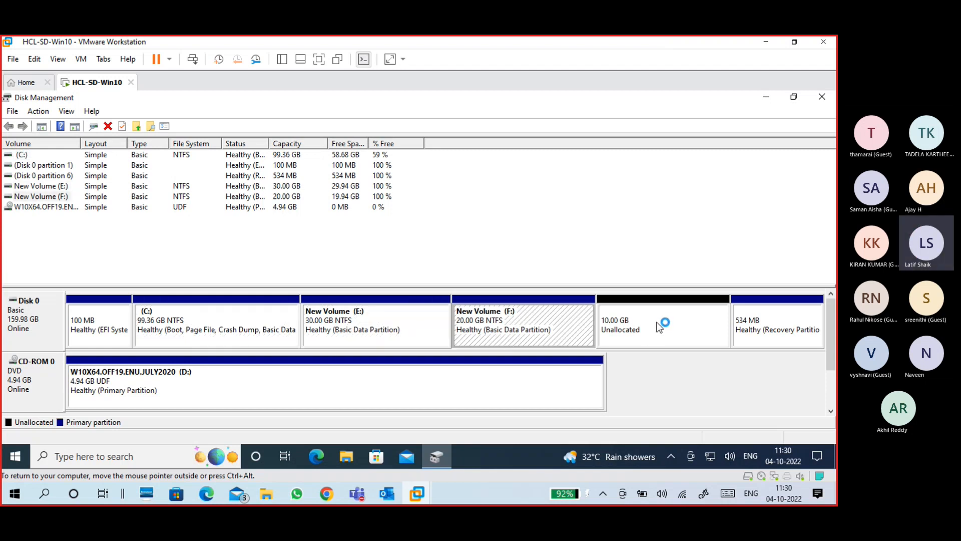
pyautogui.click(657, 323)
pyautogui.click(765, 334)
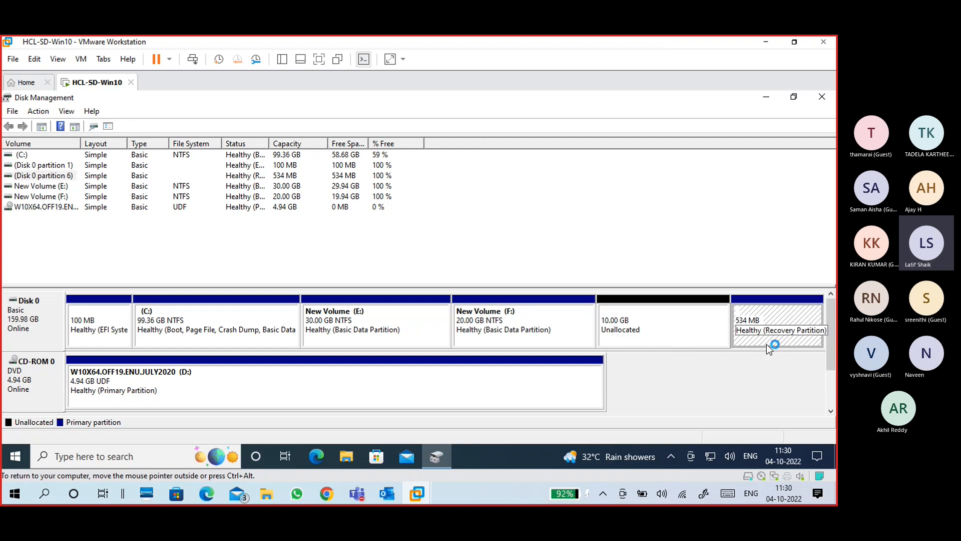
pyautogui.click(100, 331)
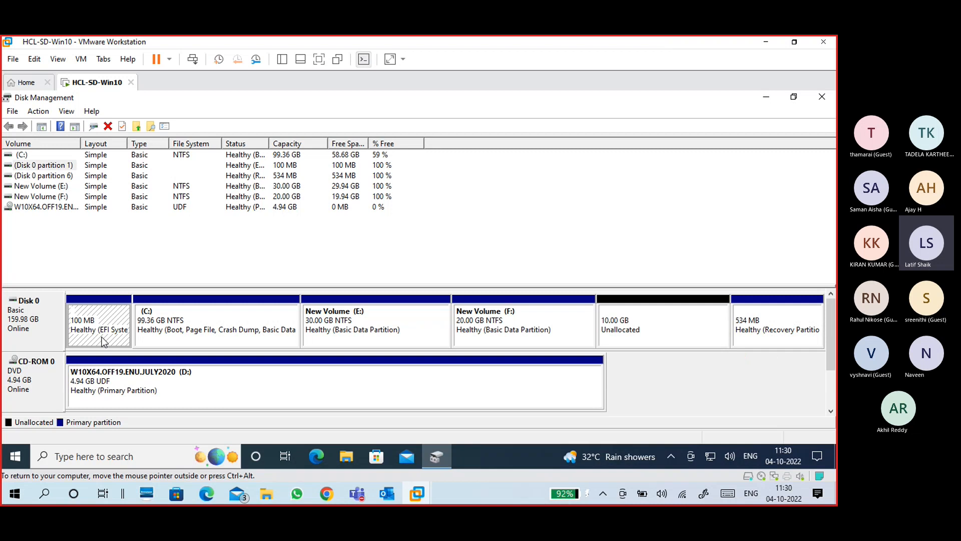
# Step: Select the CD-ROM 0 volume and Disk 0, and look at Disk 0's available commands without choosing one
pyautogui.click(113, 382)
pyautogui.click(45, 323)
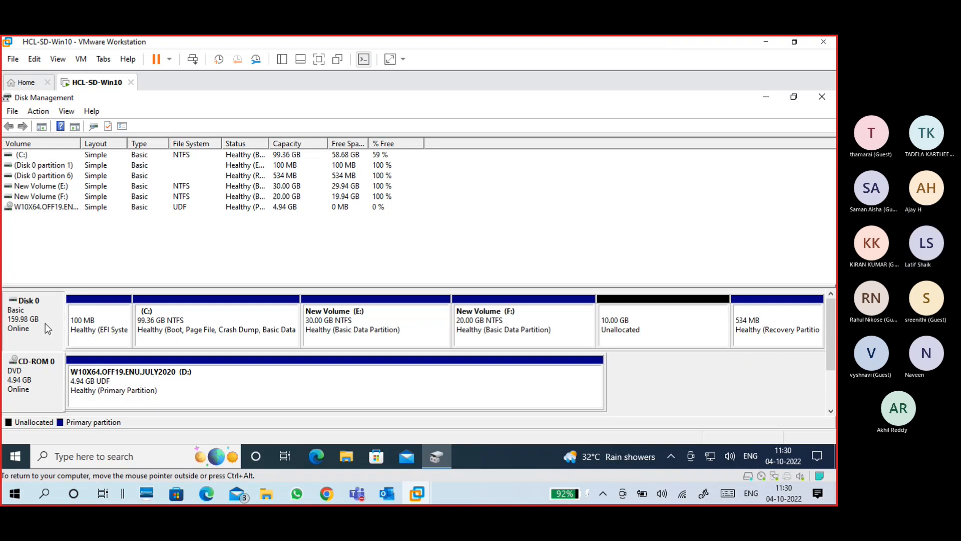
pyautogui.rightClick(52, 320)
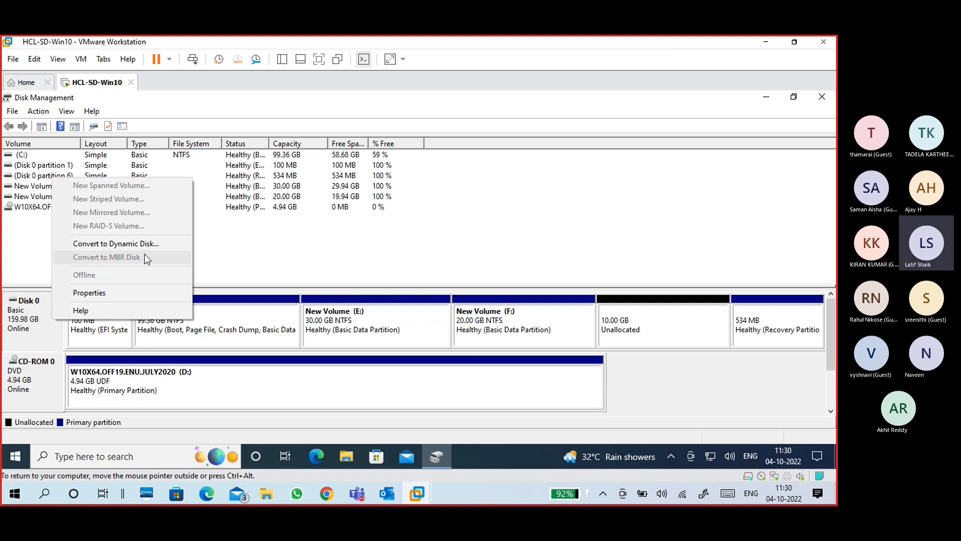
pyautogui.click(22, 317)
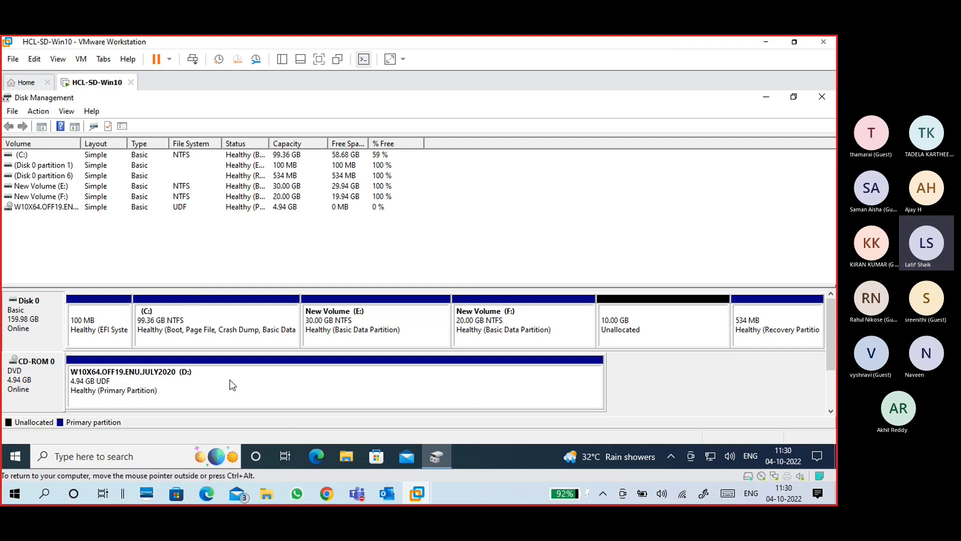
# Step: Switch to the Teams meeting window on the host computer and minimize it again
pyautogui.click(342, 456)
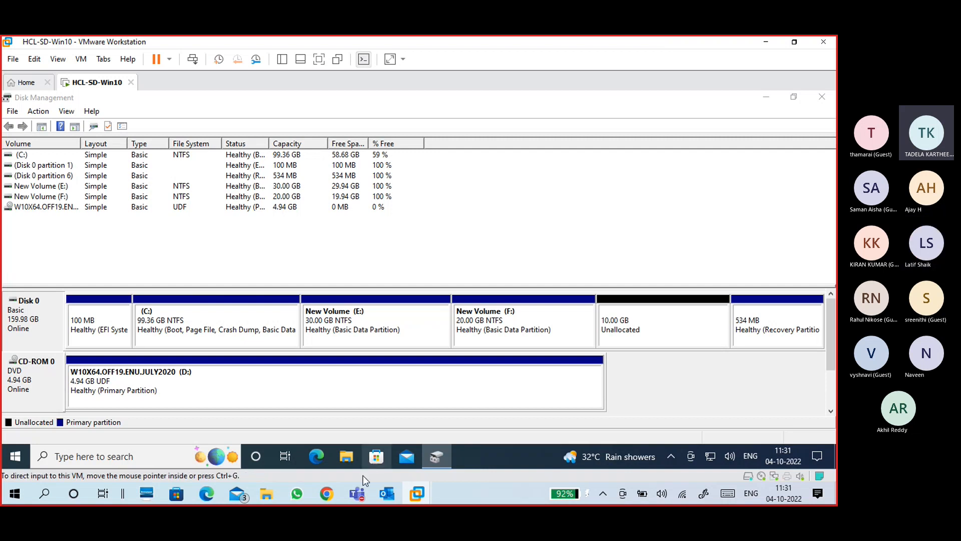
pyautogui.moveTo(358, 496)
pyautogui.click(342, 449)
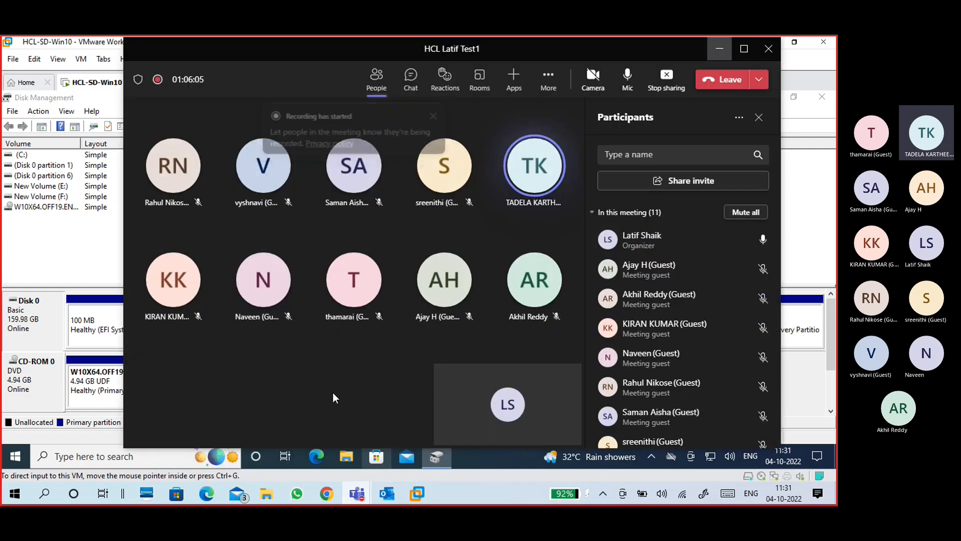
pyautogui.click(720, 48)
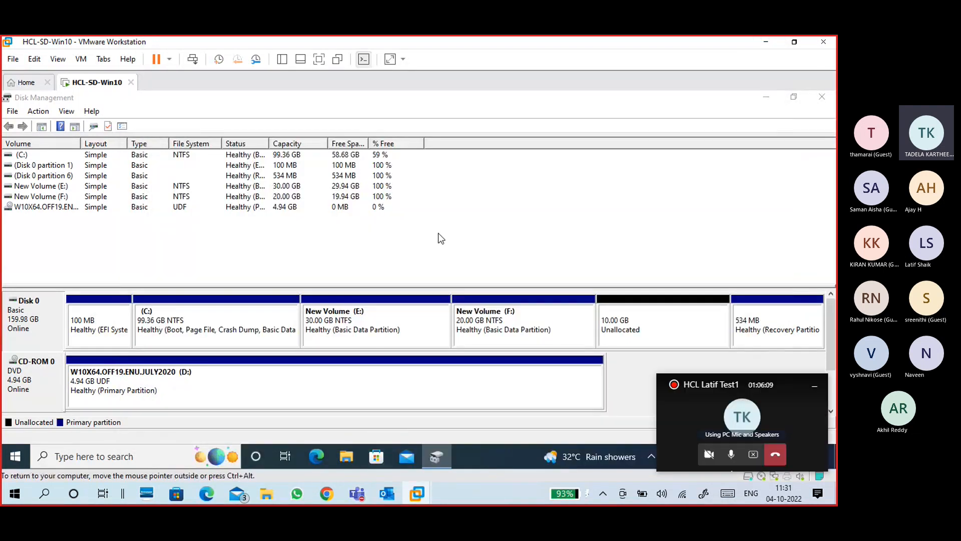
# Step: Open File Explorer inside the virtual machine, and minimize and restore the VMware Workstation window
pyautogui.press('super+e')
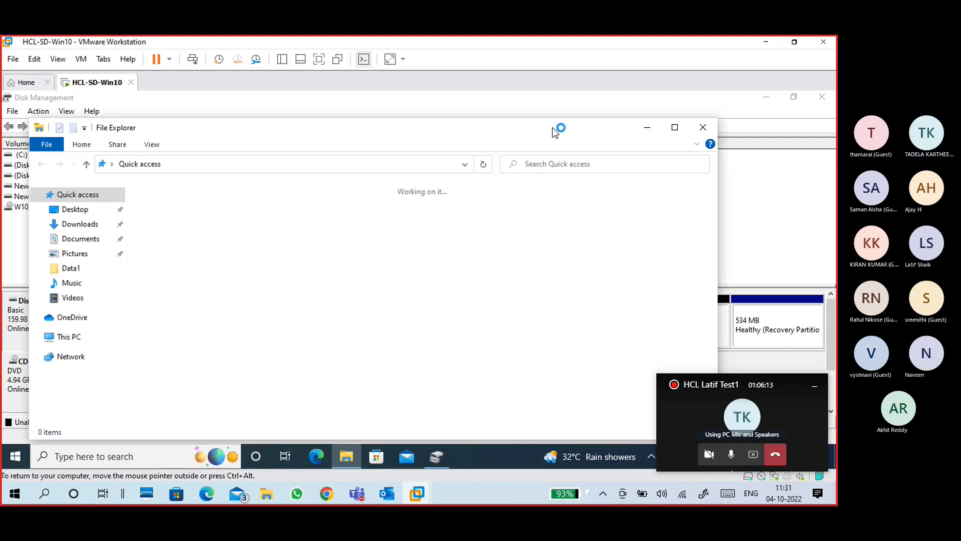
pyautogui.click(767, 45)
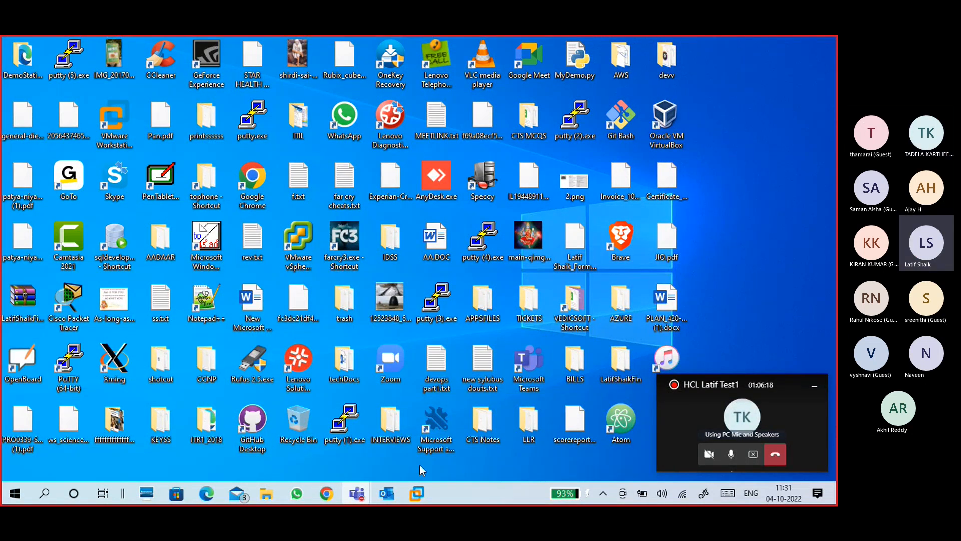
pyautogui.moveTo(324, 498)
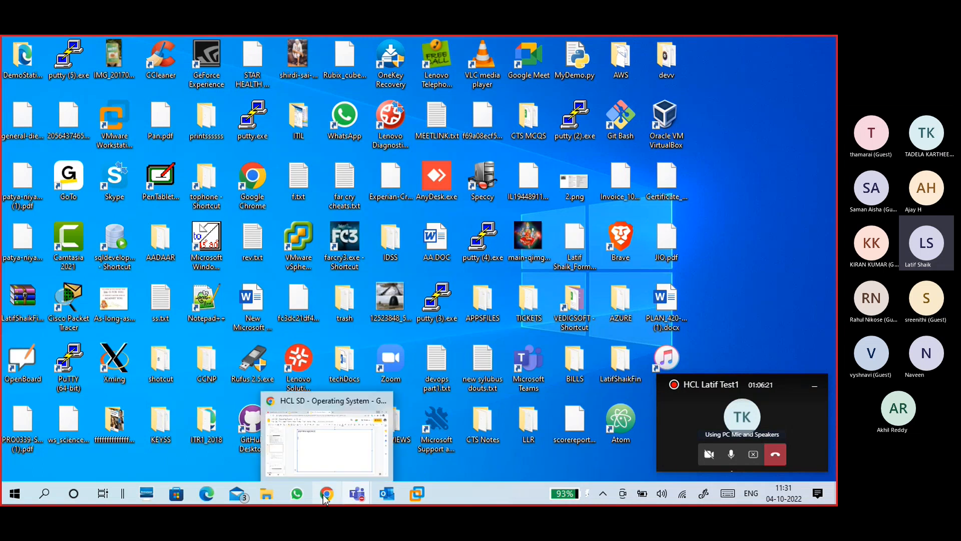
pyautogui.moveTo(417, 496)
pyautogui.click(451, 441)
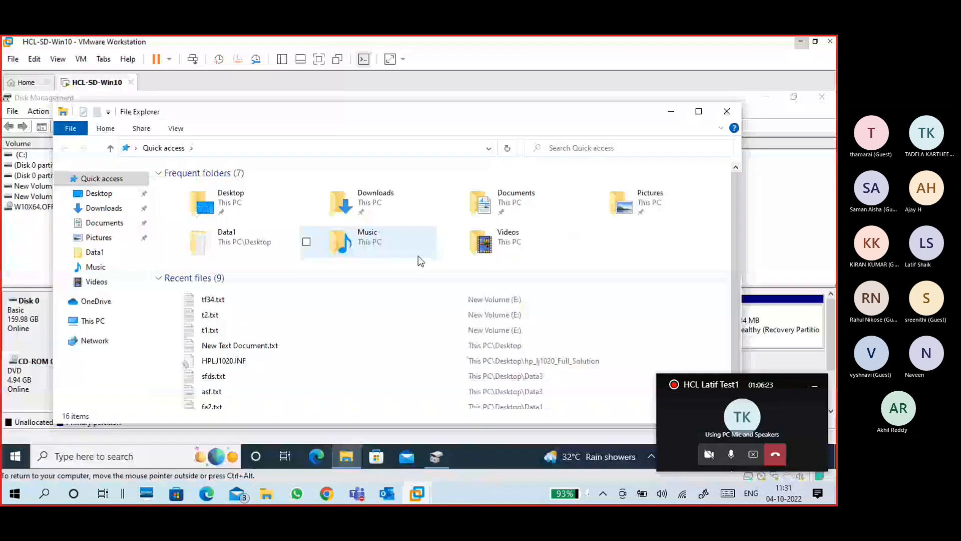
# Step: Move the File Explorer window slightly higher, display This PC and minimize the floating Teams meeting window
pyautogui.moveTo(533, 118); pyautogui.dragTo(542, 98)
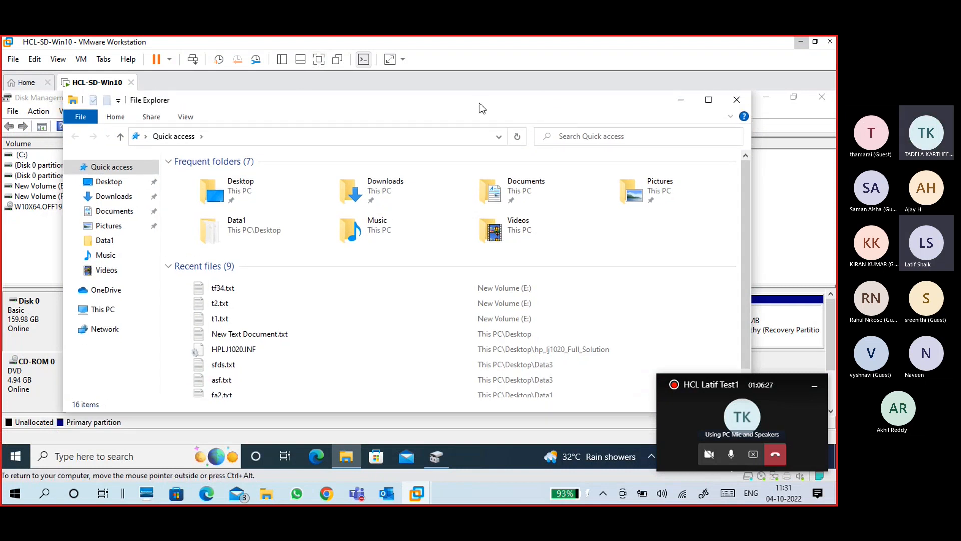
pyautogui.click(110, 310)
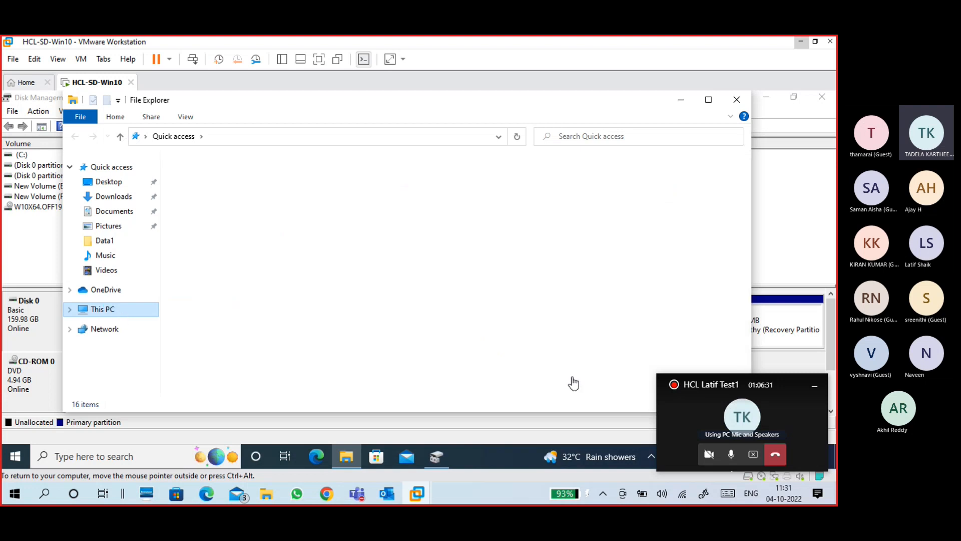
pyautogui.click(815, 389)
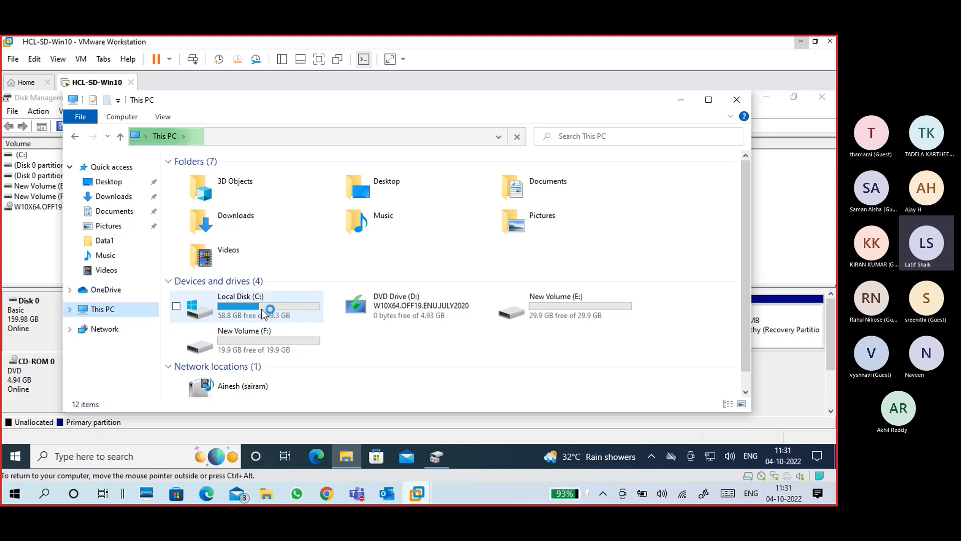
# Step: Point out drives C:, E: and F: in This PC, then open New Volume (F:) and check its view options
pyautogui.click(247, 316)
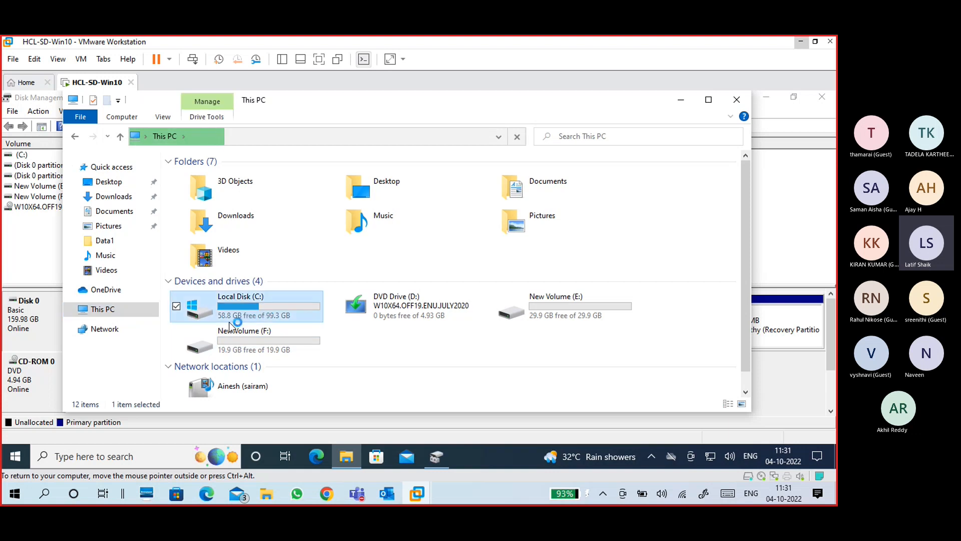
pyautogui.click(558, 315)
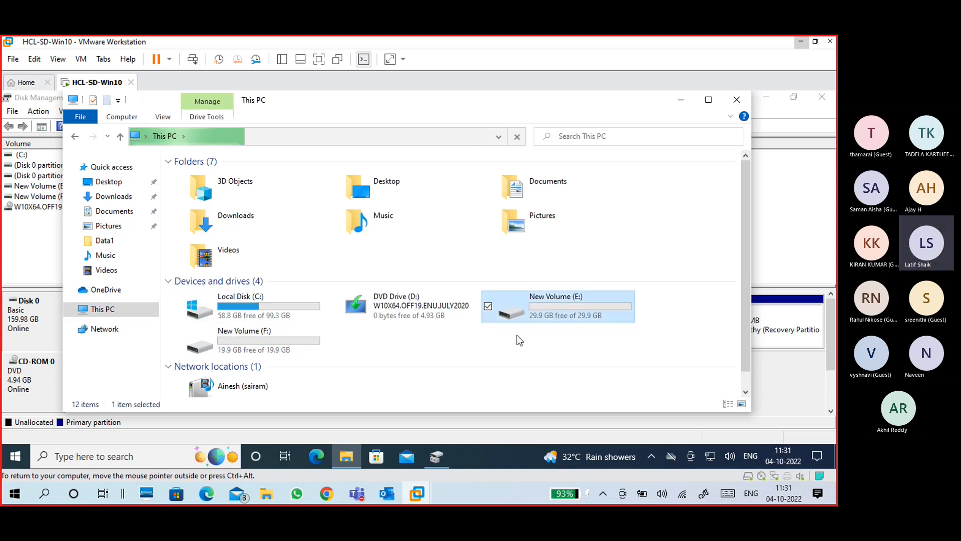
pyautogui.click(296, 345)
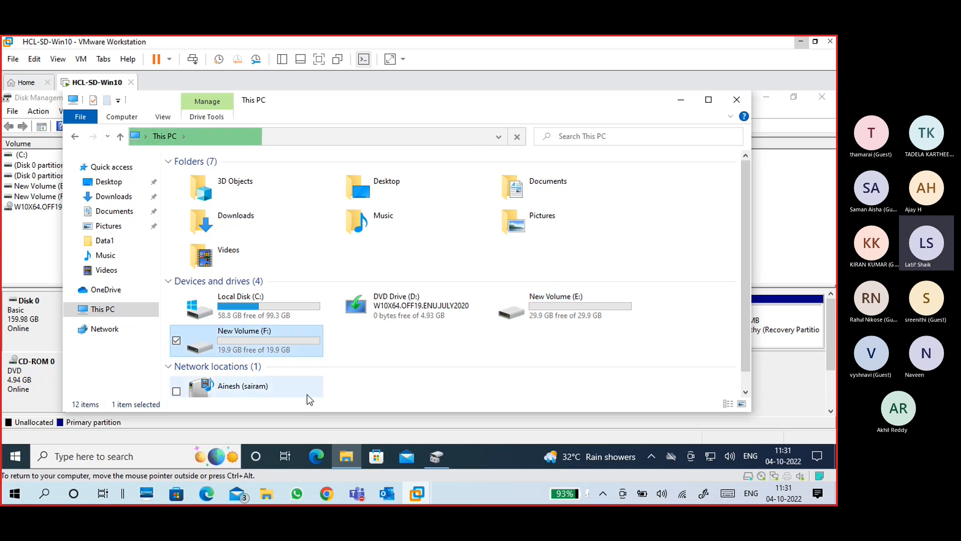
pyautogui.doubleClick(287, 339)
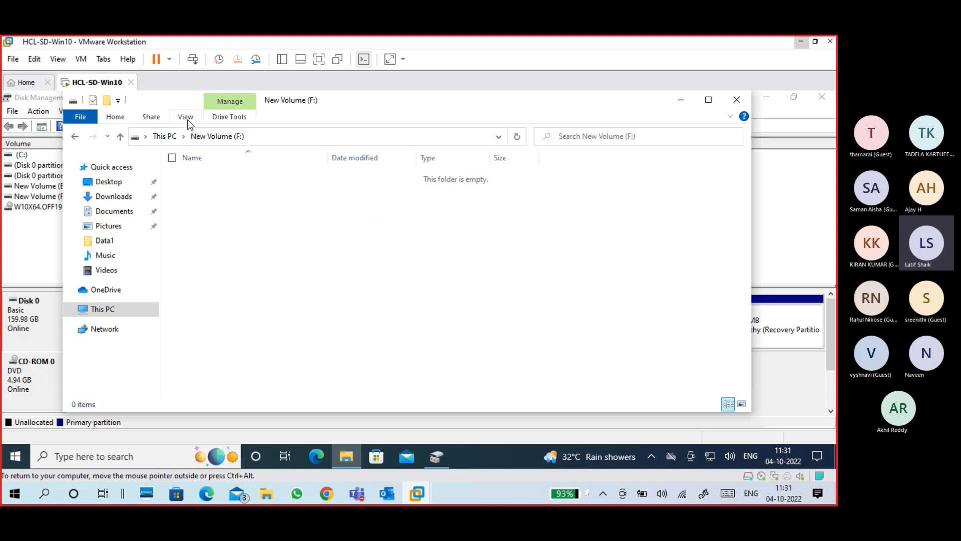
pyautogui.hotkey('alt', 'v')
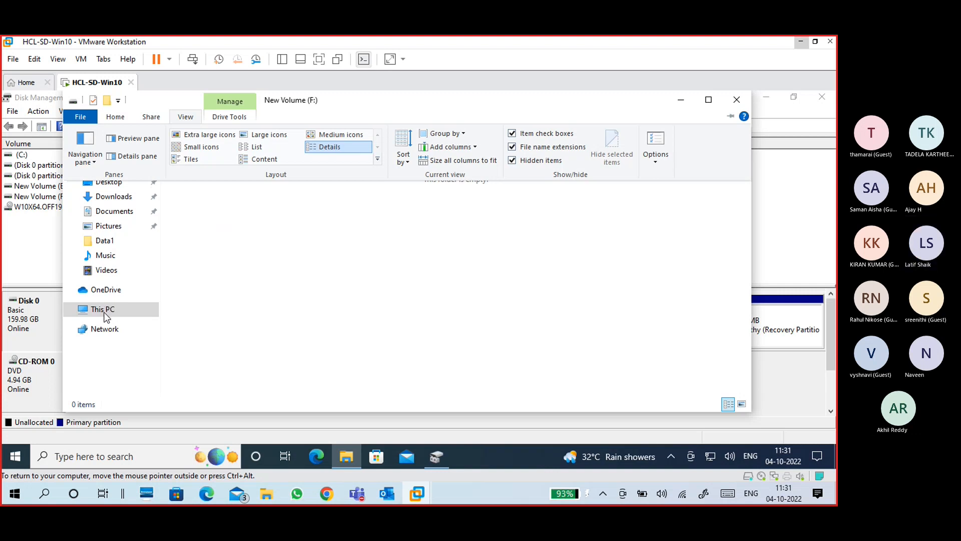
# Step: Return to Disk Management and select the New Volume (F:) and New Volume (E:) partitions in turn
pyautogui.click(437, 461)
pyautogui.click(525, 330)
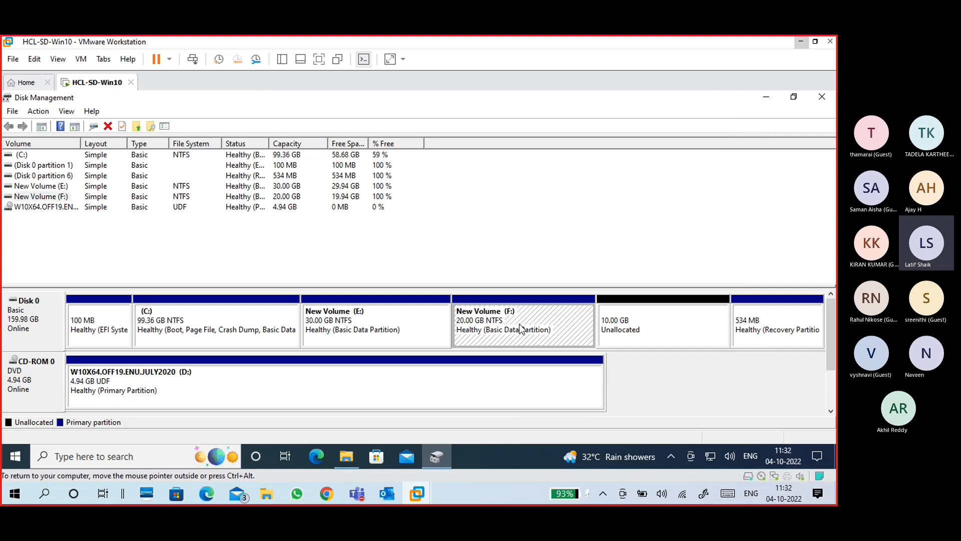
pyautogui.click(382, 323)
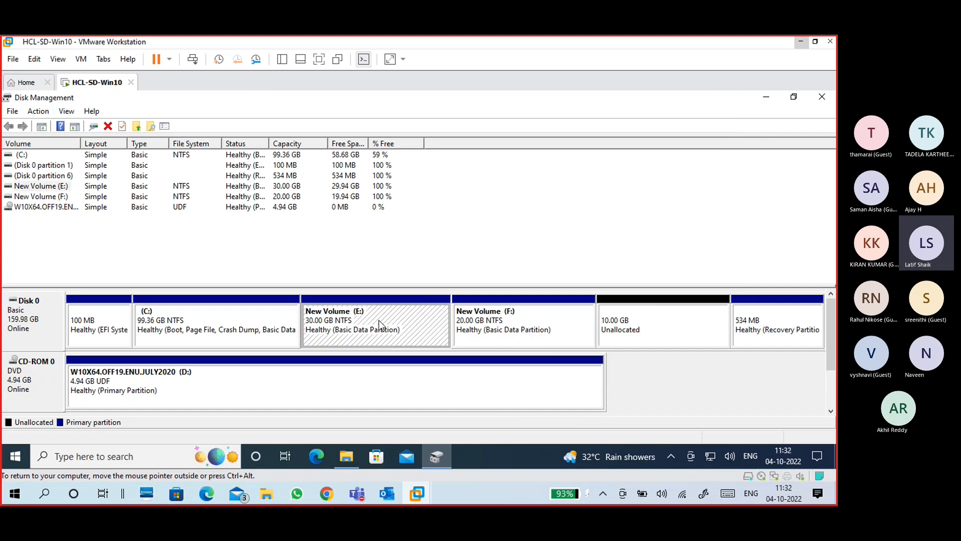
# Step: Switch to File Explorer, open New Volume (E:) from This PC and select the d1 folder and tf3.txt in turn
pyautogui.click(350, 455)
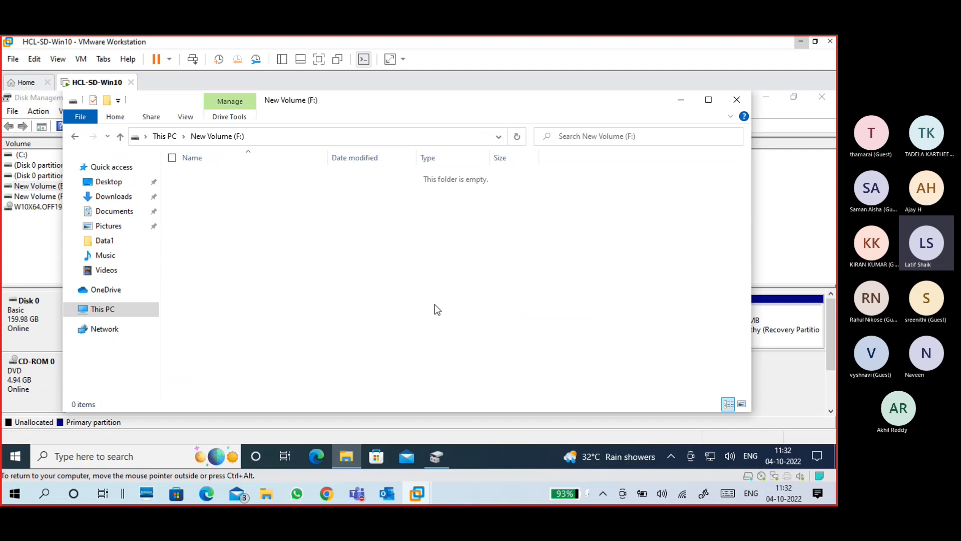
pyautogui.click(167, 137)
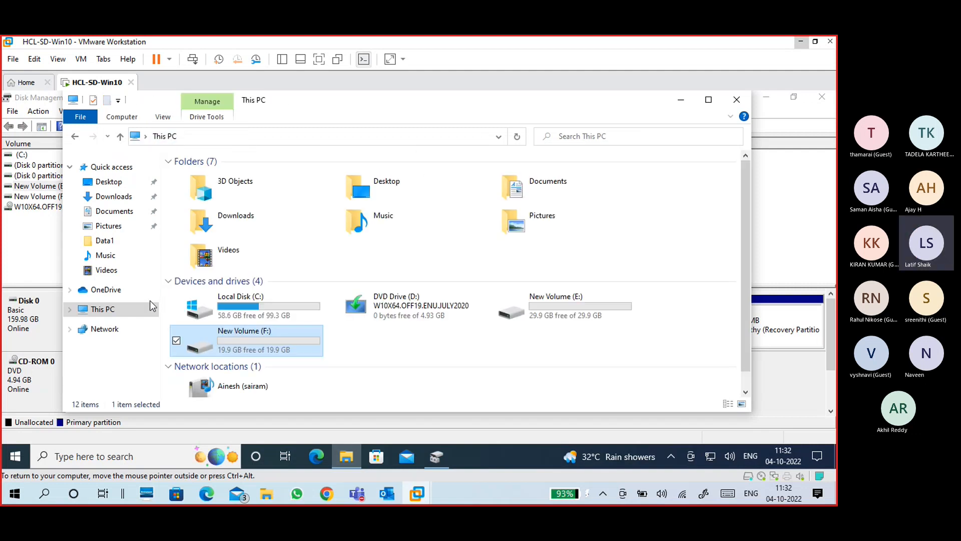
pyautogui.doubleClick(573, 308)
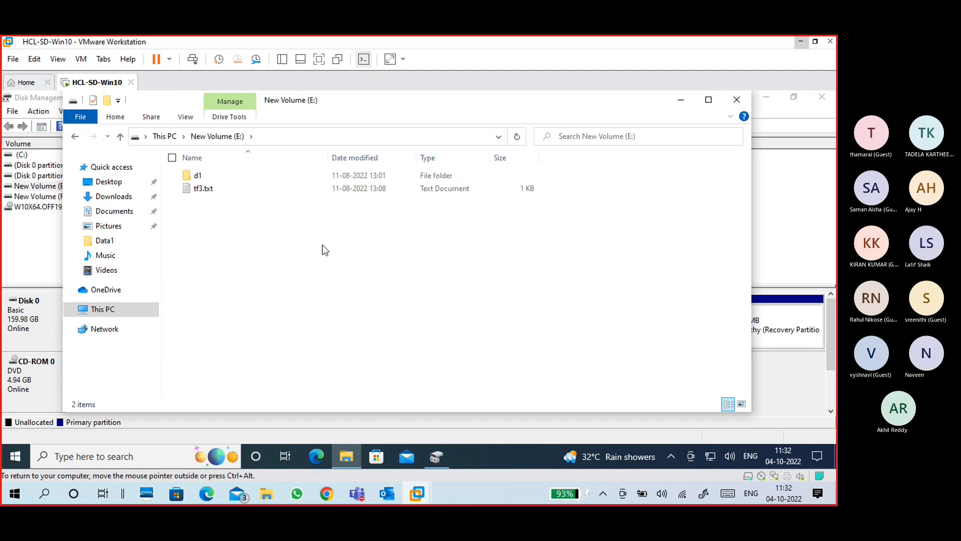
pyautogui.click(204, 178)
pyautogui.click(206, 193)
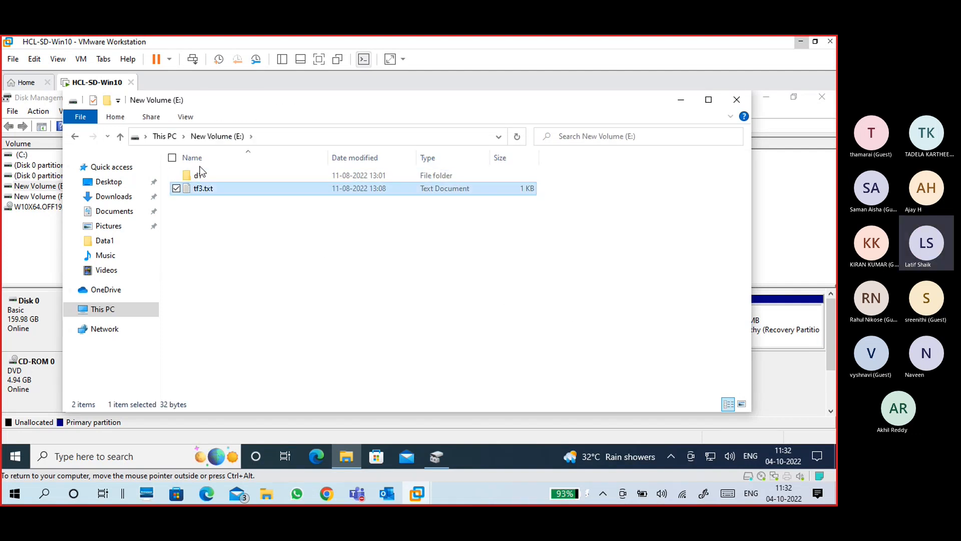
# Step: Go back to This PC, check the contents of New Volume (F:), and return to select F: and E: in turn
pyautogui.click(169, 137)
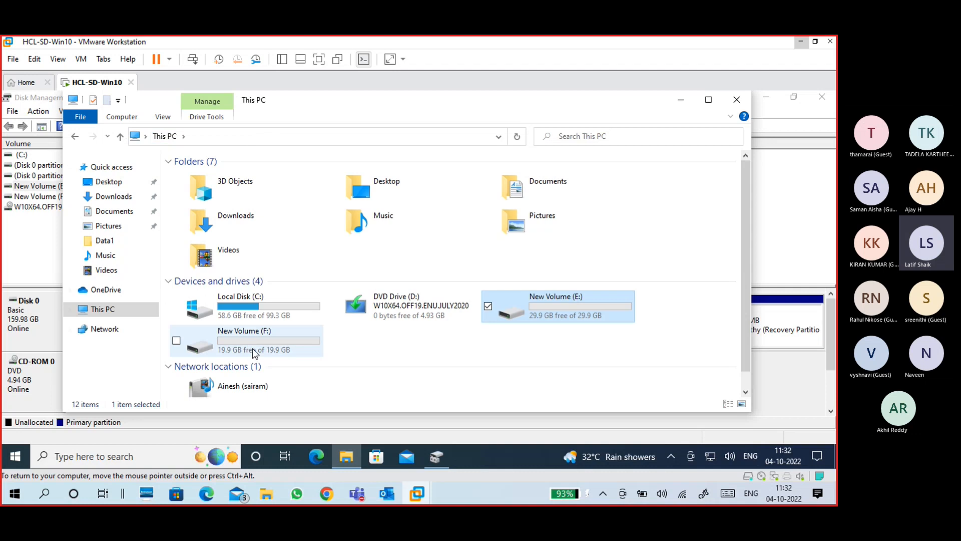
pyautogui.doubleClick(253, 351)
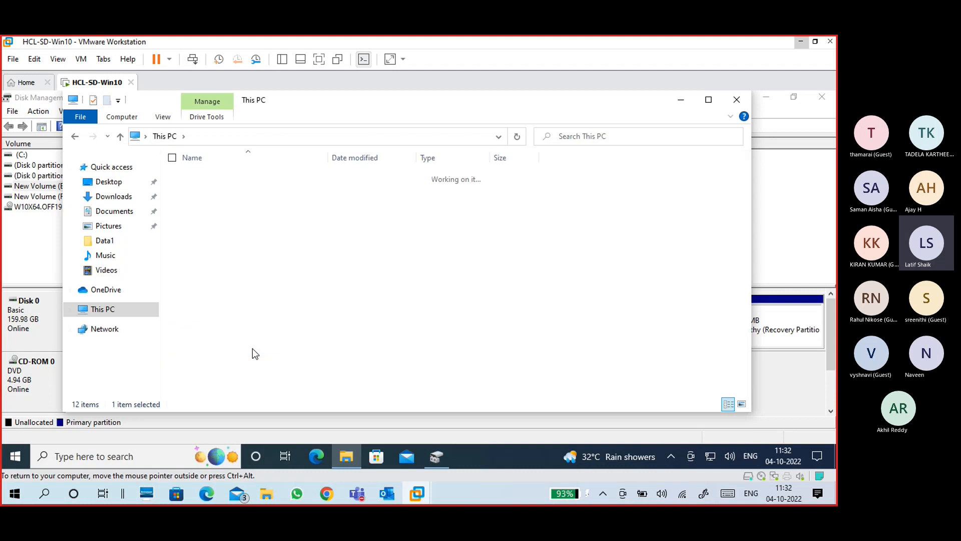
pyautogui.click(165, 137)
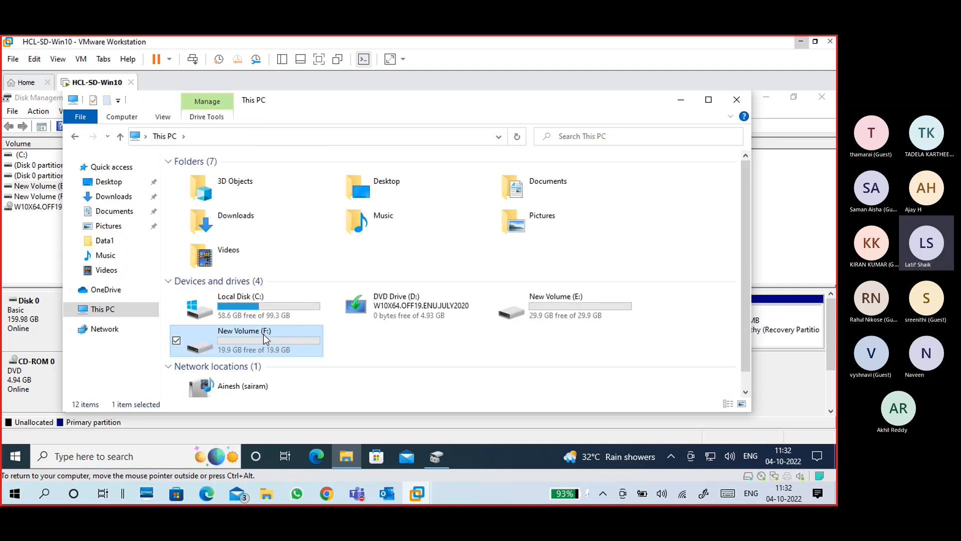
pyautogui.click(263, 335)
pyautogui.click(592, 315)
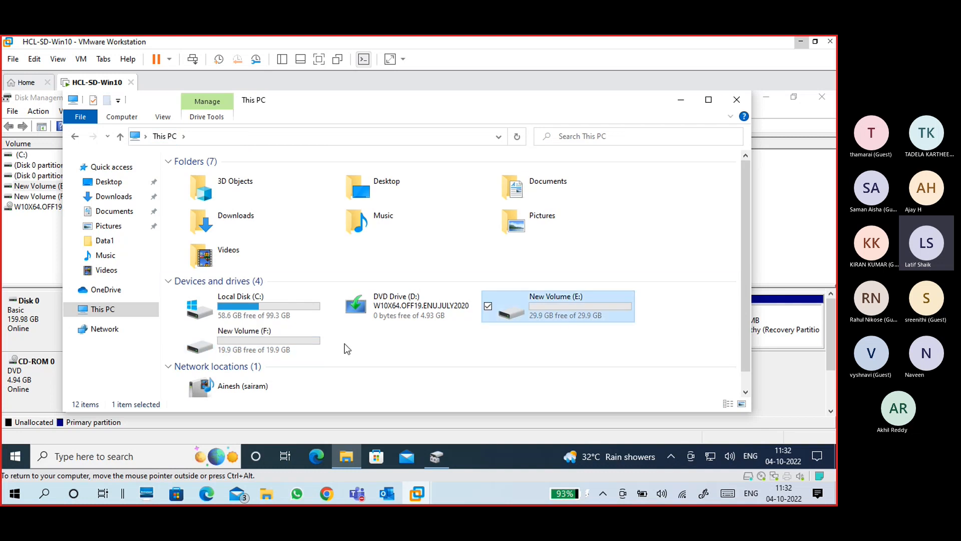
# Step: Select Local Disk (C:) in This PC, then close File Explorer and select the 10 GB unallocated space in Disk Management
pyautogui.click(238, 309)
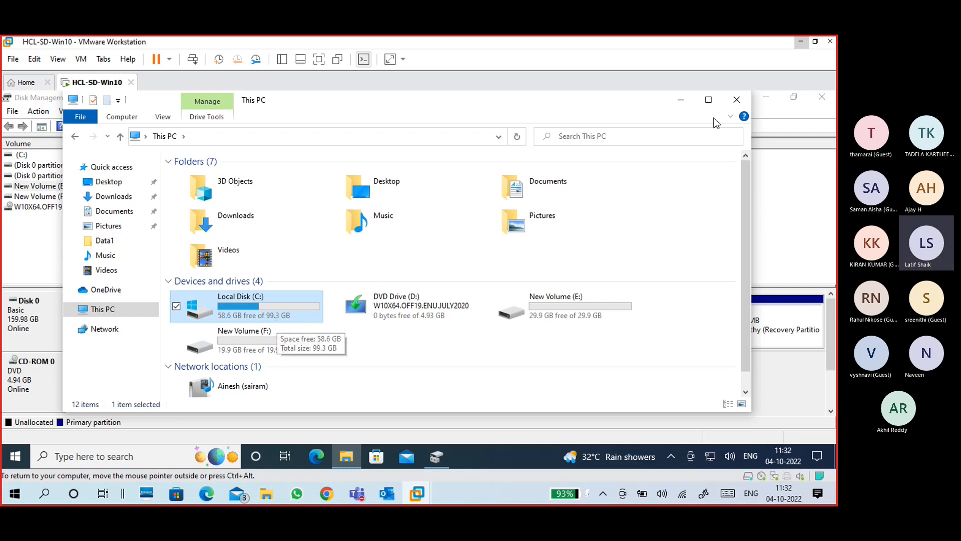
pyautogui.click(737, 100)
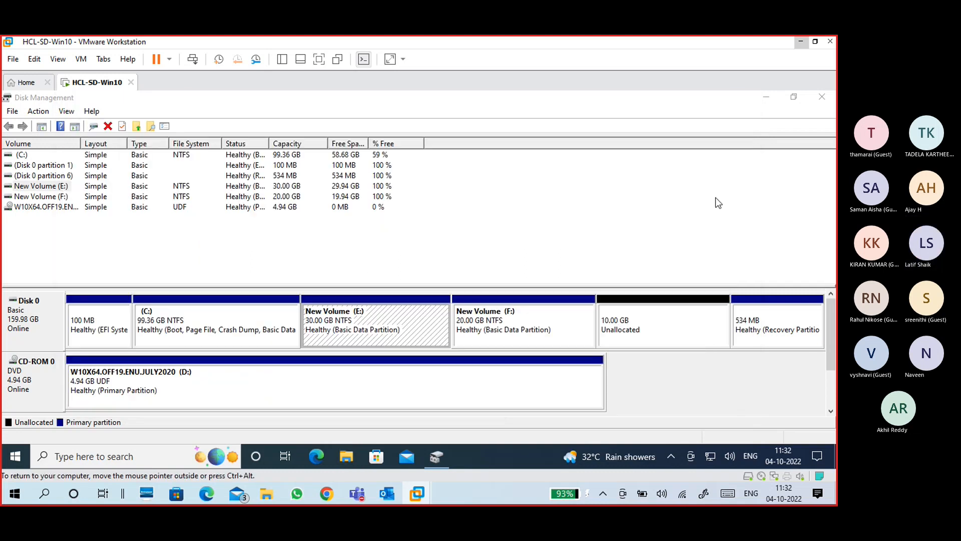
pyautogui.click(649, 322)
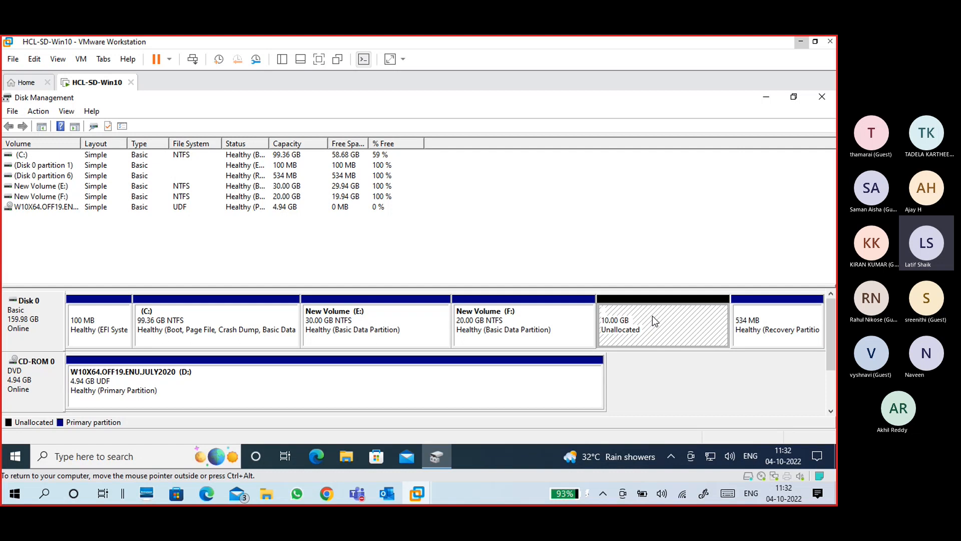
# Step: Delete the New Volume (F:) partition from Disk 0, accepting the erasure of its data
pyautogui.click(526, 328)
pyautogui.rightClick(527, 327)
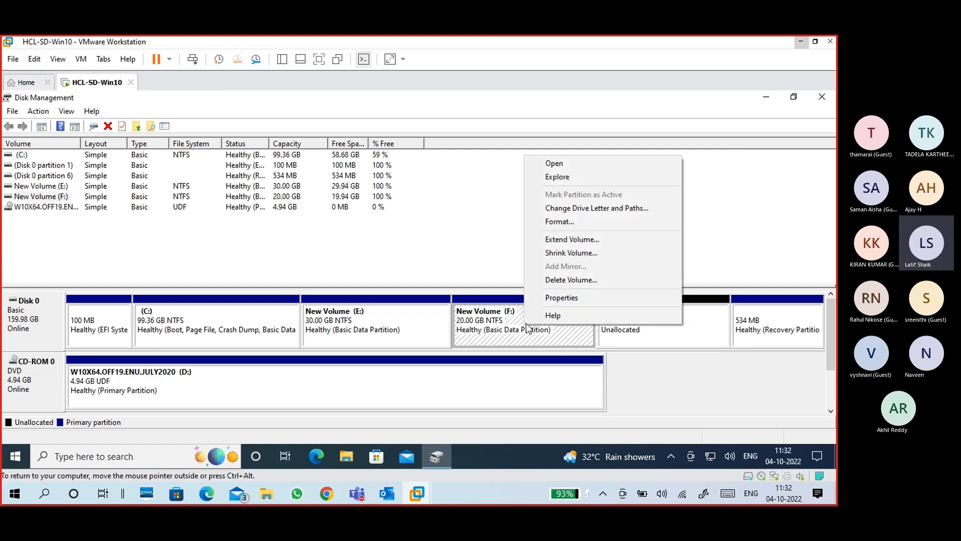
pyautogui.click(531, 280)
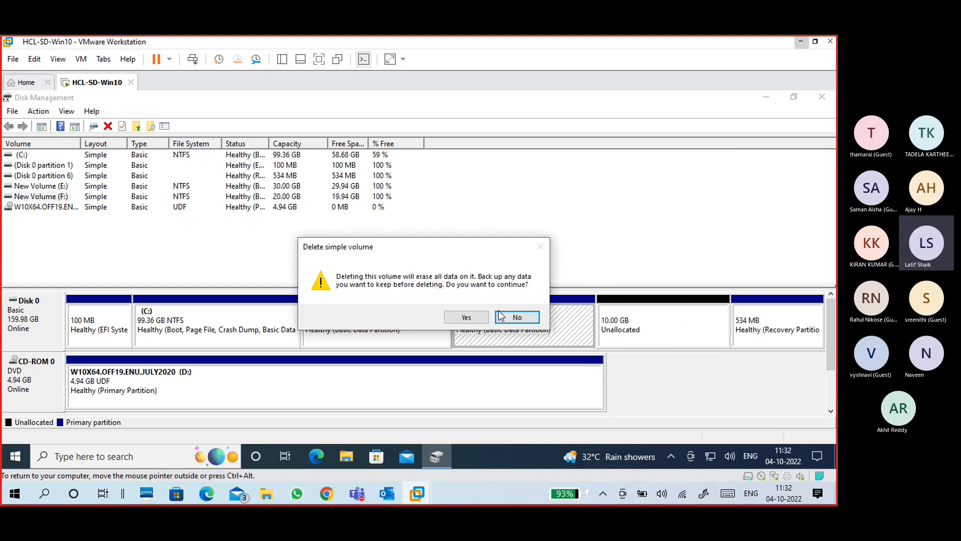
pyautogui.click(476, 314)
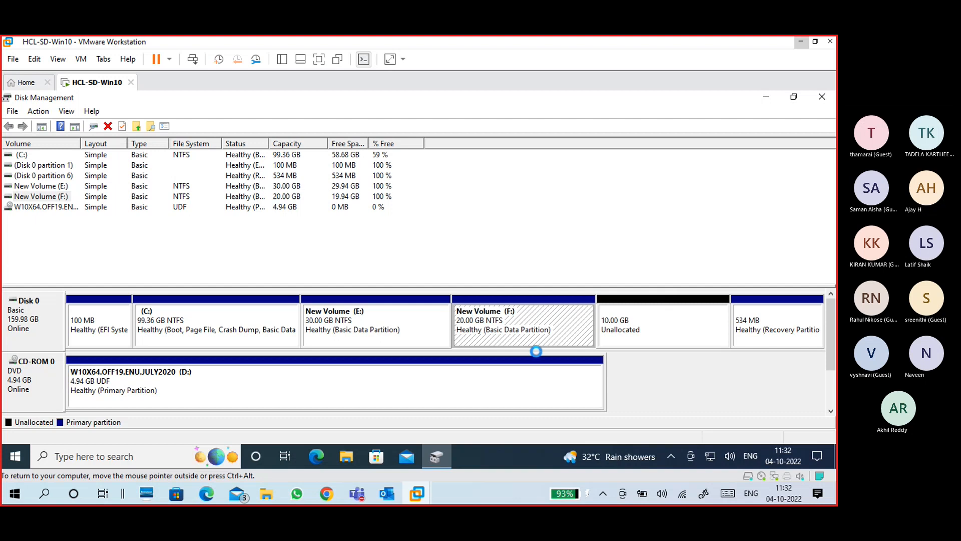
pyautogui.click(671, 456)
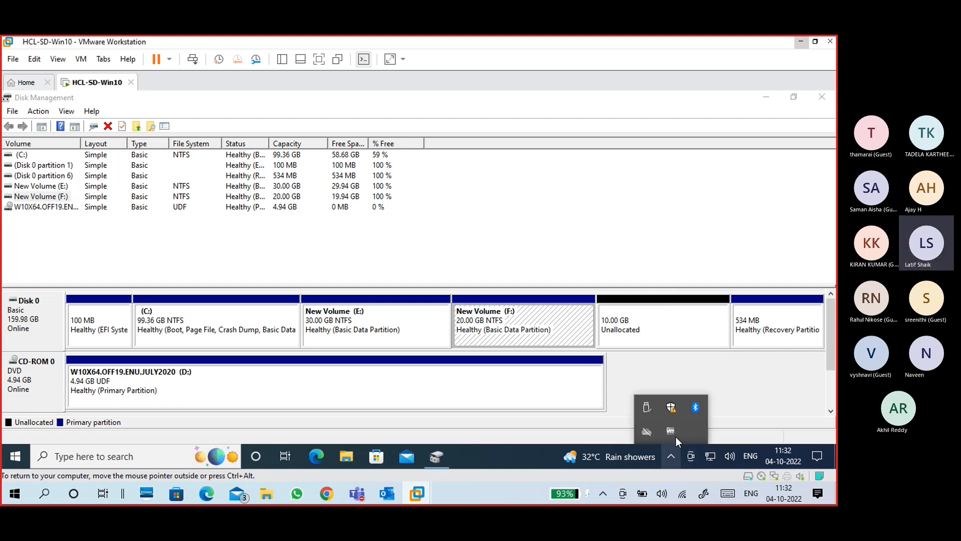
pyautogui.click(510, 453)
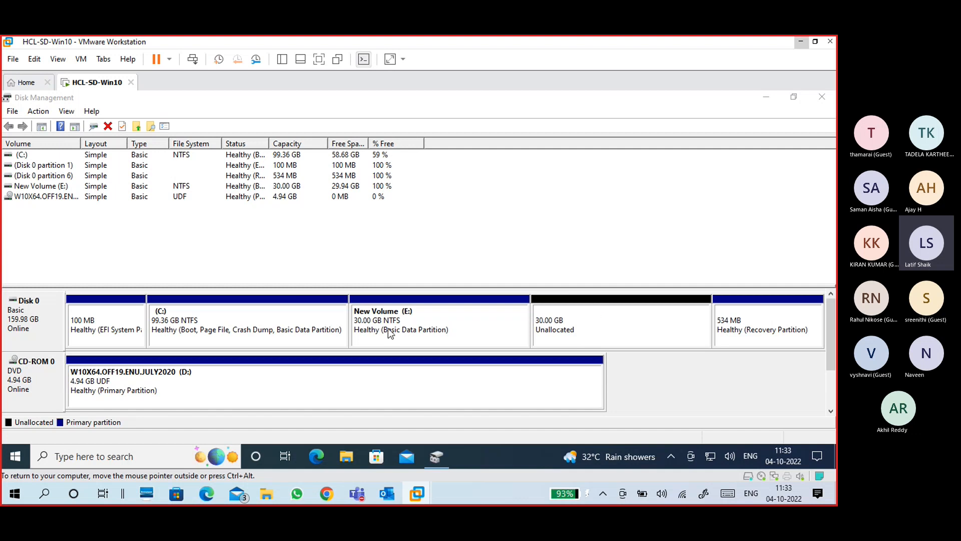
# Step: Select (C:), New Volume (E:) and the unallocated space in turn, and check the volume operations available for E:
pyautogui.click(301, 316)
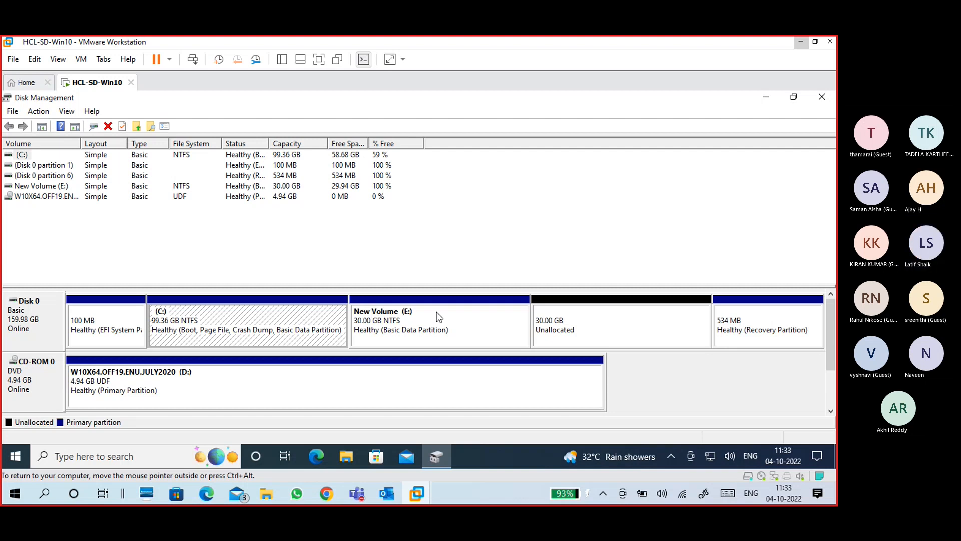
pyautogui.click(474, 321)
pyautogui.click(585, 315)
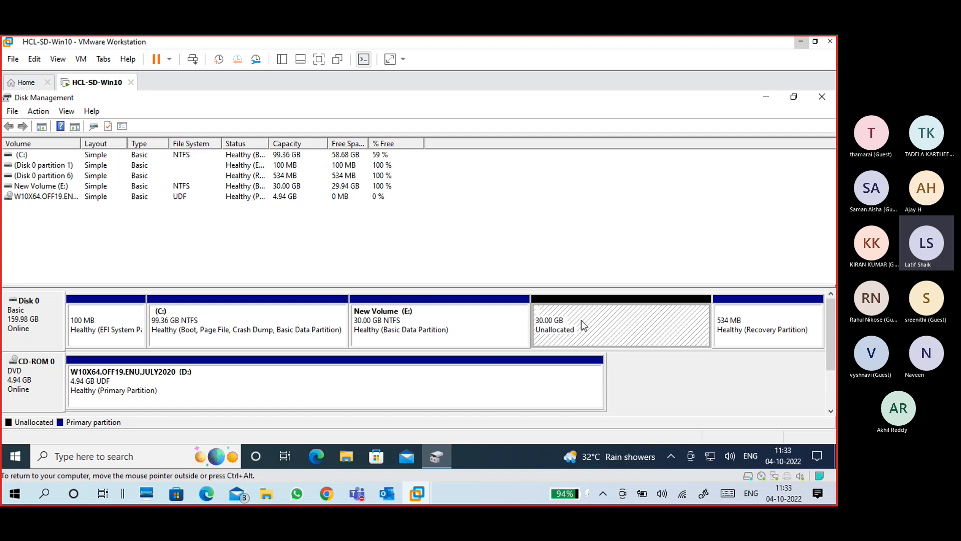
pyautogui.click(448, 328)
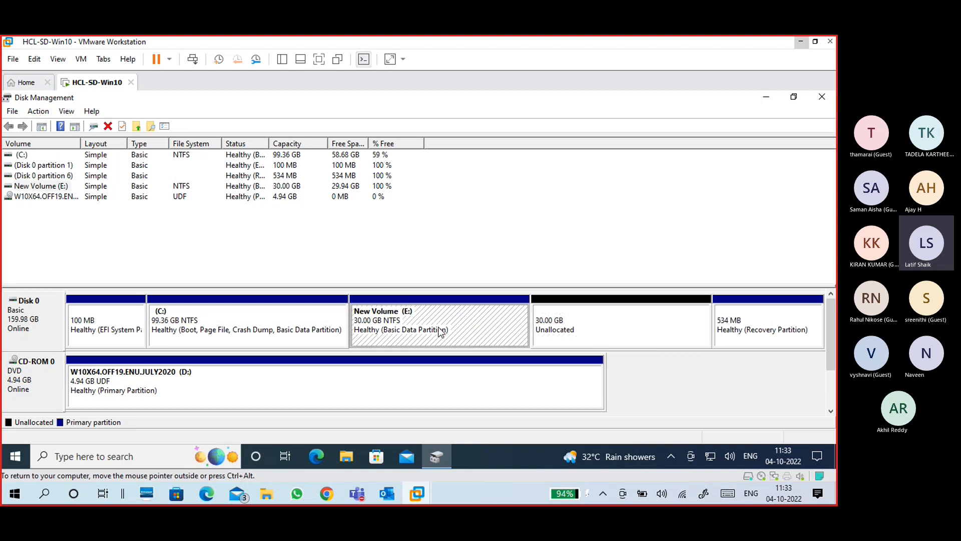
pyautogui.rightClick(489, 319)
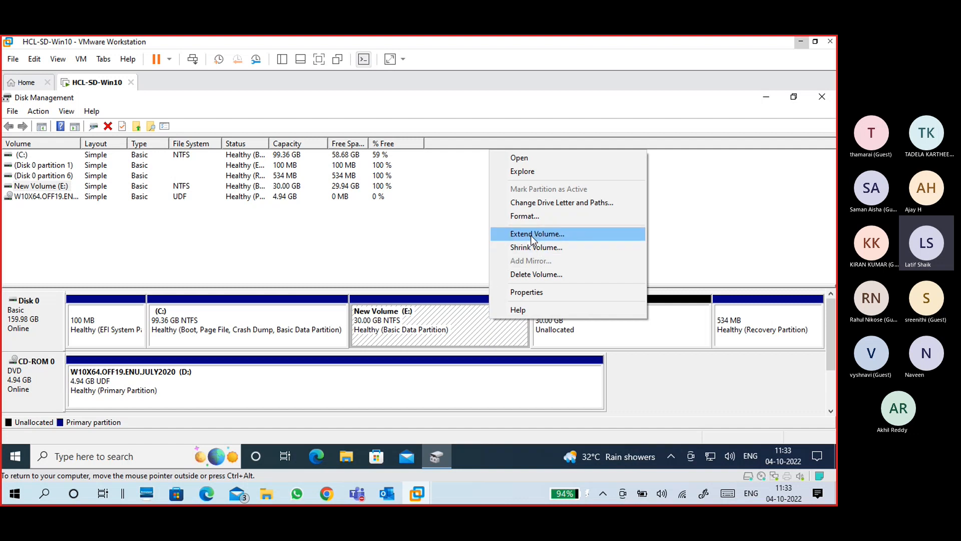
pyautogui.click(423, 320)
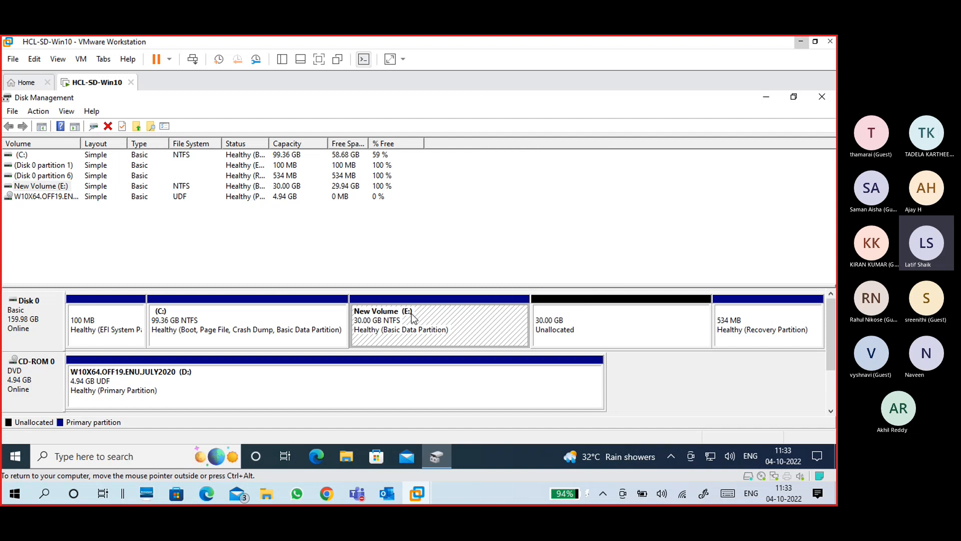
# Step: Select the unallocated space, switch to Snip & Sketch, maximize it and capture the Disk Management screen
pyautogui.click(608, 320)
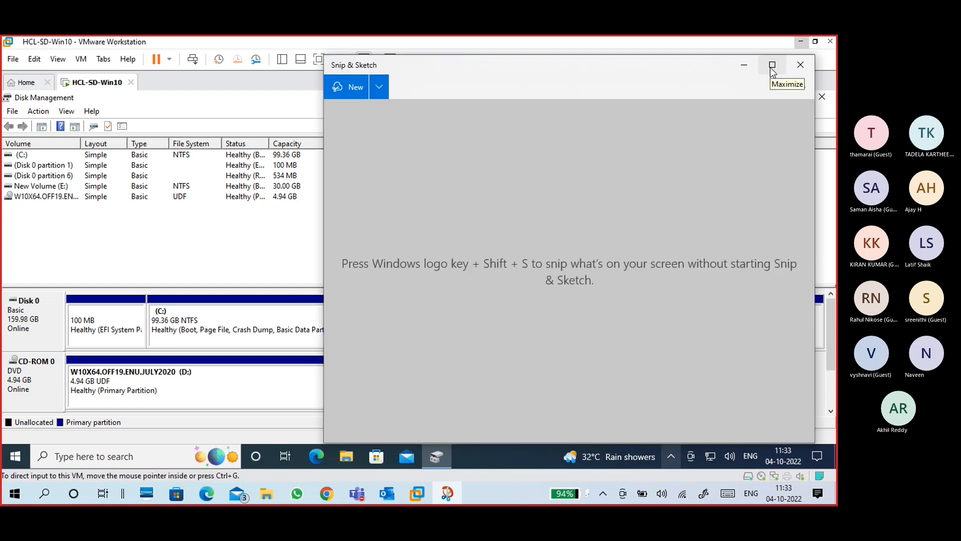
pyautogui.click(770, 67)
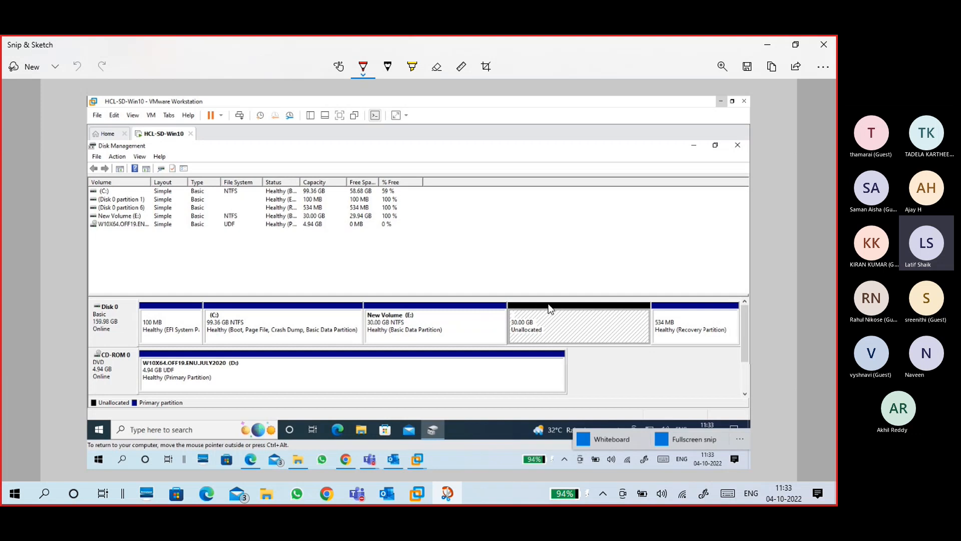
# Step: Draw a red arrow from the unallocated space to New Volume (E:), box the space's start, and add a crossed-out arrow to (C:)
pyautogui.moveTo(485, 287)
pyautogui.mouseDown()
pyautogui.moveTo(477, 302)
pyautogui.moveTo(484, 294)
pyautogui.mouseUp()
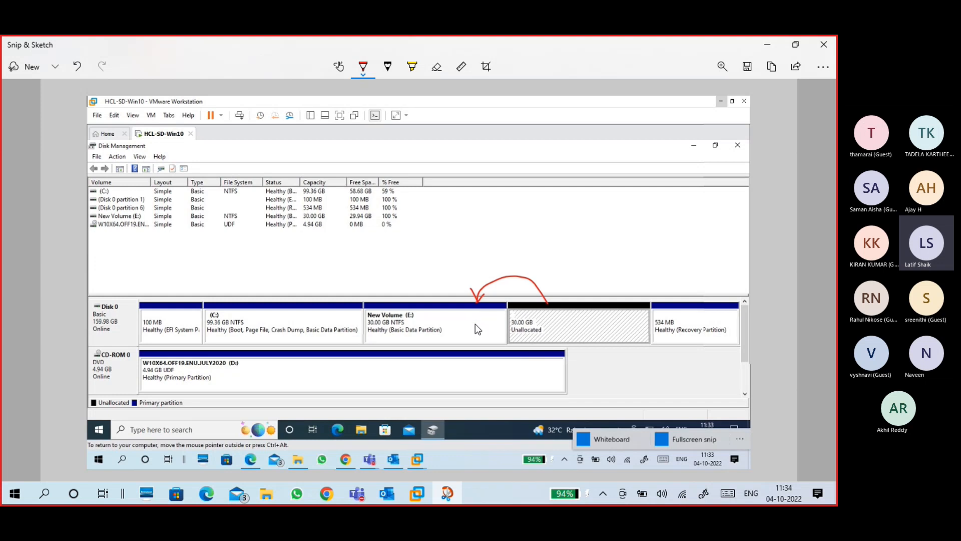
pyautogui.moveTo(511, 303); pyautogui.dragTo(546, 311)
pyautogui.moveTo(519, 341); pyautogui.dragTo(522, 317)
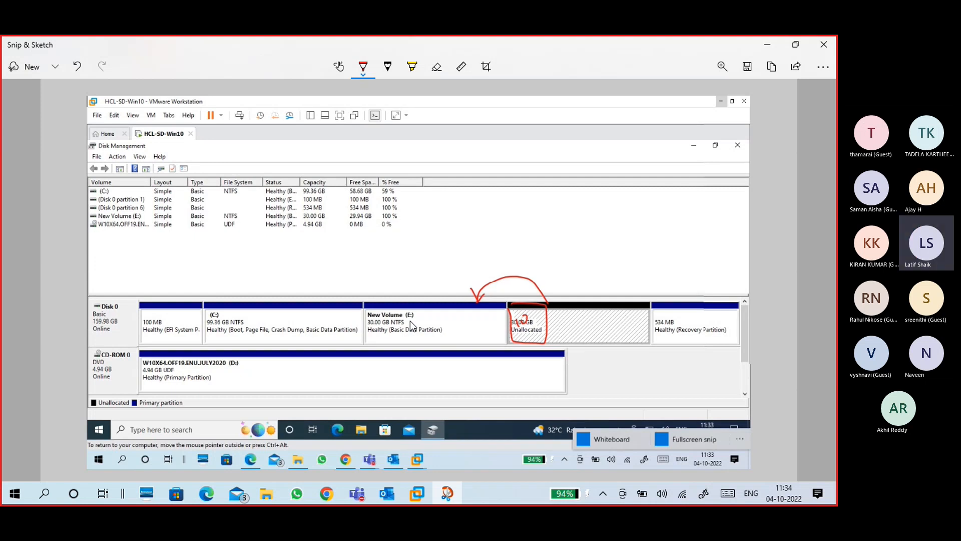
pyautogui.moveTo(531, 299)
pyautogui.mouseDown()
pyautogui.moveTo(372, 271)
pyautogui.moveTo(364, 278)
pyautogui.moveTo(389, 276)
pyautogui.mouseUp()
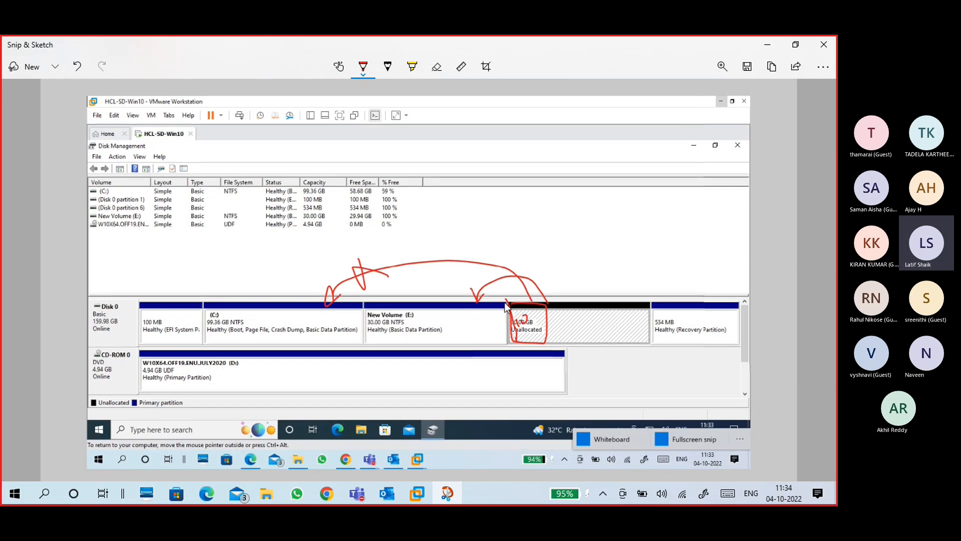
# Step: Draw arrows and boxes around the boundary between E: and the unallocated space, plus a crossed-out arrow from the recovery partition
pyautogui.moveTo(504, 302)
pyautogui.mouseDown()
pyautogui.moveTo(589, 322)
pyautogui.moveTo(526, 343)
pyautogui.moveTo(507, 342)
pyautogui.moveTo(533, 313)
pyautogui.moveTo(475, 321)
pyautogui.moveTo(500, 330)
pyautogui.mouseUp()
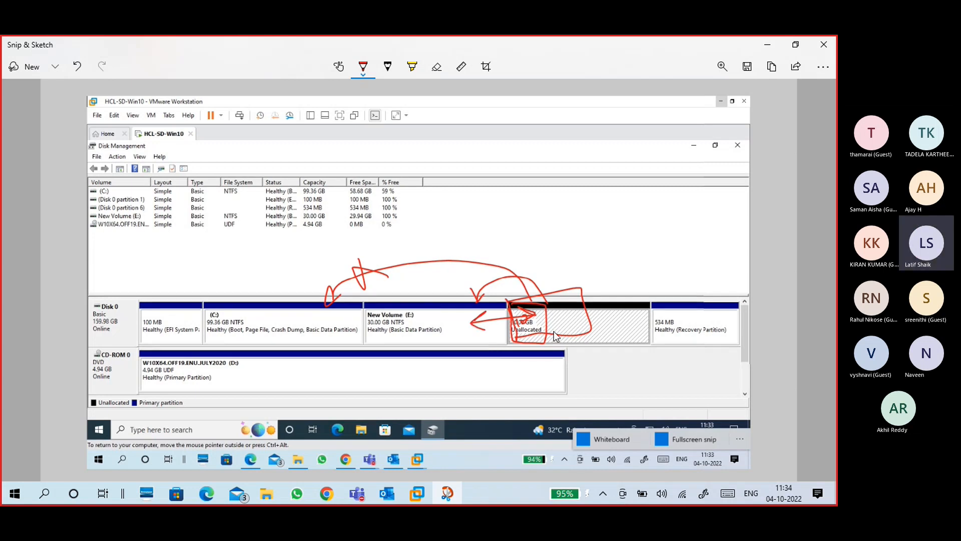
pyautogui.moveTo(487, 344)
pyautogui.mouseDown()
pyautogui.moveTo(541, 368)
pyautogui.moveTo(530, 352)
pyautogui.mouseUp()
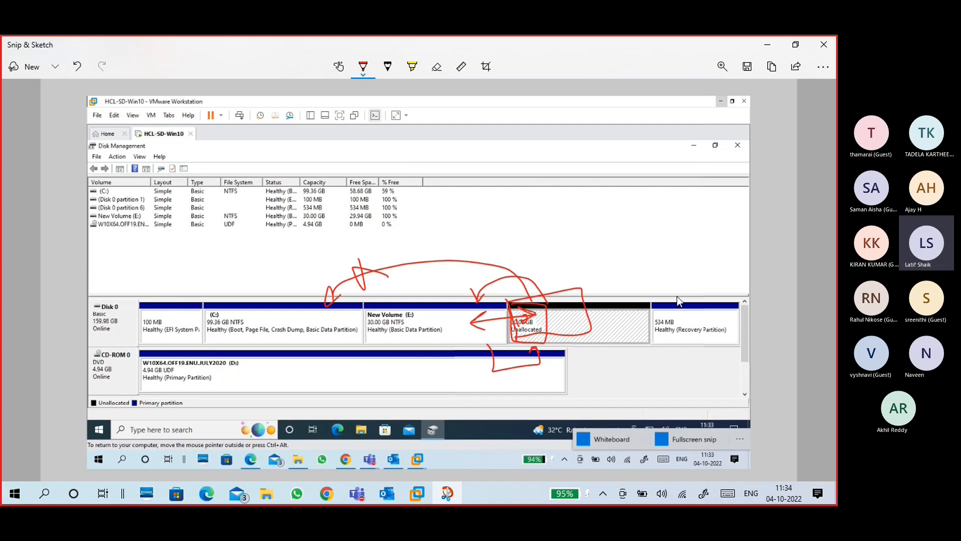
pyautogui.moveTo(677, 299)
pyautogui.mouseDown()
pyautogui.moveTo(624, 283)
pyautogui.moveTo(627, 302)
pyautogui.mouseUp()
pyautogui.moveTo(651, 264); pyautogui.dragTo(657, 279)
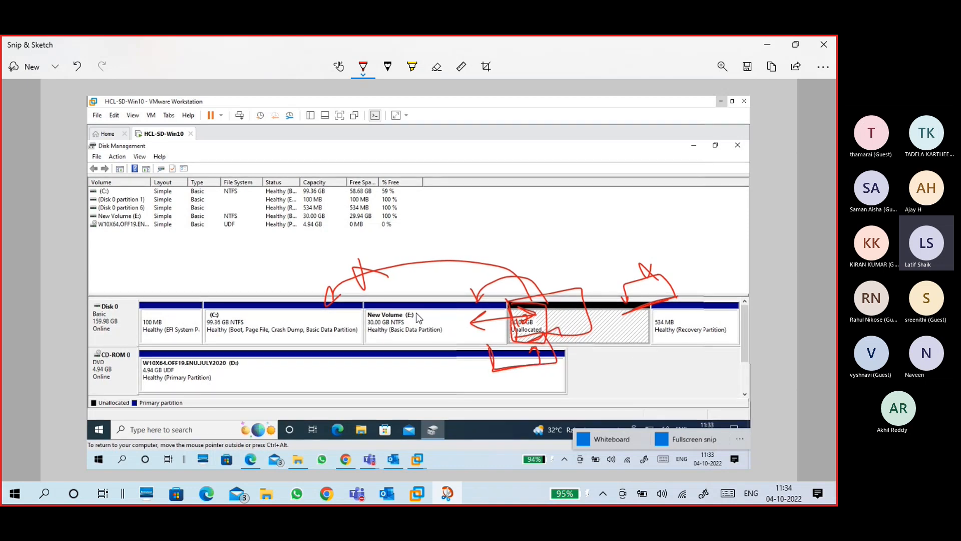
# Step: Tick New Volume (E:) and box the end of (C:), with arrows back into C: and across into E:
pyautogui.moveTo(419, 308)
pyautogui.mouseDown()
pyautogui.moveTo(422, 315)
pyautogui.moveTo(448, 293)
pyautogui.mouseUp()
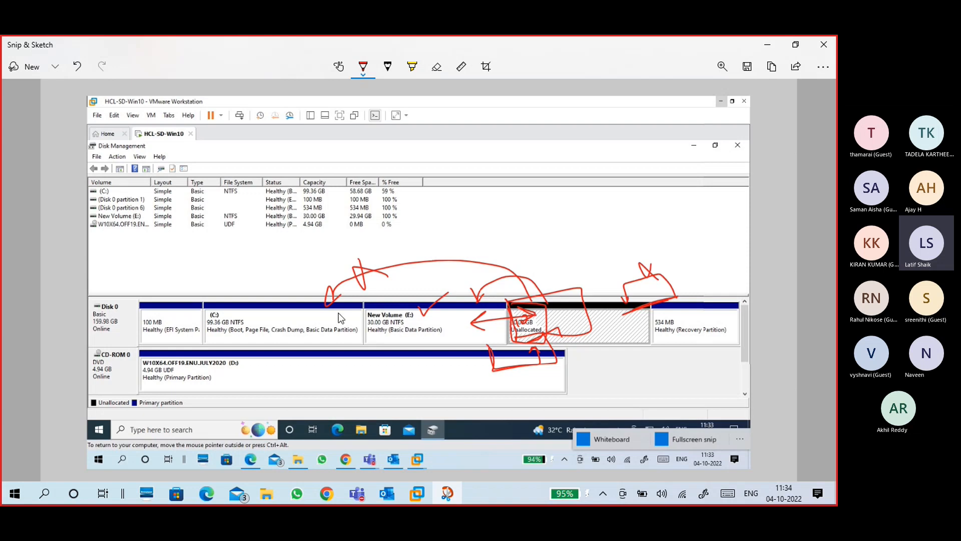
pyautogui.moveTo(306, 307)
pyautogui.mouseDown()
pyautogui.moveTo(311, 353)
pyautogui.moveTo(350, 295)
pyautogui.moveTo(270, 326)
pyautogui.moveTo(291, 333)
pyautogui.moveTo(392, 317)
pyautogui.moveTo(375, 334)
pyautogui.mouseUp()
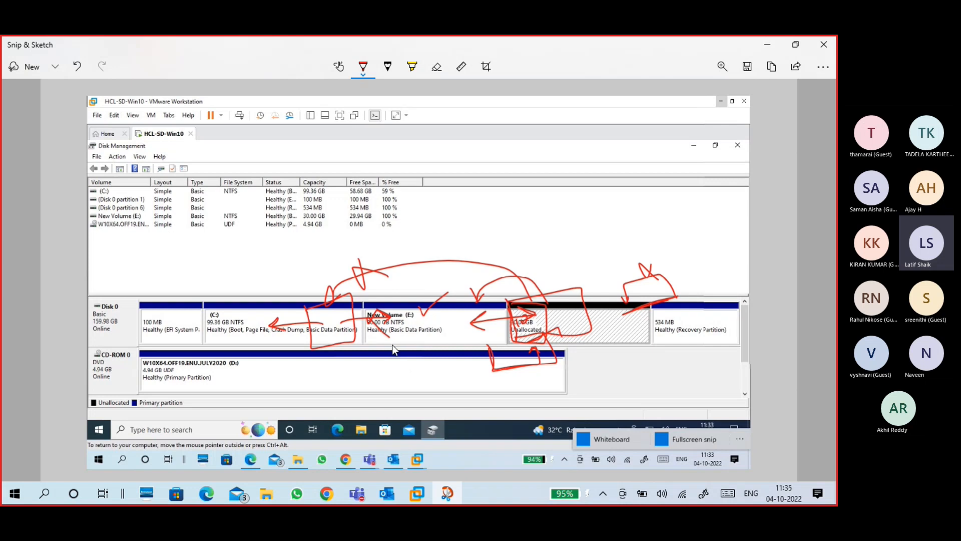
# Step: Undo all the red pen annotations on the snip
pyautogui.hotkey('ctrl', 'z')
pyautogui.hotkey('ctrl', 'z')
pyautogui.hotkey('ctrl', 'z')
pyautogui.hotkey('ctrl', 'z')
pyautogui.hotkey('ctrl', 'z')
pyautogui.hotkey('ctrl', 'z')
pyautogui.hotkey('ctrl', 'z')
pyautogui.hotkey('ctrl', 'z')
pyautogui.hotkey('ctrl', 'z')
pyautogui.hotkey('ctrl', 'z')
pyautogui.hotkey('ctrl', 'z')
pyautogui.hotkey('ctrl', 'z')
pyautogui.hotkey('ctrl', 'z')
pyautogui.hotkey('ctrl', 'z')
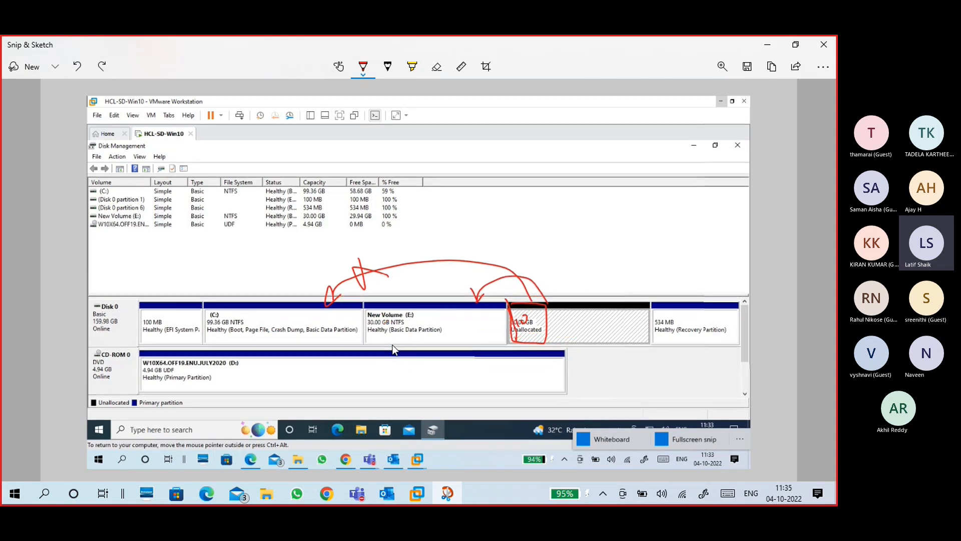
pyautogui.hotkey('ctrl', 'z')
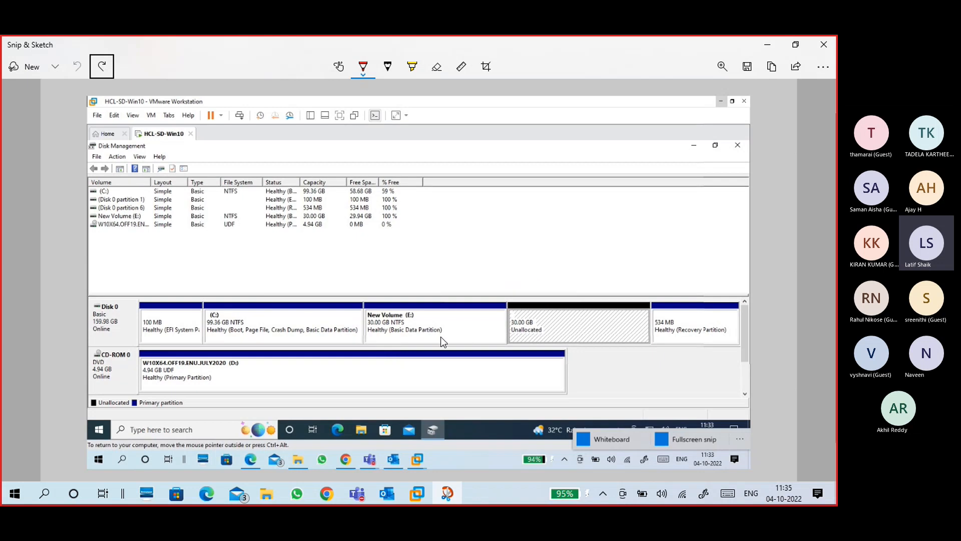
# Step: Draw arrows from the unallocated space to New Volume (E:) and to (C:), then undo the crossed-out arrow to C:
pyautogui.moveTo(535, 317)
pyautogui.mouseDown()
pyautogui.moveTo(469, 330)
pyautogui.moveTo(522, 324)
pyautogui.mouseUp()
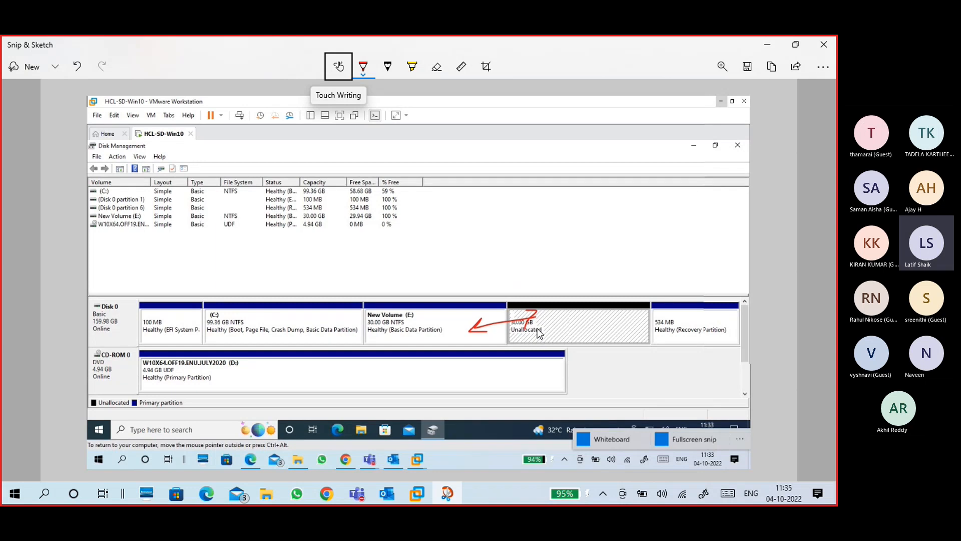
pyautogui.click(503, 312)
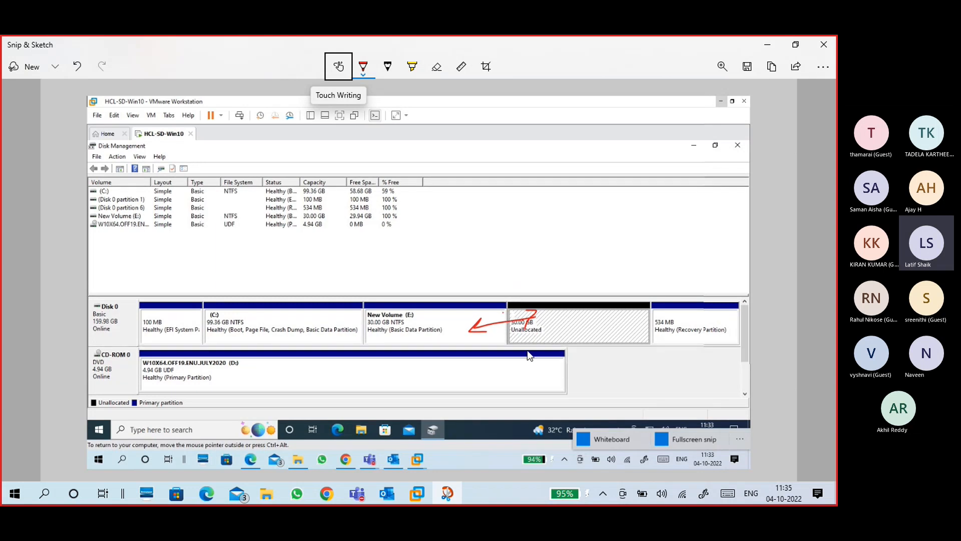
pyautogui.moveTo(535, 323)
pyautogui.mouseDown()
pyautogui.moveTo(444, 279)
pyautogui.moveTo(307, 310)
pyautogui.moveTo(323, 308)
pyautogui.mouseUp()
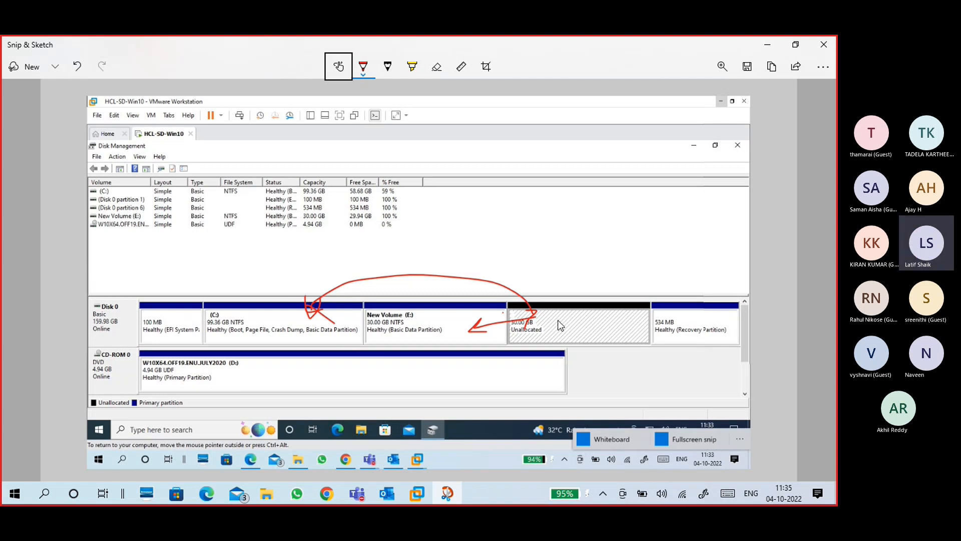
pyautogui.hotkey('ctrl', 'z')
pyautogui.hotkey('ctrl', 'z')
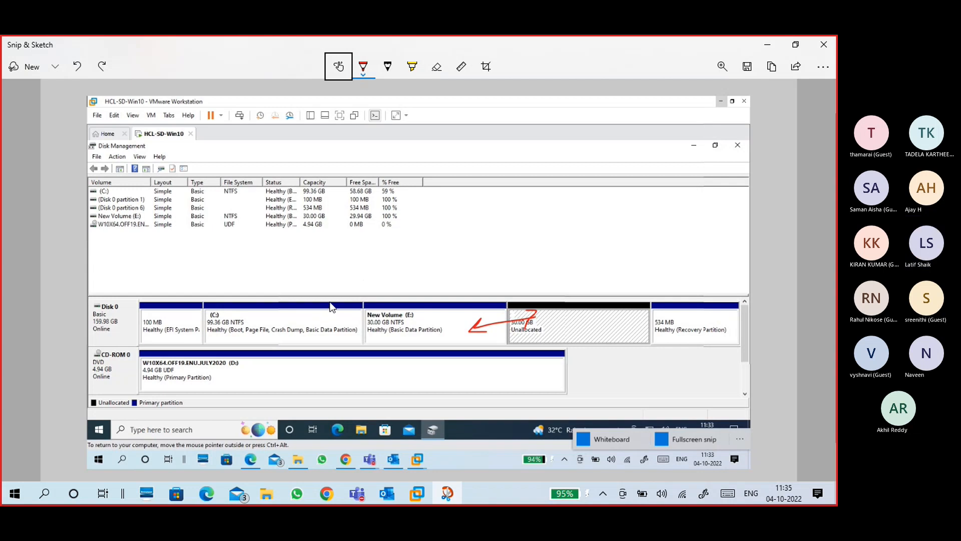
# Step: Box the end of (C:), with a crossed-out arrow into New Volume (E:) and a ticked arrow back into C:
pyautogui.moveTo(329, 302)
pyautogui.mouseDown()
pyautogui.moveTo(326, 353)
pyautogui.moveTo(357, 323)
pyautogui.moveTo(350, 337)
pyautogui.moveTo(408, 332)
pyautogui.moveTo(416, 313)
pyautogui.moveTo(427, 337)
pyautogui.mouseUp()
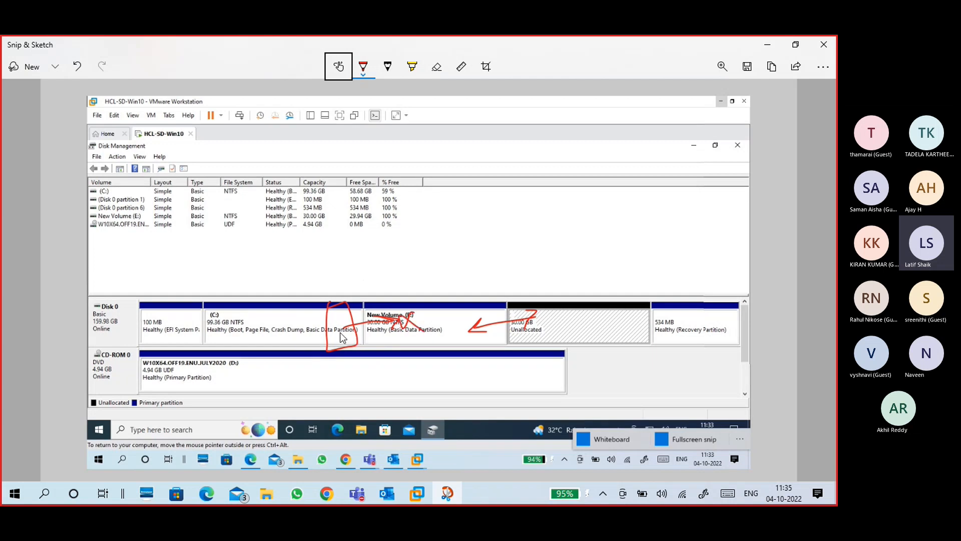
pyautogui.moveTo(307, 328)
pyautogui.mouseDown()
pyautogui.moveTo(303, 336)
pyautogui.moveTo(316, 307)
pyautogui.mouseUp()
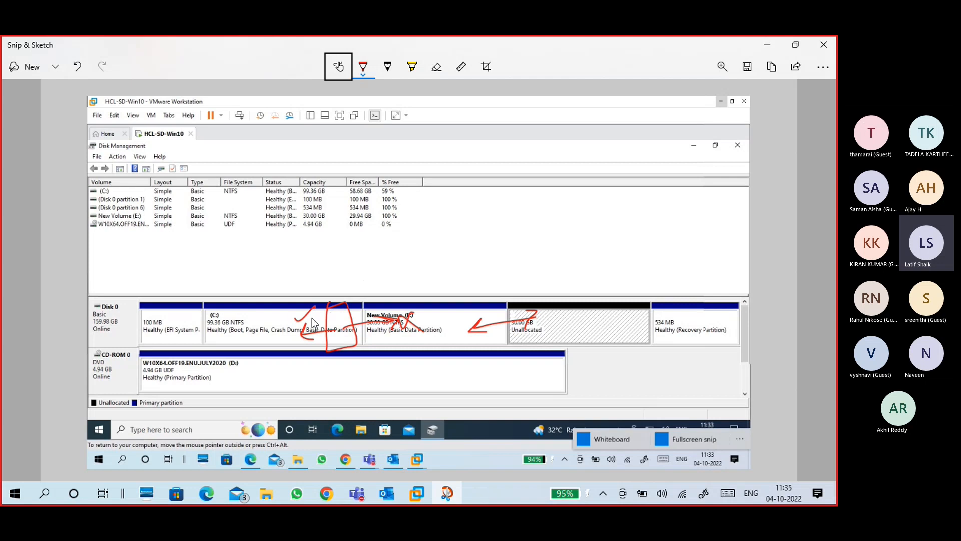
pyautogui.moveTo(331, 303); pyautogui.dragTo(333, 350)
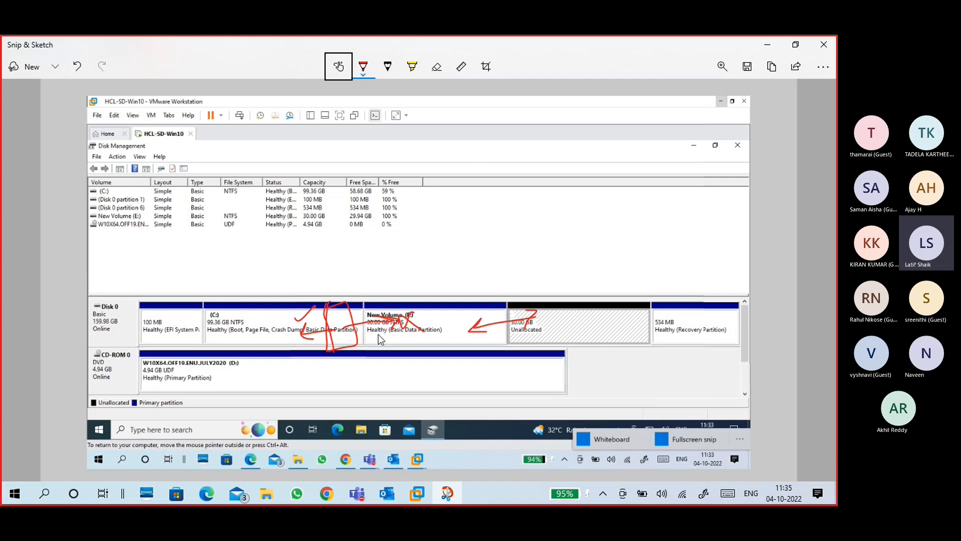
# Step: Clear the boxes, arrows and ticks over (C:), E: and the unallocated space by undoing every stroke
pyautogui.hotkey('ctrl', 'z')
pyautogui.hotkey('ctrl', 'z')
pyautogui.hotkey('ctrl', 'z')
pyautogui.hotkey('ctrl', 'z')
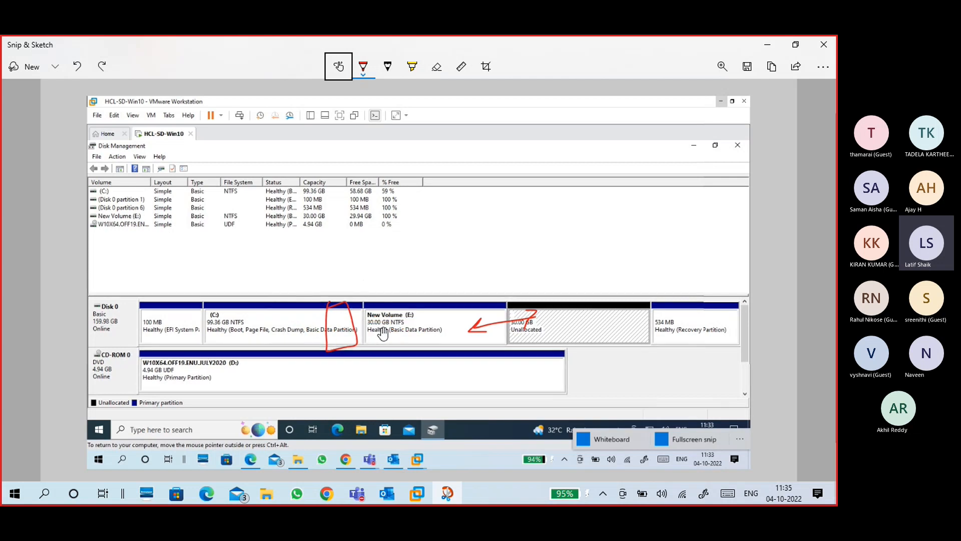
pyautogui.hotkey('ctrl', 'z')
pyautogui.hotkey('ctrl', 'z')
pyautogui.hotkey('ctrl', 'z')
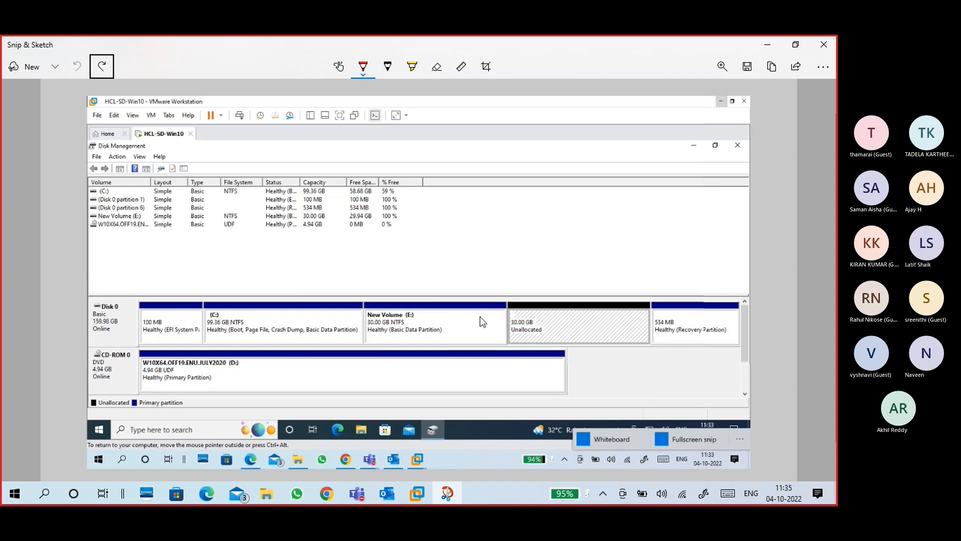
# Step: Draw arrows from New Volume (E:) into the unallocated space and into (C:), crossing out the latter, then undo all the strokes
pyautogui.moveTo(482, 328)
pyautogui.mouseDown()
pyautogui.moveTo(529, 325)
pyautogui.moveTo(518, 315)
pyautogui.moveTo(526, 333)
pyautogui.moveTo(546, 338)
pyautogui.mouseUp()
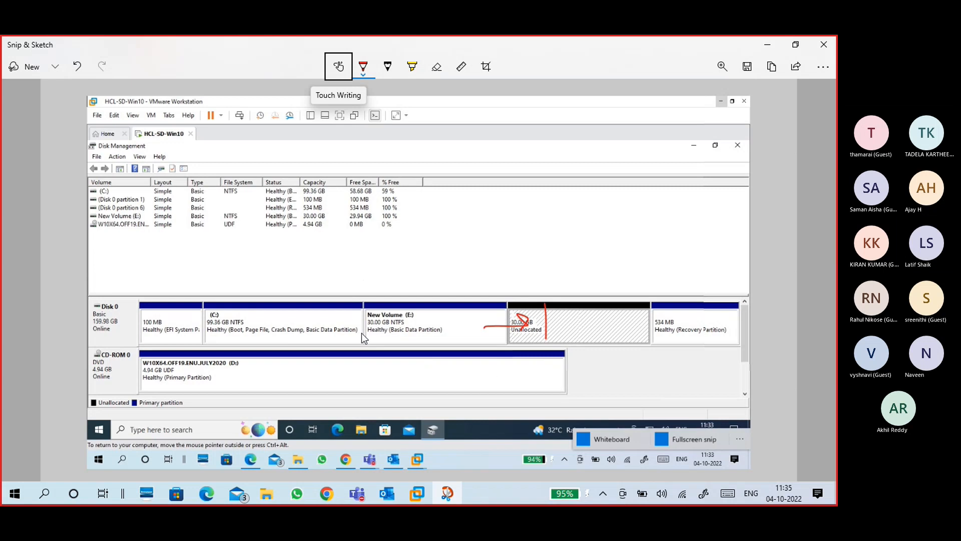
pyautogui.moveTo(366, 320)
pyautogui.mouseDown()
pyautogui.moveTo(343, 331)
pyautogui.moveTo(331, 325)
pyautogui.mouseUp()
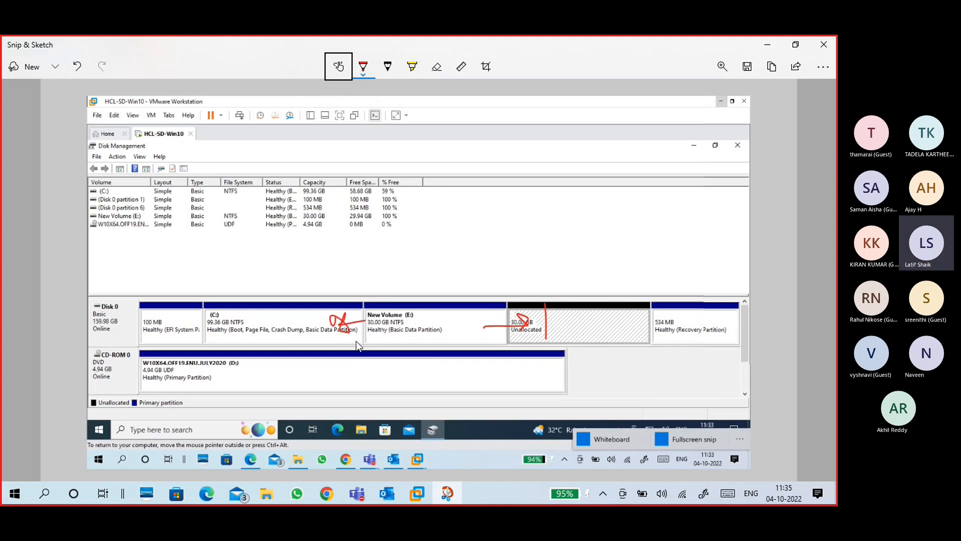
pyautogui.hotkey('ctrl', 'z')
pyautogui.hotkey('ctrl', 'z')
pyautogui.hotkey('ctrl', 'z')
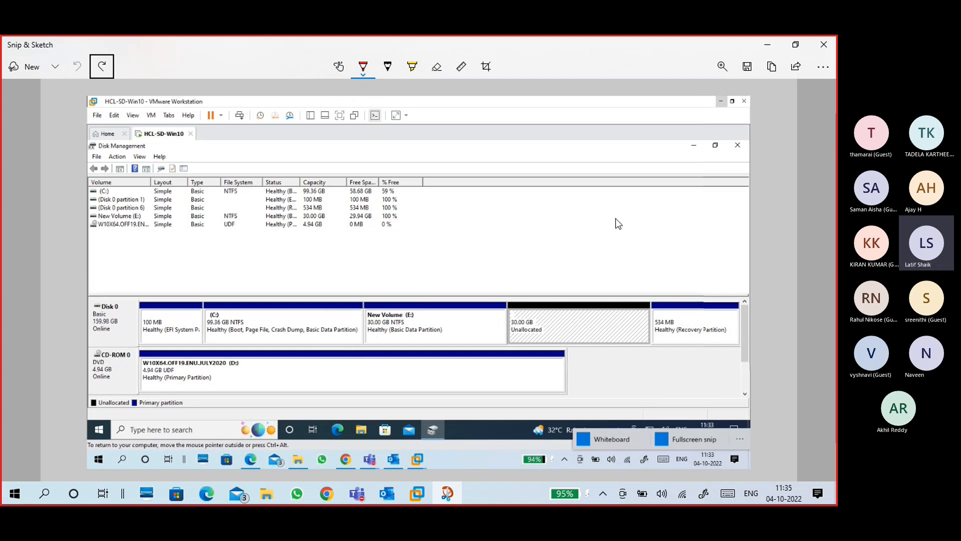
# Step: Switch to Disk Management in the virtual machine and open the Extend Volume Wizard's disk selection for New Volume (E:)
pyautogui.click(768, 45)
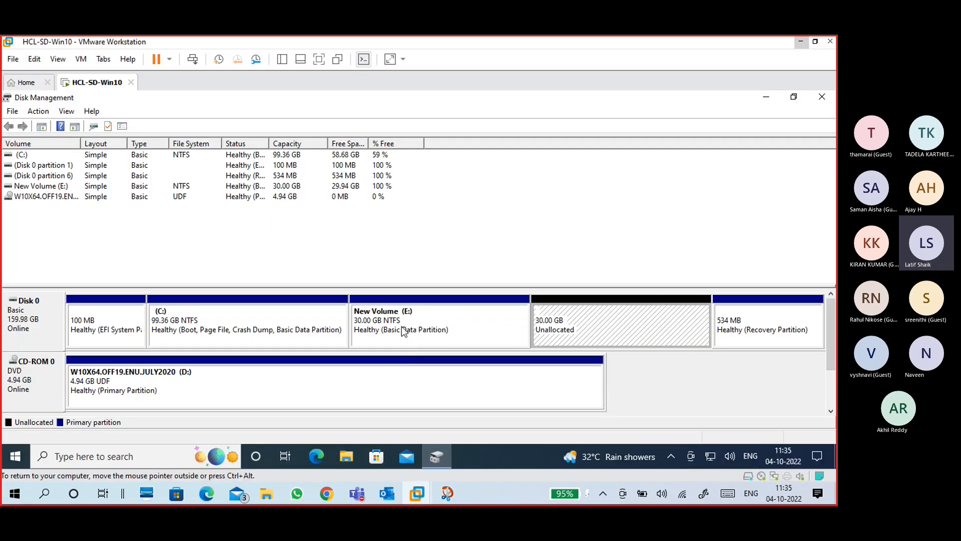
pyautogui.click(446, 322)
pyautogui.click(554, 327)
pyautogui.click(474, 323)
pyautogui.rightClick(473, 312)
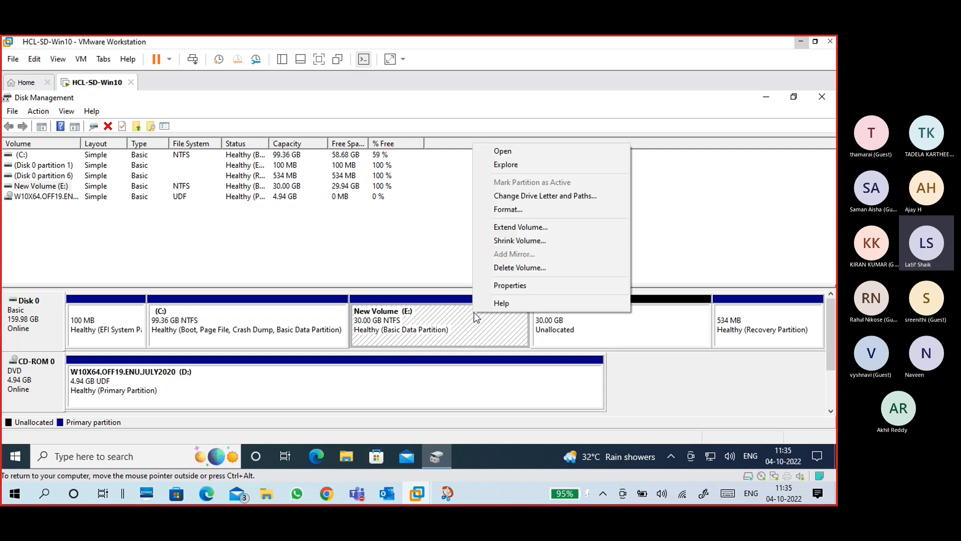
pyautogui.click(495, 229)
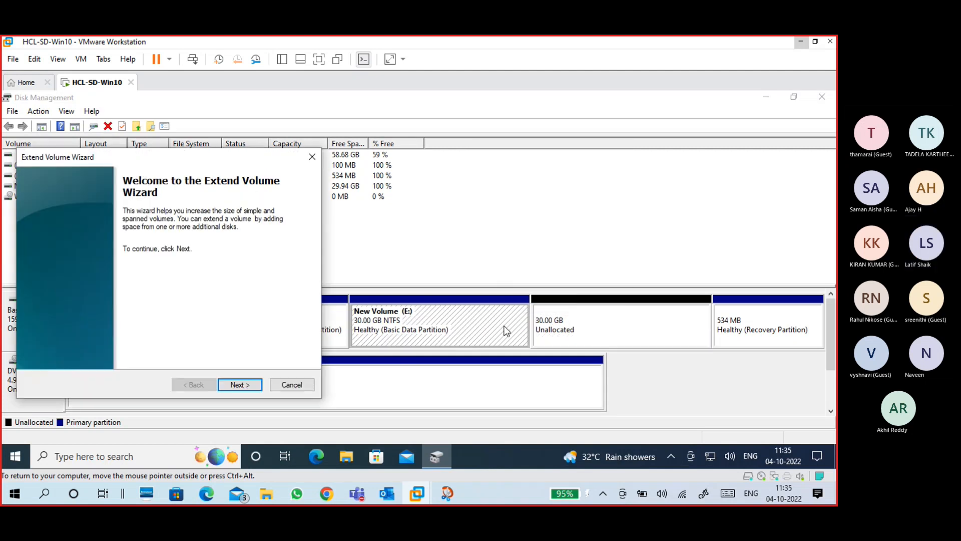
pyautogui.click(239, 385)
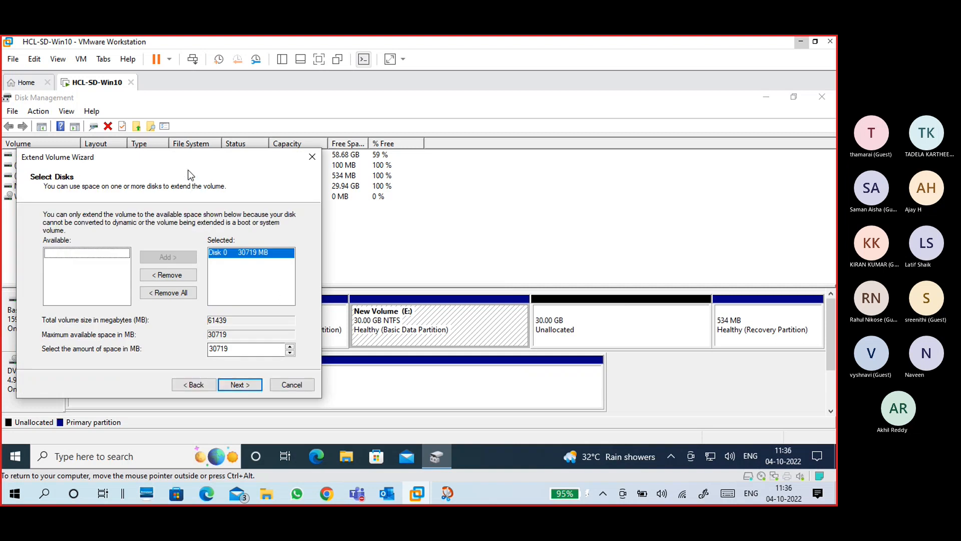
# Step: Extend New Volume (E:) by 10240 MB from Disk 0 and compare it with the remaining unallocated space
pyautogui.moveTo(186, 161); pyautogui.dragTo(404, 115)
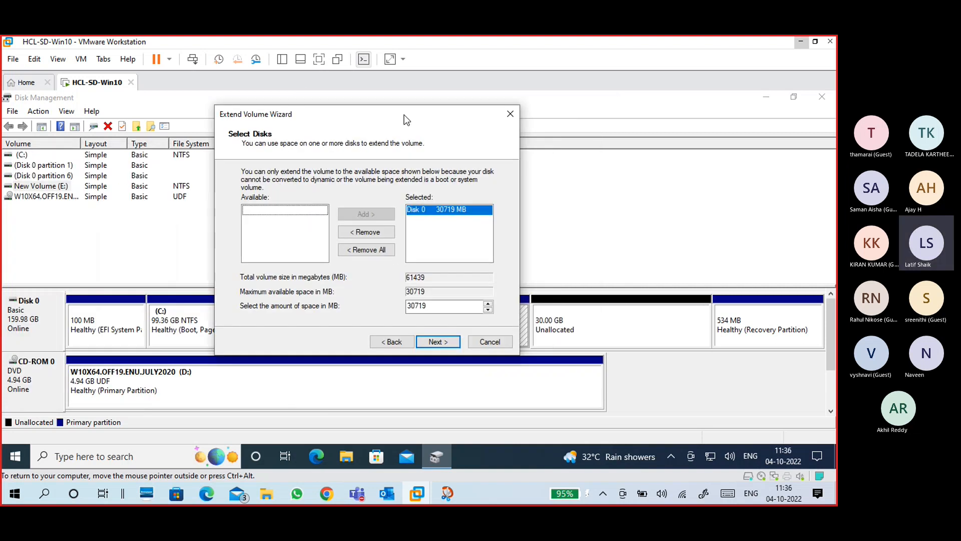
pyautogui.click(446, 213)
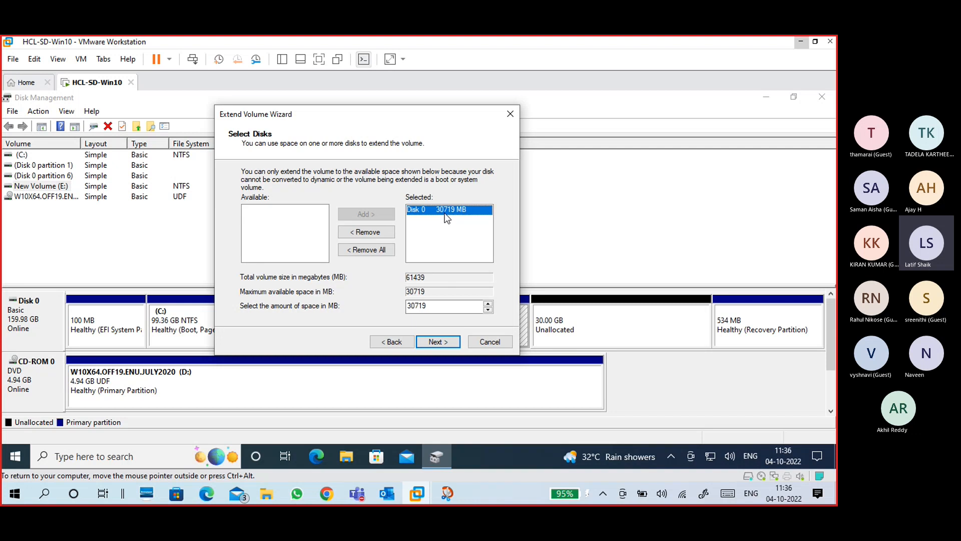
pyautogui.doubleClick(426, 306)
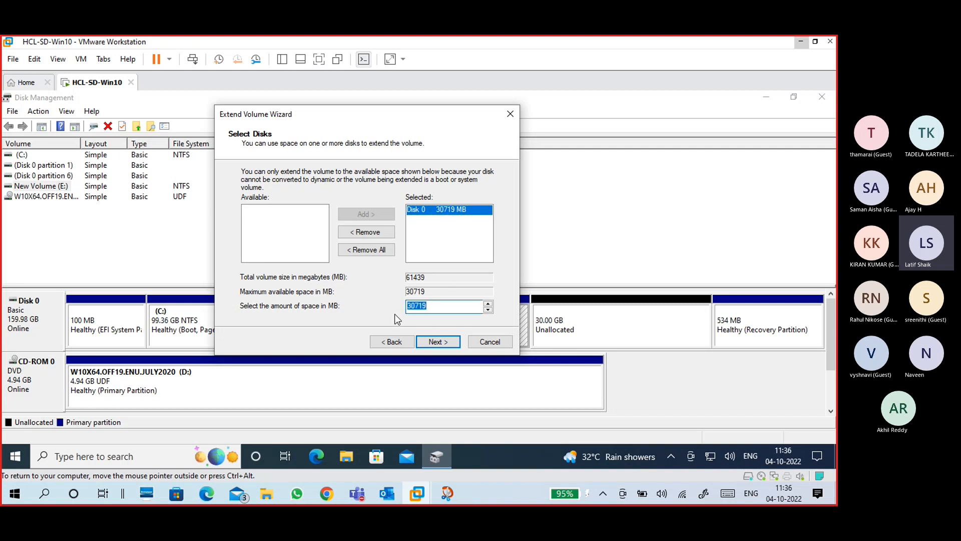
pyautogui.write('1024')
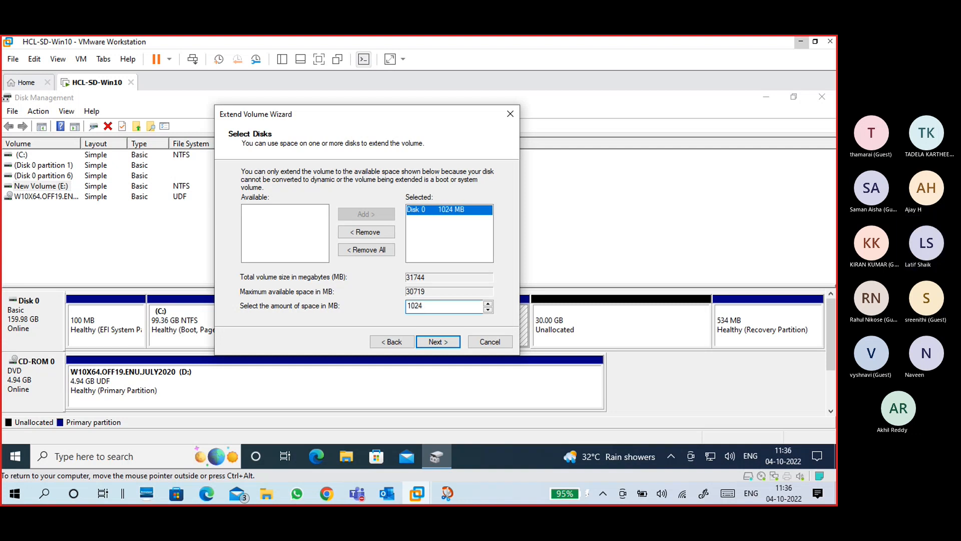
pyautogui.write('0')
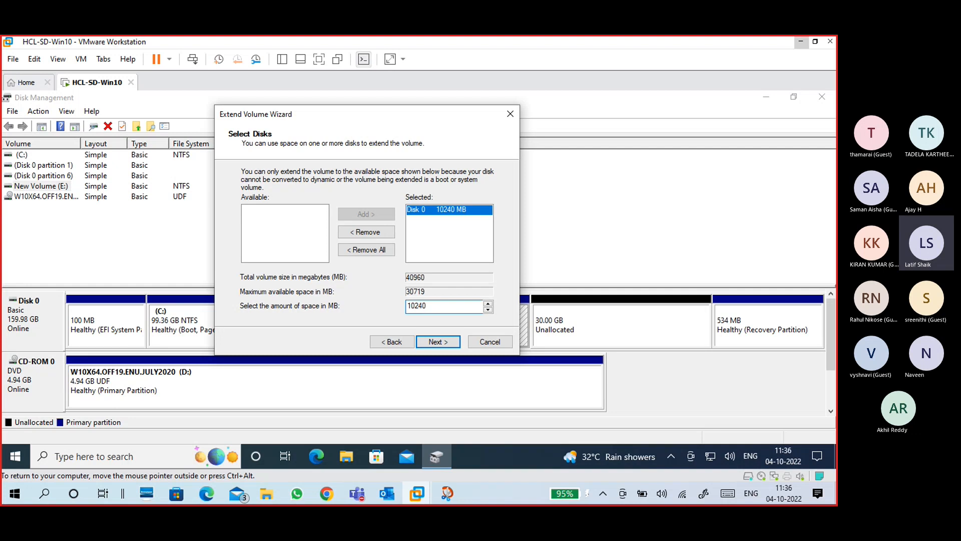
pyautogui.click(434, 340)
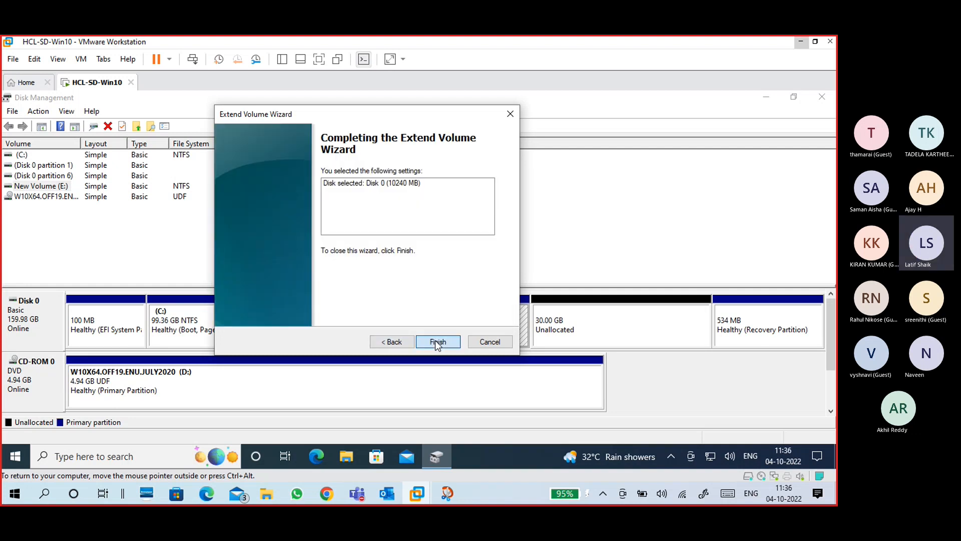
pyautogui.click(434, 341)
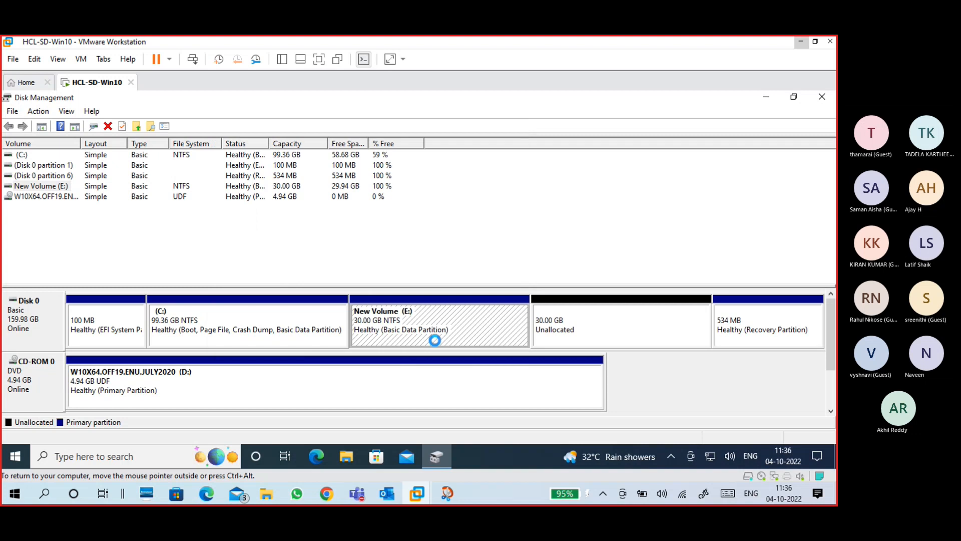
pyautogui.click(360, 324)
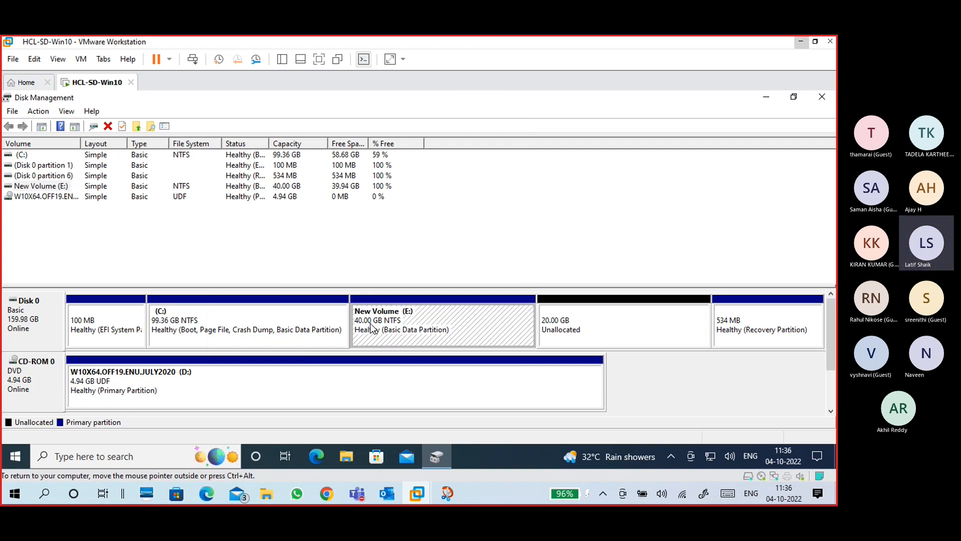
pyautogui.click(578, 324)
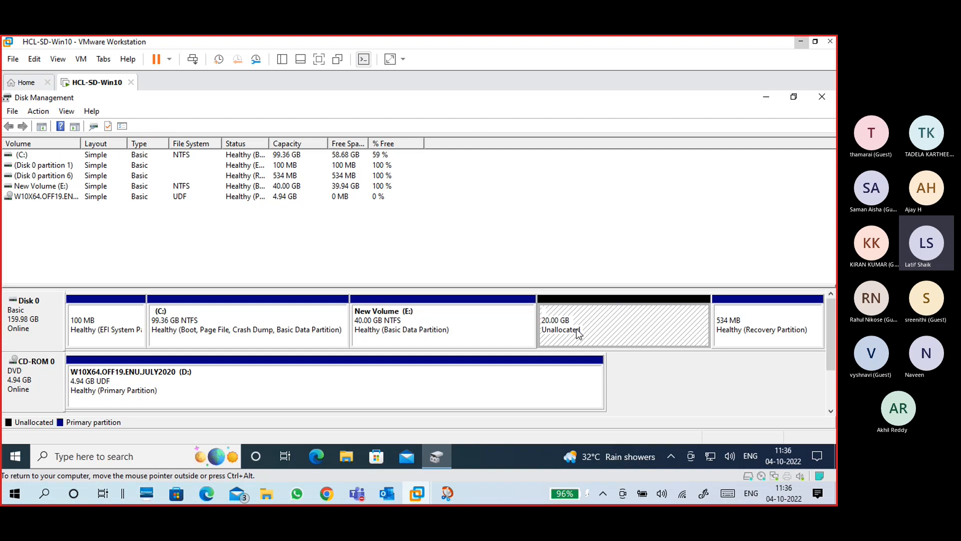
pyautogui.click(415, 335)
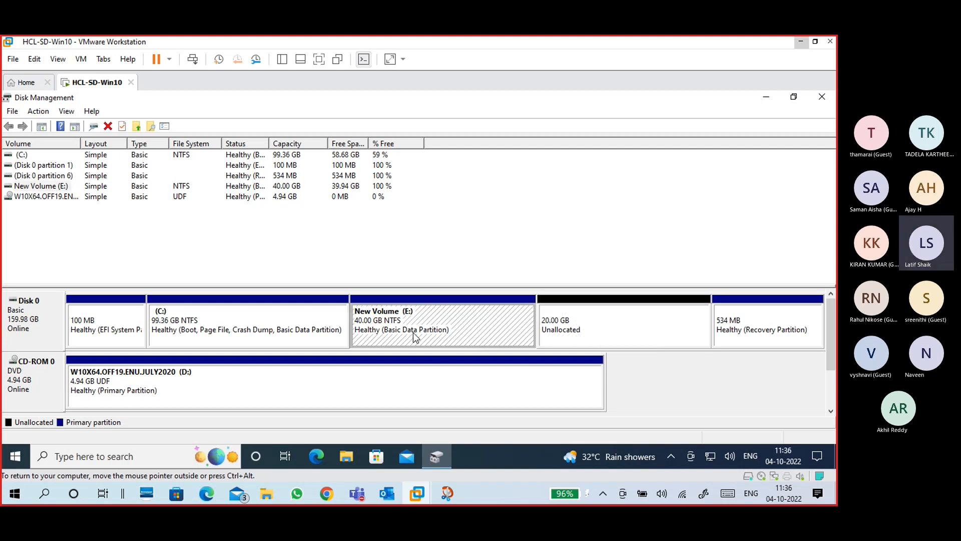
pyautogui.click(563, 333)
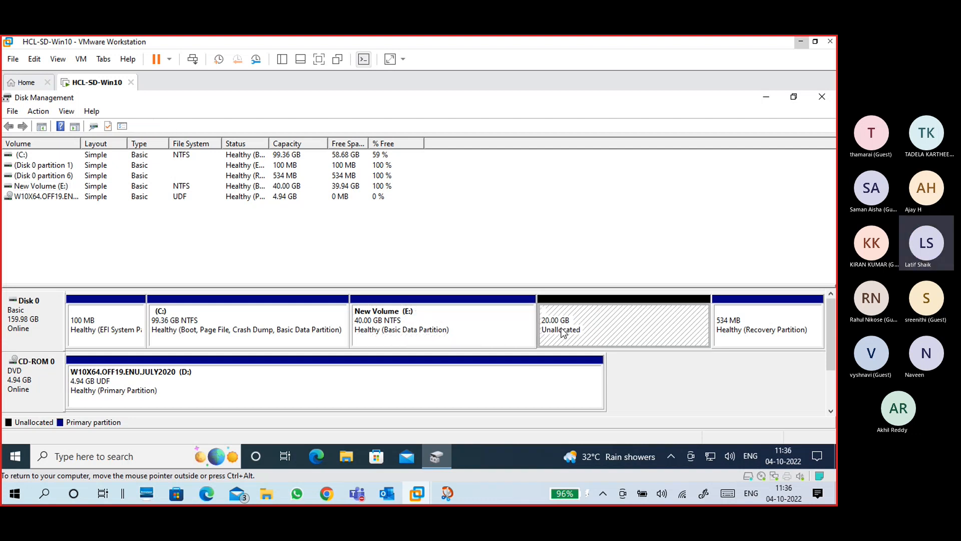
# Step: Switch to Snip & Sketch and handwrite 40 in red over New Volume (E:) and 20 over the unallocated space
pyautogui.click(445, 495)
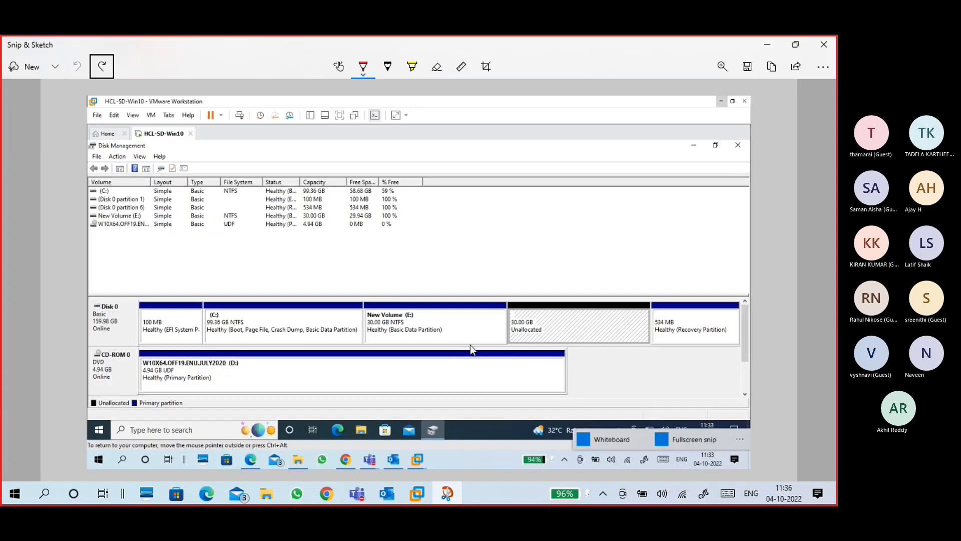
pyautogui.click(563, 314)
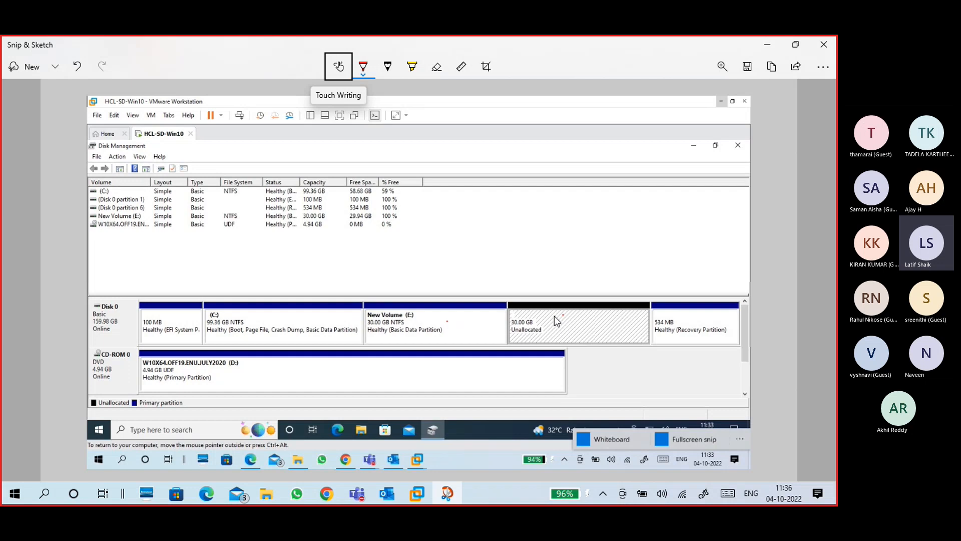
pyautogui.moveTo(369, 319); pyautogui.dragTo(374, 329)
pyautogui.moveTo(373, 322); pyautogui.dragTo(372, 339)
pyautogui.moveTo(379, 321)
pyautogui.mouseDown()
pyautogui.moveTo(380, 332)
pyautogui.moveTo(380, 322)
pyautogui.mouseUp()
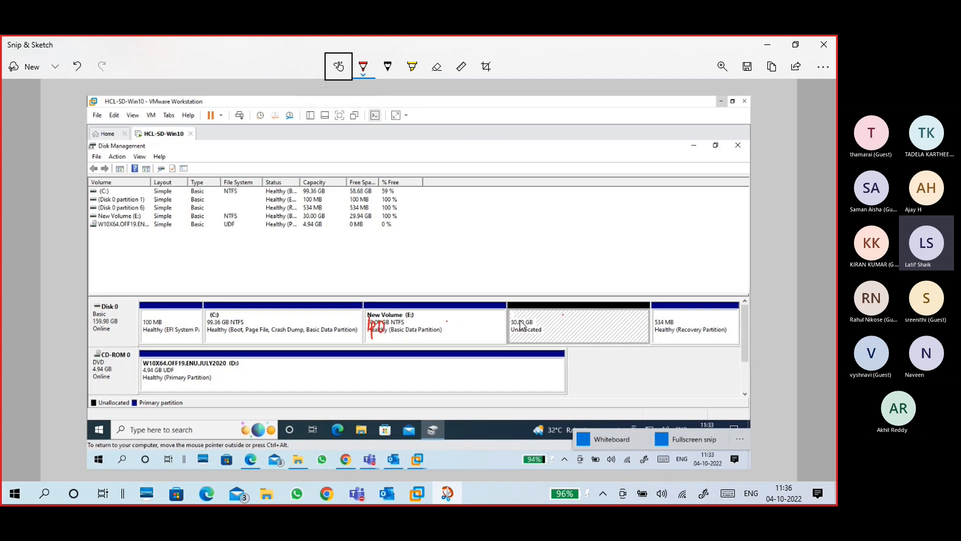
pyautogui.moveTo(521, 324); pyautogui.dragTo(523, 333)
pyautogui.moveTo(531, 322); pyautogui.dragTo(531, 322)
# Step: Return to the HCL-SD-Win10 virtual machine and extend New Volume (E:) with all of the remaining unallocated space
pyautogui.moveTo(417, 493)
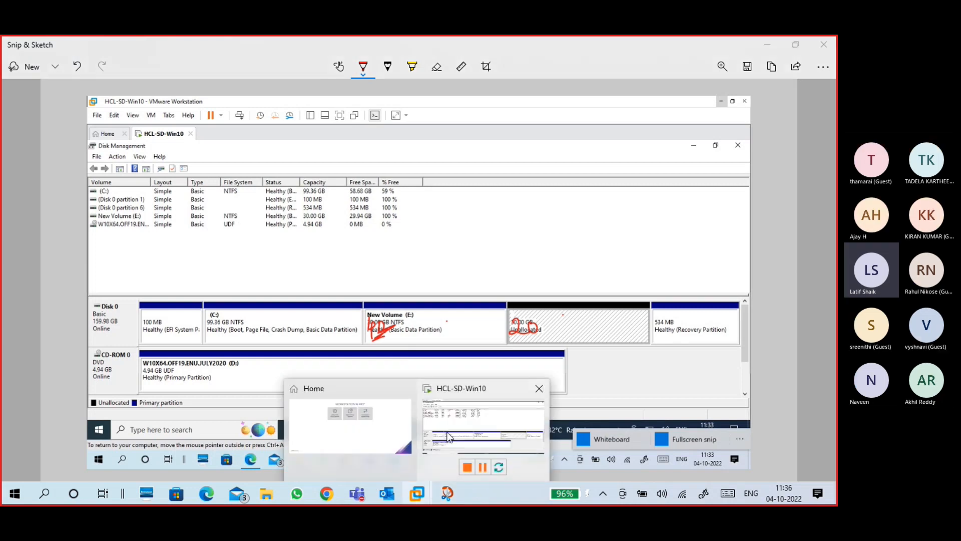
pyautogui.click(447, 437)
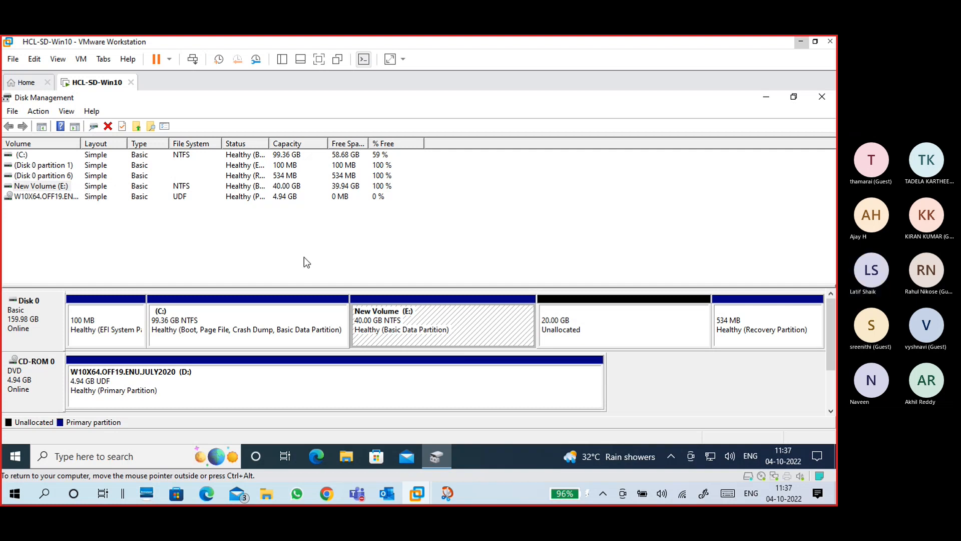
pyautogui.click(58, 188)
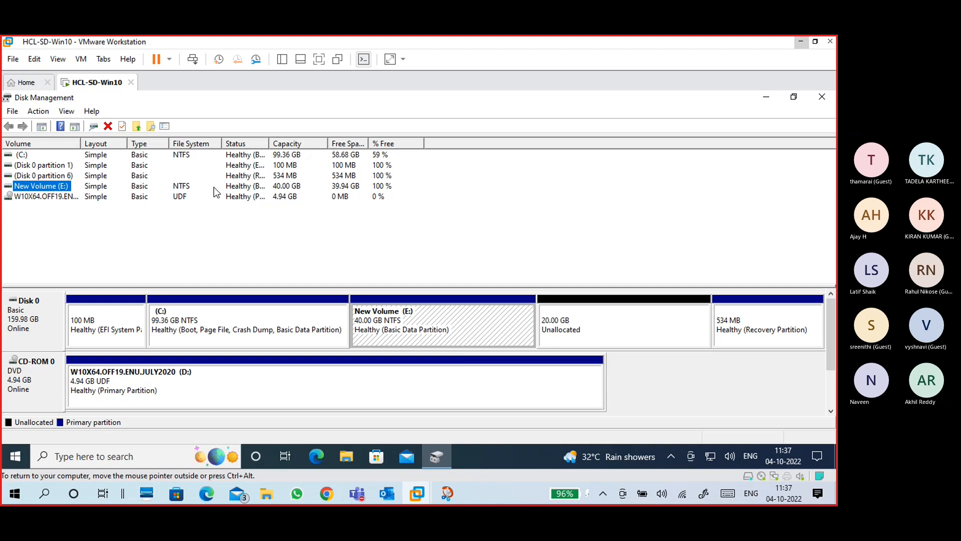
pyautogui.click(283, 195)
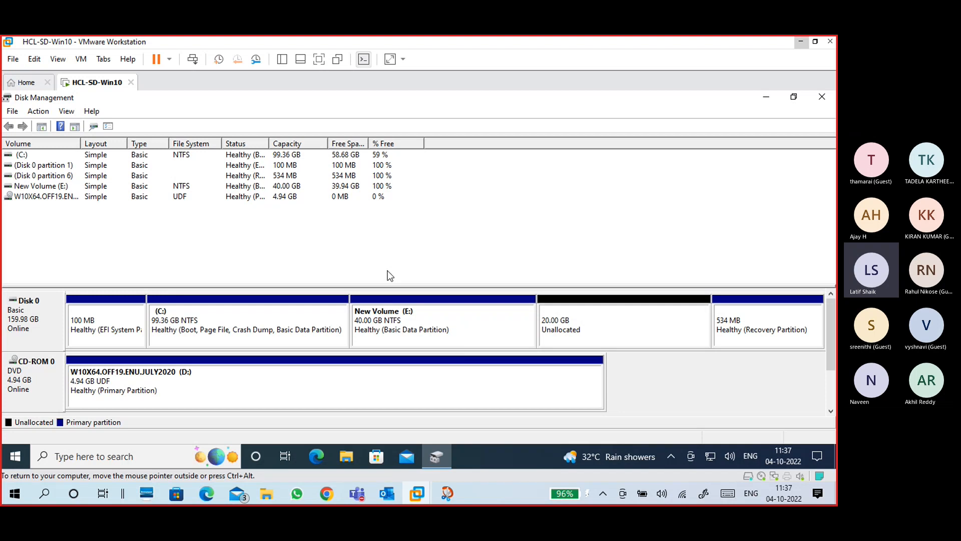
pyautogui.rightClick(469, 325)
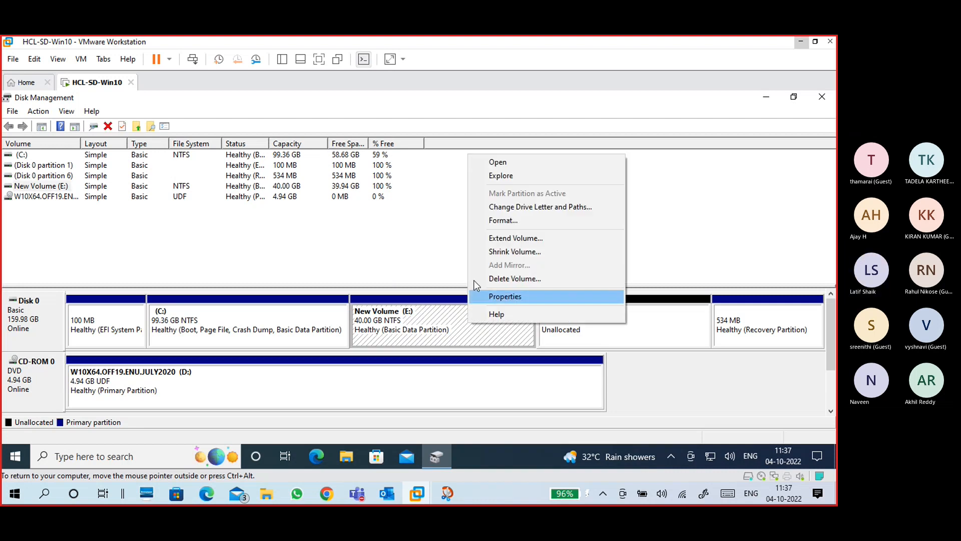
pyautogui.click(482, 238)
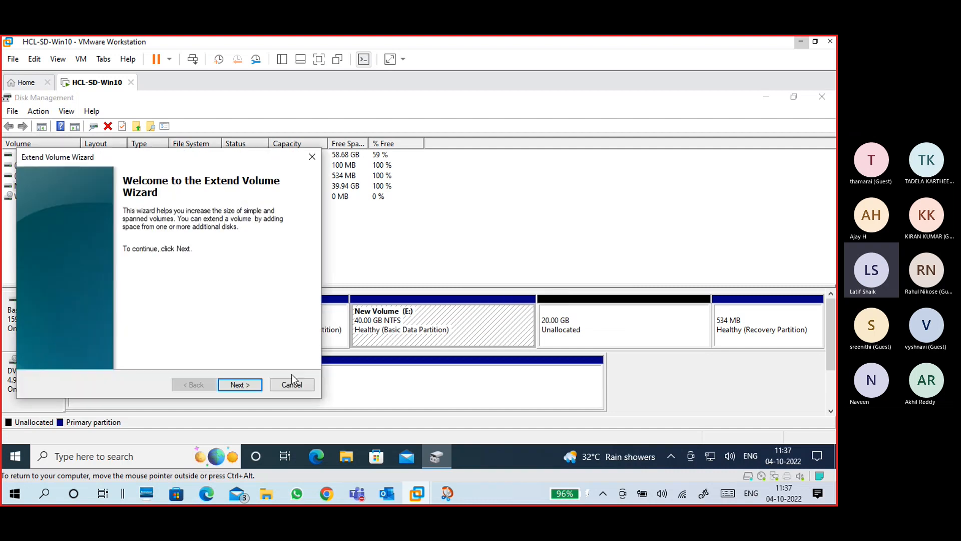
pyautogui.click(237, 383)
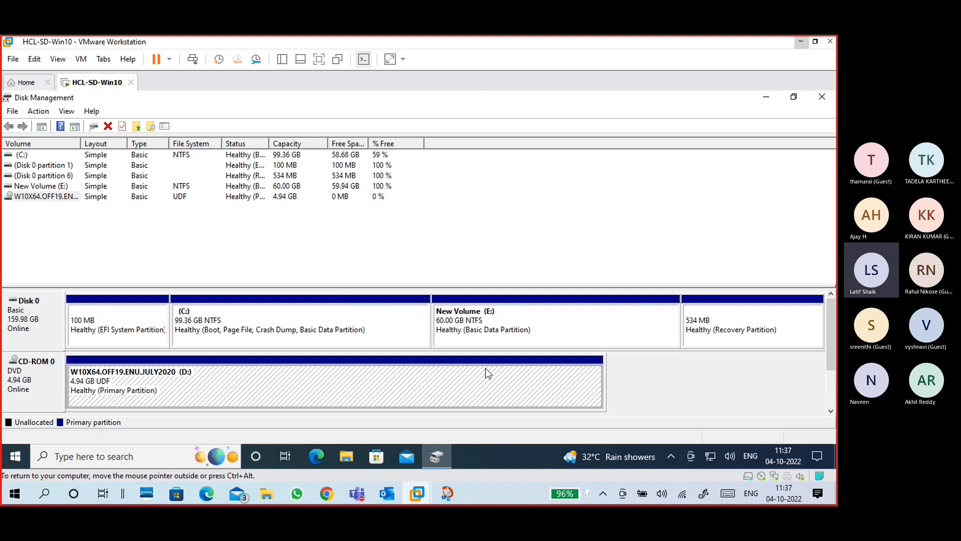
# Step: Switch to Snip & Sketch, capture a new rectangular snip of the Disk Management window and maximize the snip
pyautogui.click(447, 493)
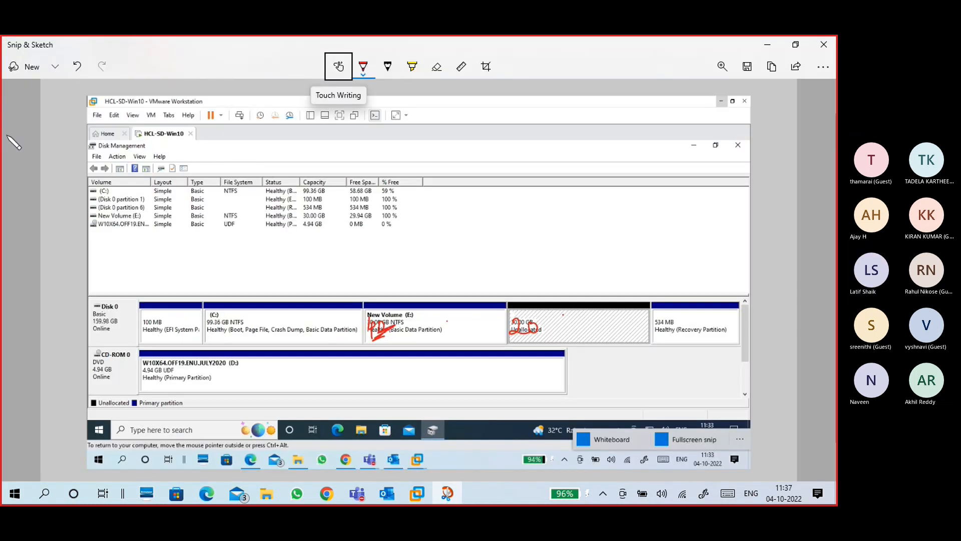
pyautogui.click(53, 68)
pyautogui.click(25, 93)
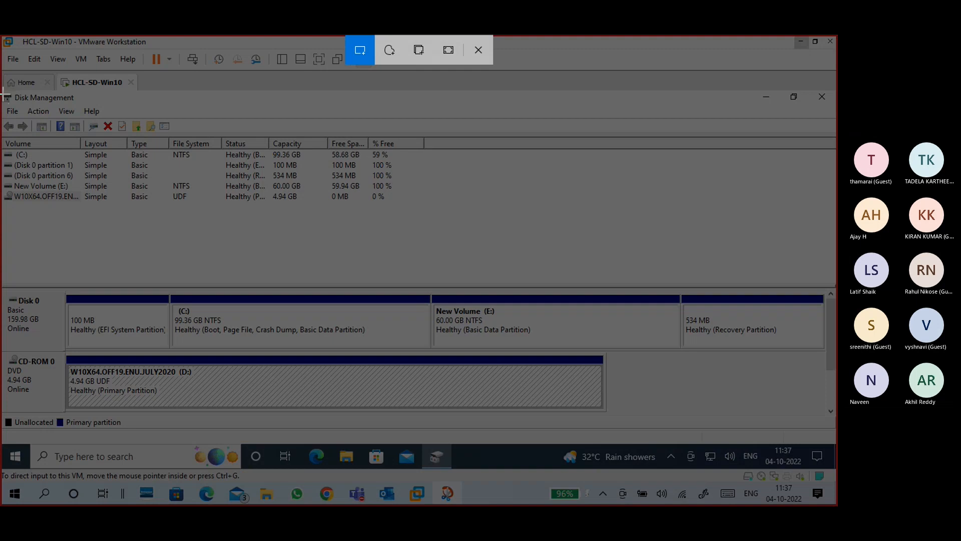
pyautogui.moveTo(2, 92); pyautogui.dragTo(833, 471)
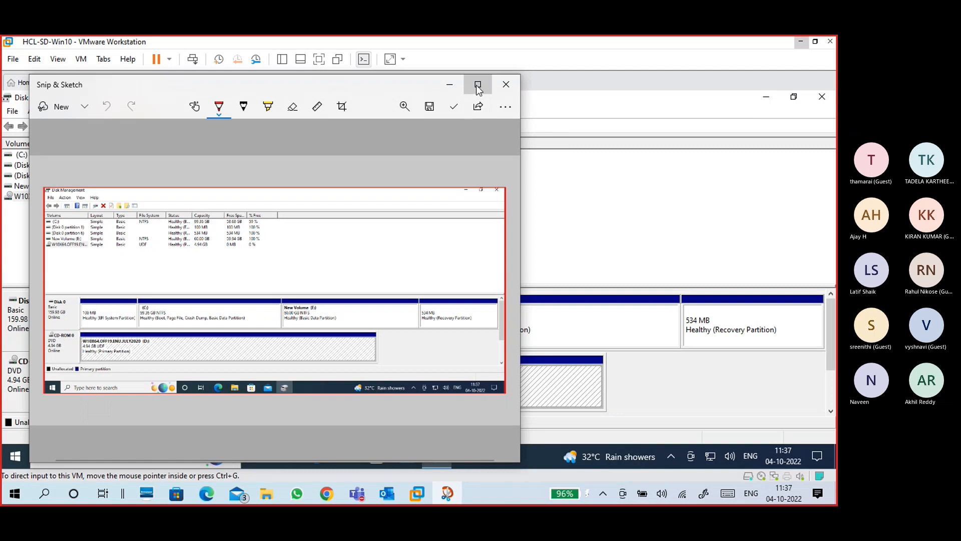
pyautogui.click(471, 86)
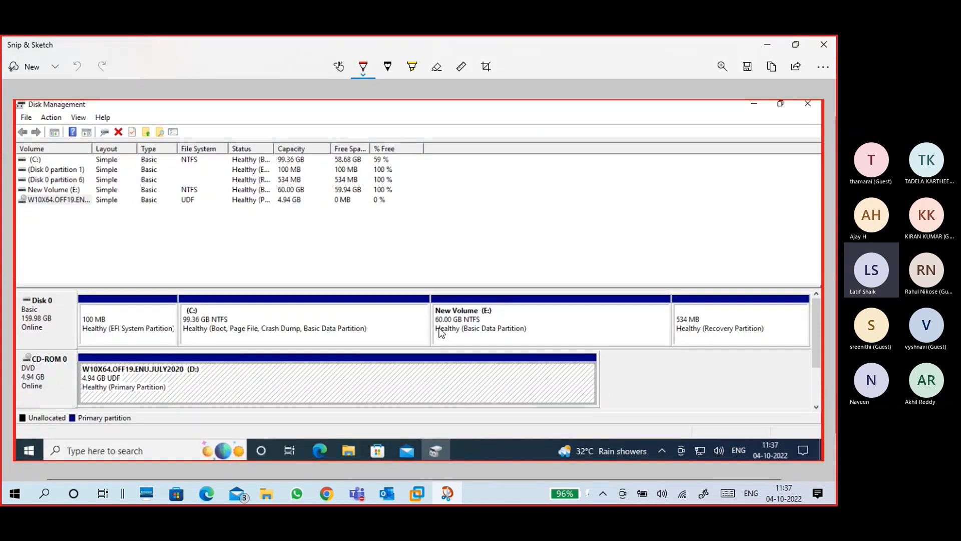
# Step: Underline the capacity of New Volume (E:) in red and handwrite 100 over the C: partition and 60 over New Volume (E:)
pyautogui.moveTo(438, 330); pyautogui.dragTo(453, 323)
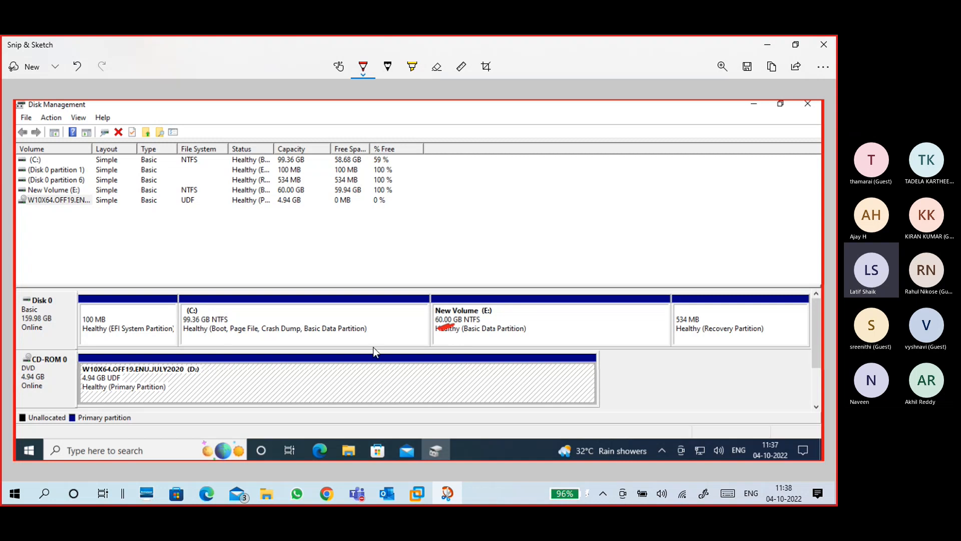
pyautogui.moveTo(207, 299)
pyautogui.mouseDown()
pyautogui.moveTo(210, 313)
pyautogui.moveTo(230, 306)
pyautogui.mouseUp()
pyautogui.moveTo(506, 303)
pyautogui.mouseDown()
pyautogui.moveTo(510, 316)
pyautogui.moveTo(523, 308)
pyautogui.mouseUp()
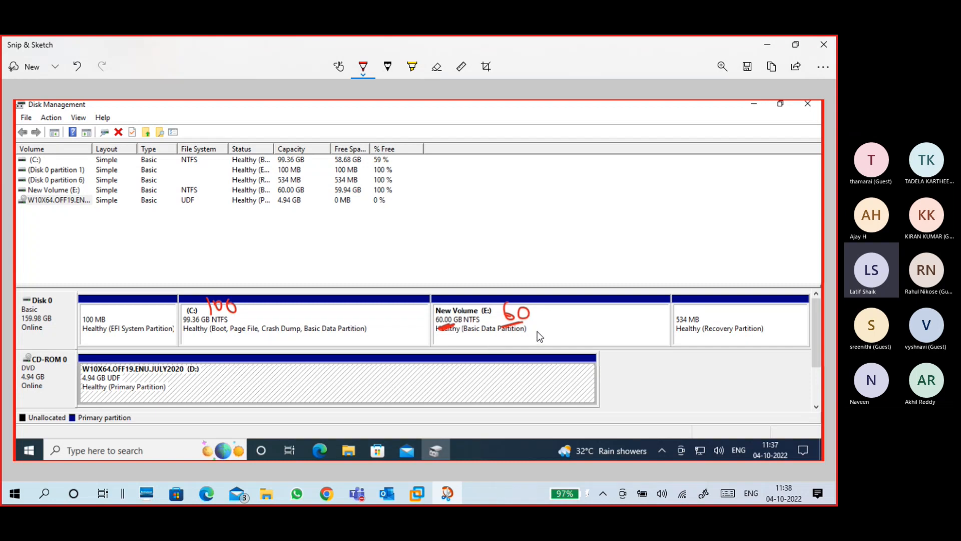
# Step: Draw a red dividing line through New Volume (E:) and write underlined 40 and 20 above its two parts
pyautogui.moveTo(526, 271); pyautogui.dragTo(530, 355)
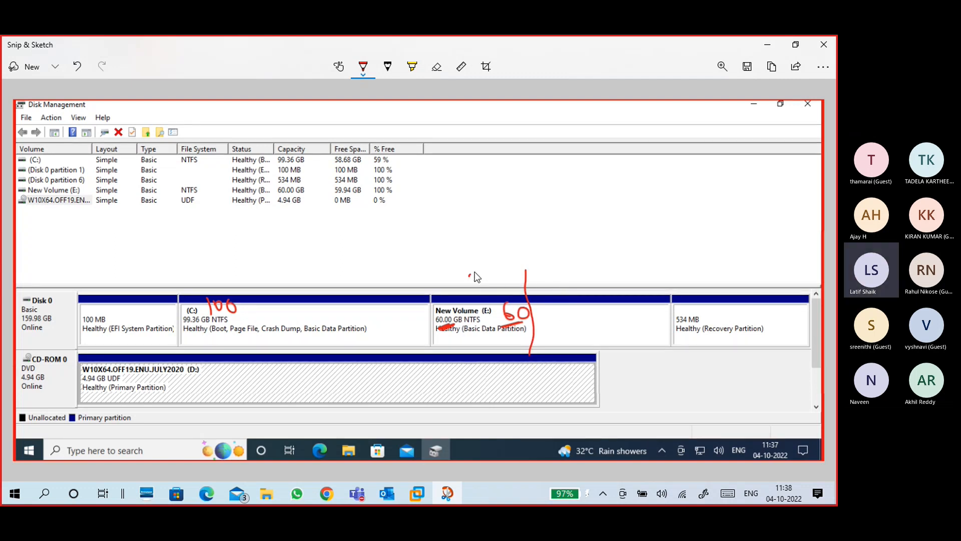
pyautogui.moveTo(476, 276); pyautogui.dragTo(481, 289)
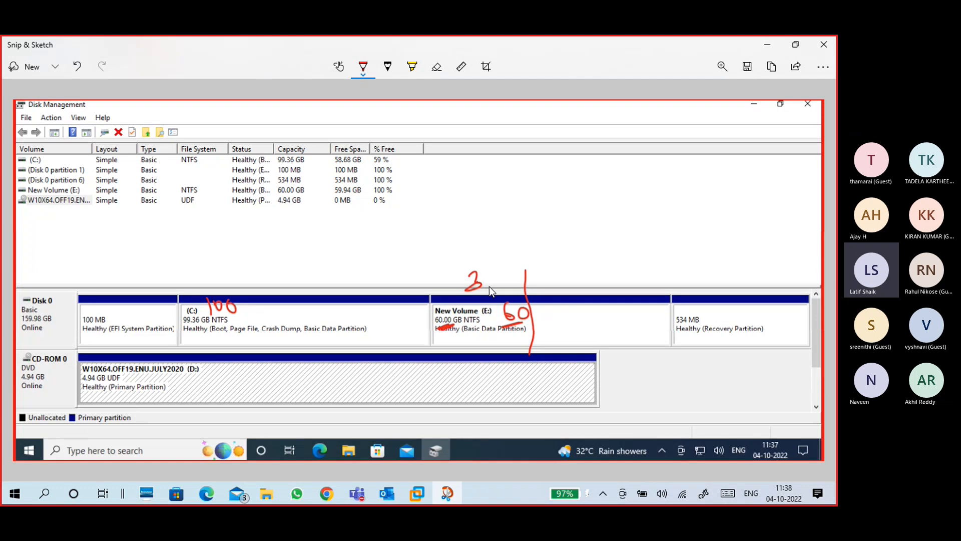
pyautogui.hotkey('ctrl', 'z')
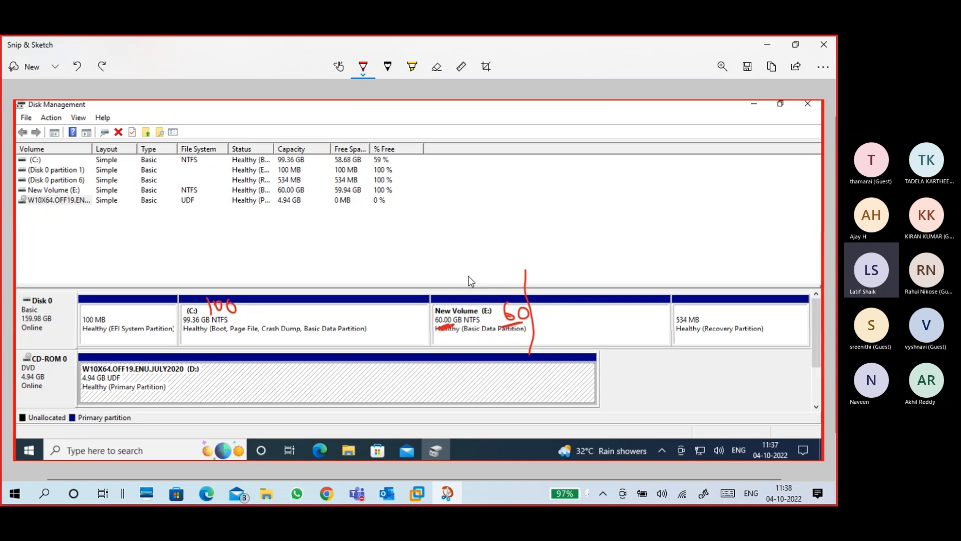
pyautogui.moveTo(480, 273); pyautogui.dragTo(487, 279)
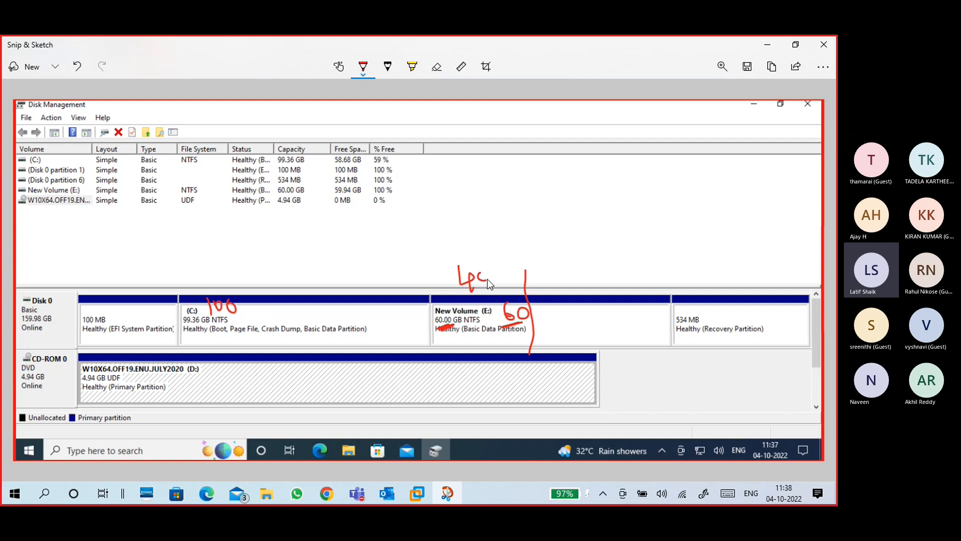
pyautogui.moveTo(566, 271); pyautogui.dragTo(589, 281)
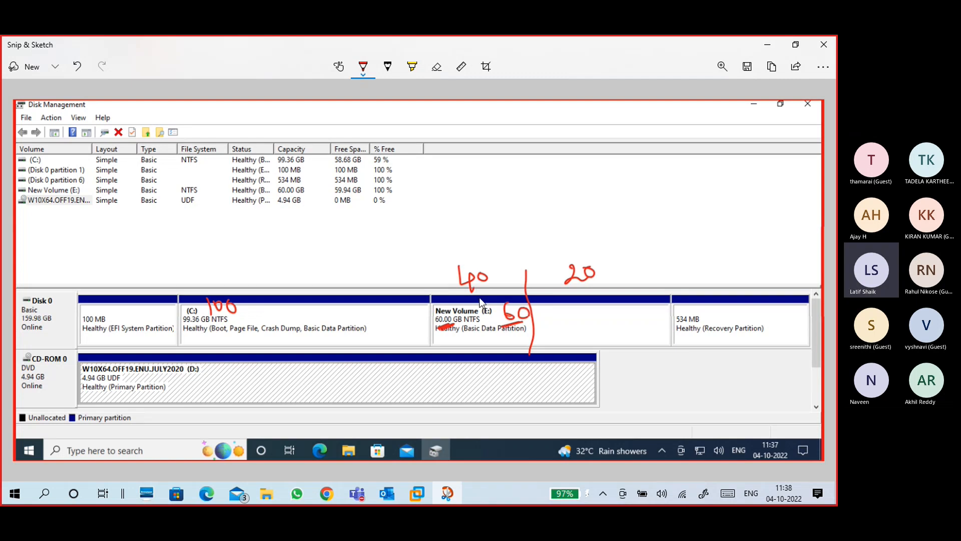
pyautogui.moveTo(460, 299); pyautogui.dragTo(496, 284)
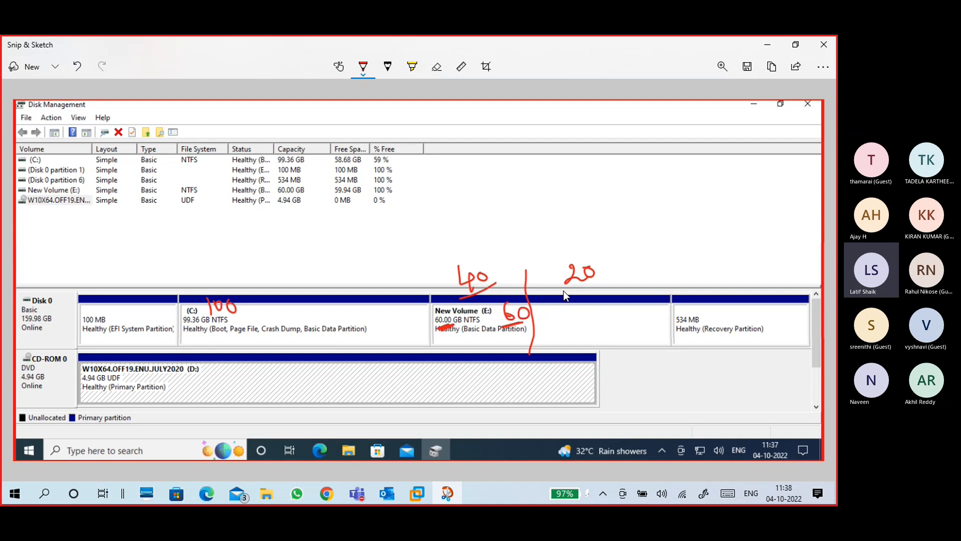
pyautogui.moveTo(563, 290); pyautogui.dragTo(603, 273)
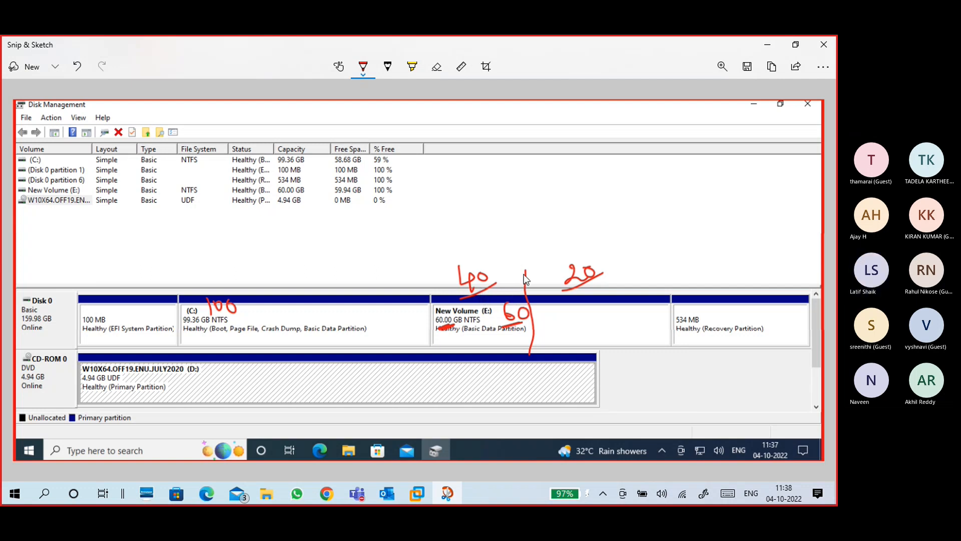
pyautogui.moveTo(527, 317); pyautogui.dragTo(535, 359)
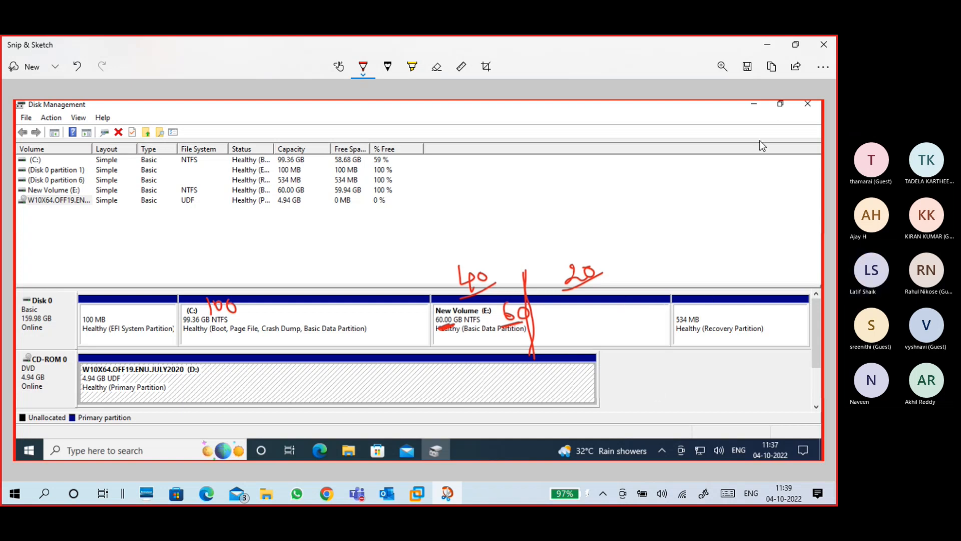
# Step: Return to the HCL-SD-Win10 virtual machine, select New Volume (E:) and view the drives under This PC in File Explorer
pyautogui.click(768, 45)
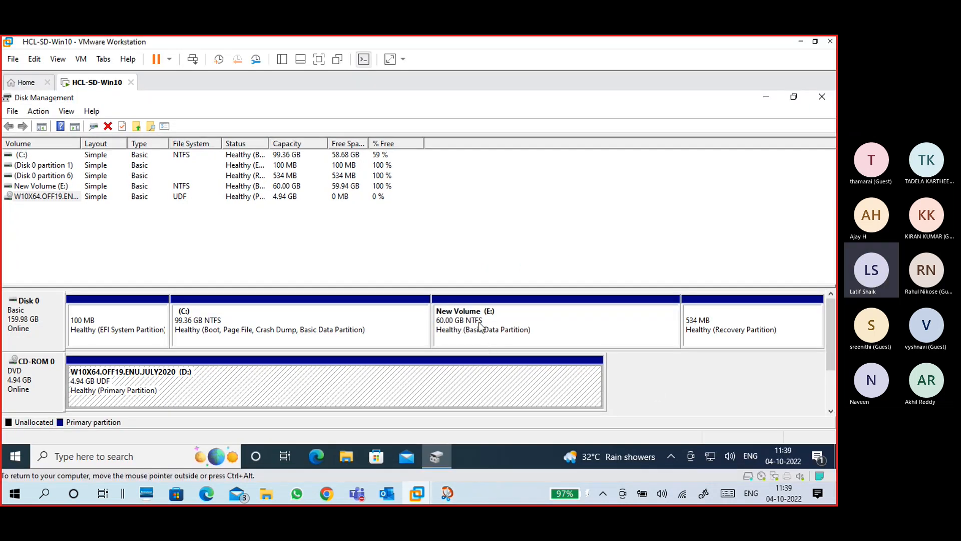
pyautogui.click(481, 326)
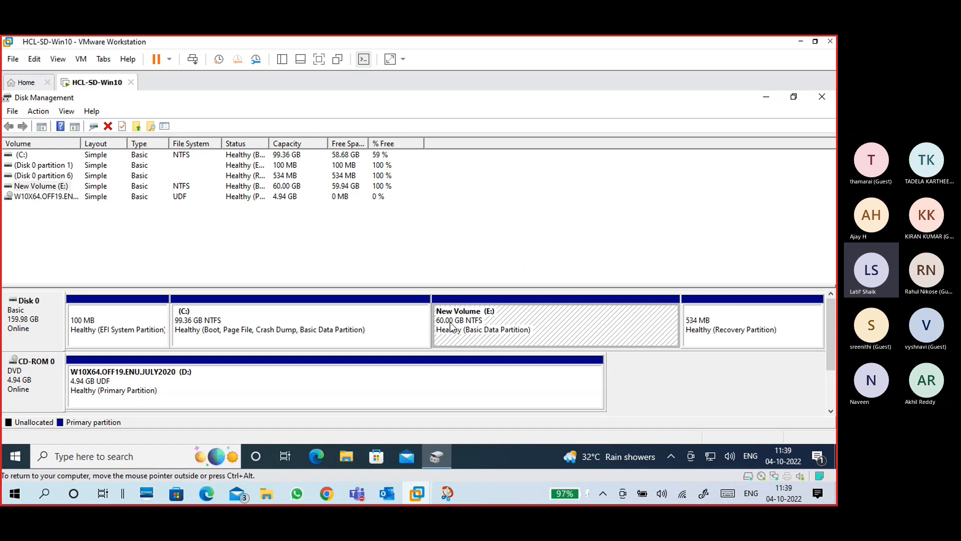
pyautogui.rightClick(518, 325)
pyautogui.click(485, 332)
pyautogui.click(57, 188)
pyautogui.press('super+e')
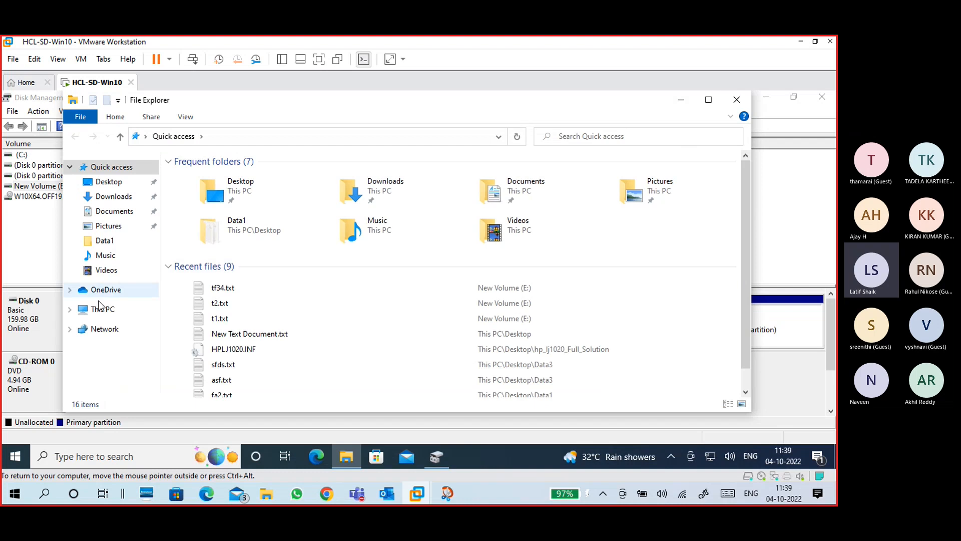
pyautogui.click(103, 309)
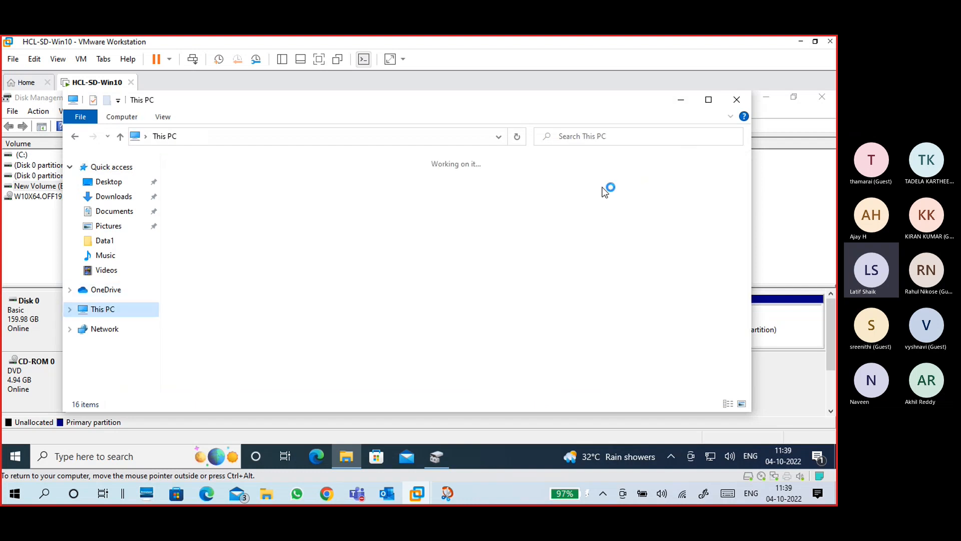
pyautogui.click(681, 100)
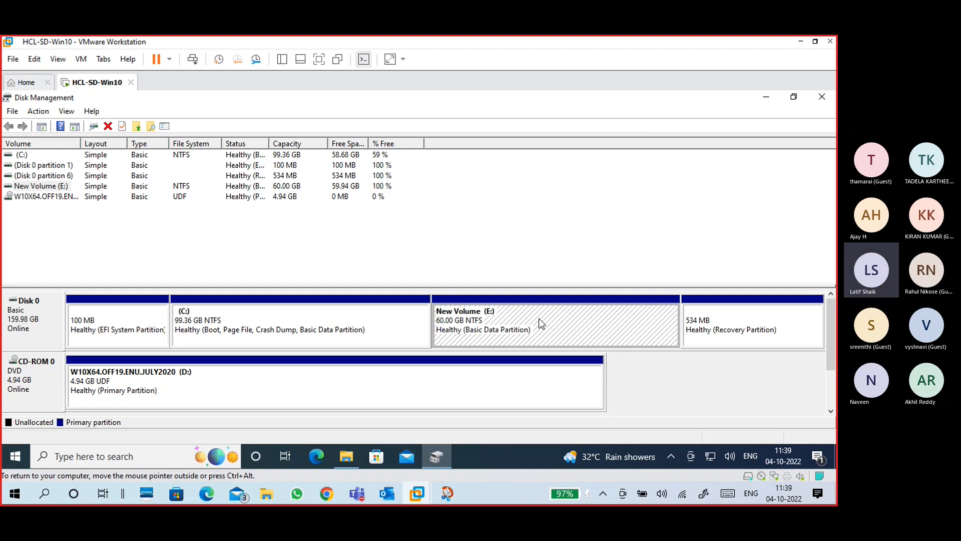
# Step: Open Shrink Volume for New Volume (E:) and set the amount of space to shrink to 20480 MB
pyautogui.rightClick(539, 318)
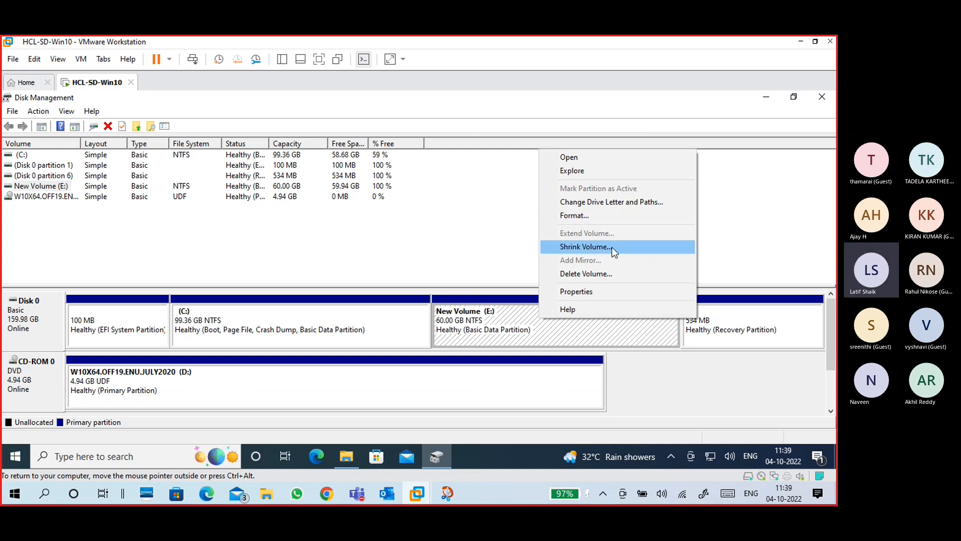
pyautogui.click(524, 336)
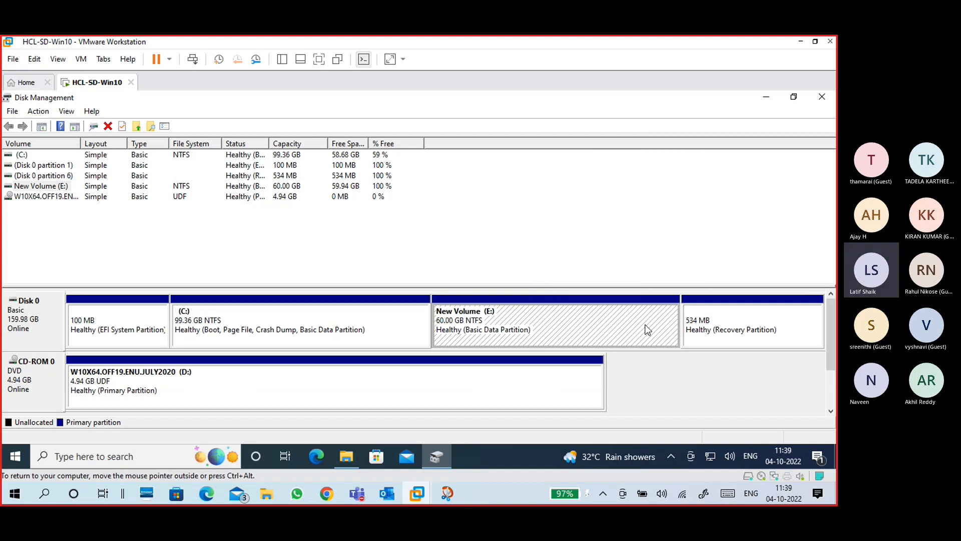
pyautogui.rightClick(576, 316)
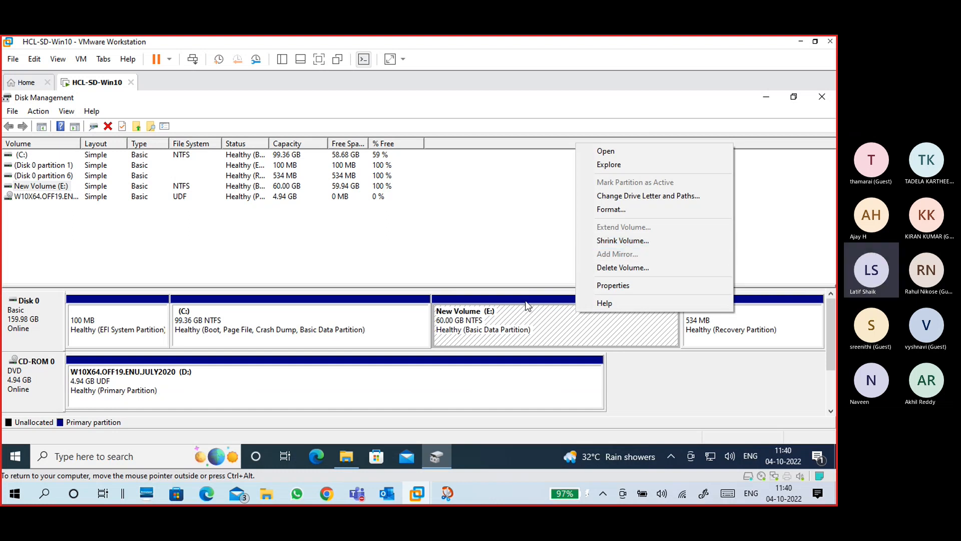
pyautogui.click(593, 241)
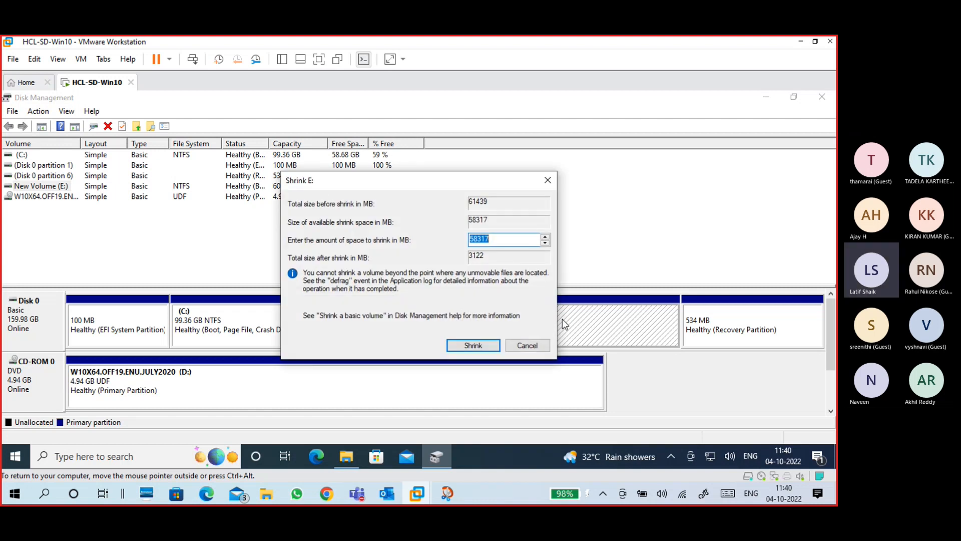
pyautogui.write('20480')
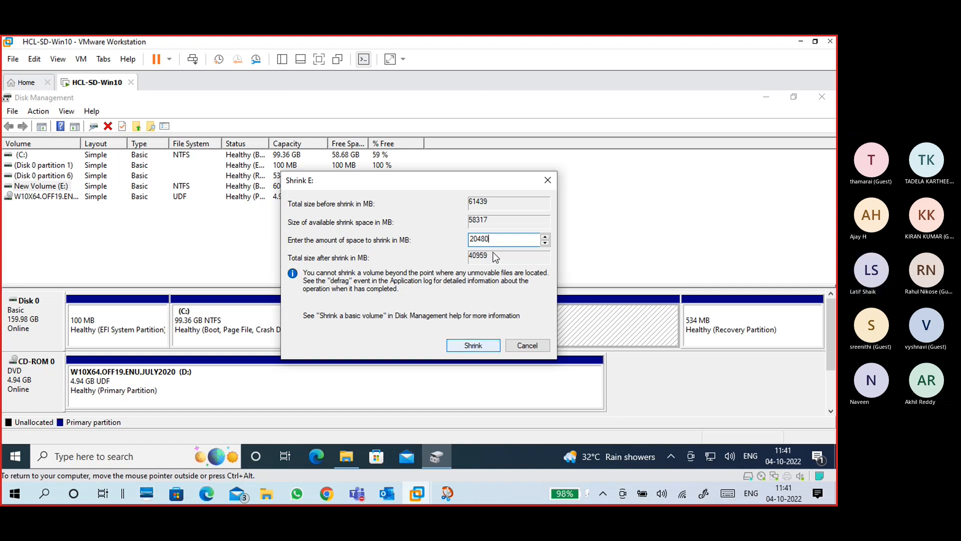
pyautogui.moveTo(491, 241); pyautogui.dragTo(452, 240)
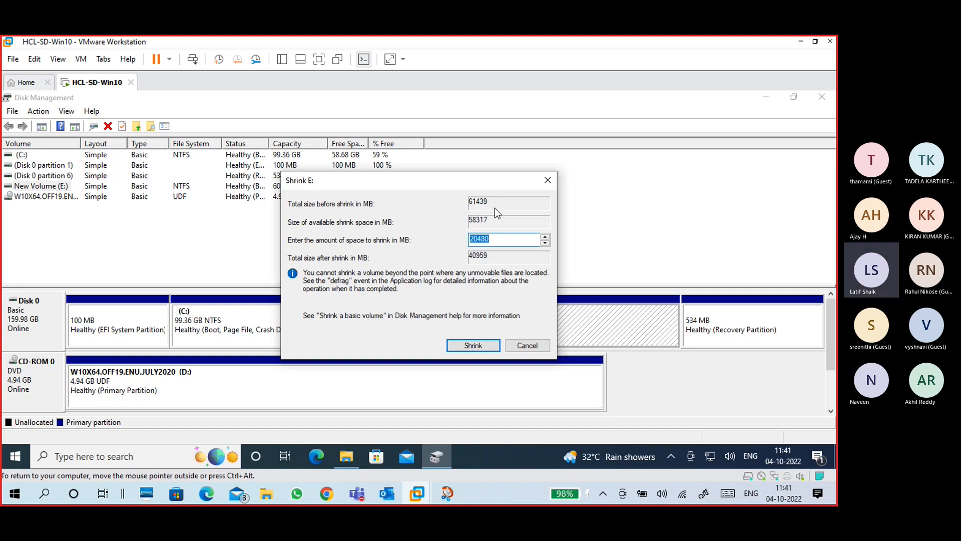
# Step: Switch to Snip & Sketch, capture a rectangular snip of Disk Management with the Shrink E: dialog and maximize the snip
pyautogui.click(447, 496)
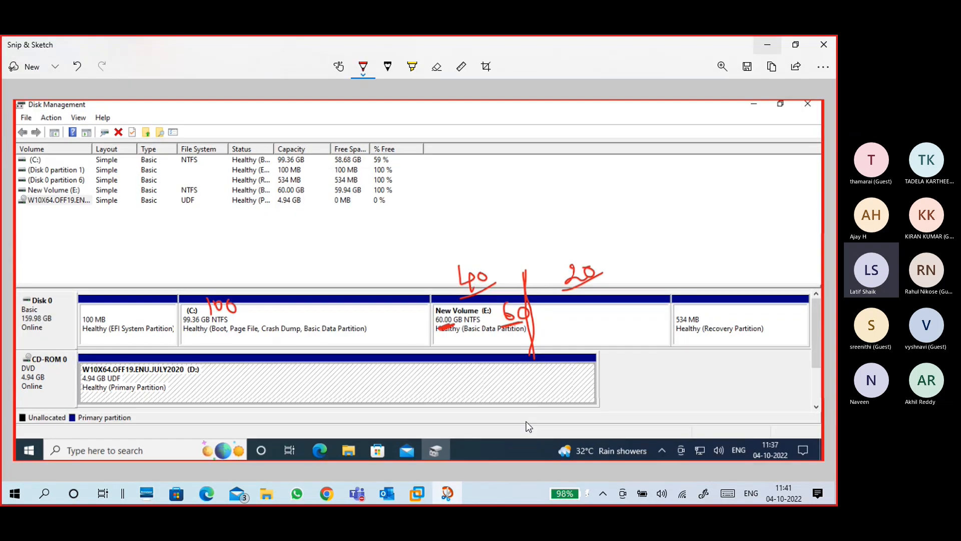
pyautogui.click(55, 66)
pyautogui.click(47, 93)
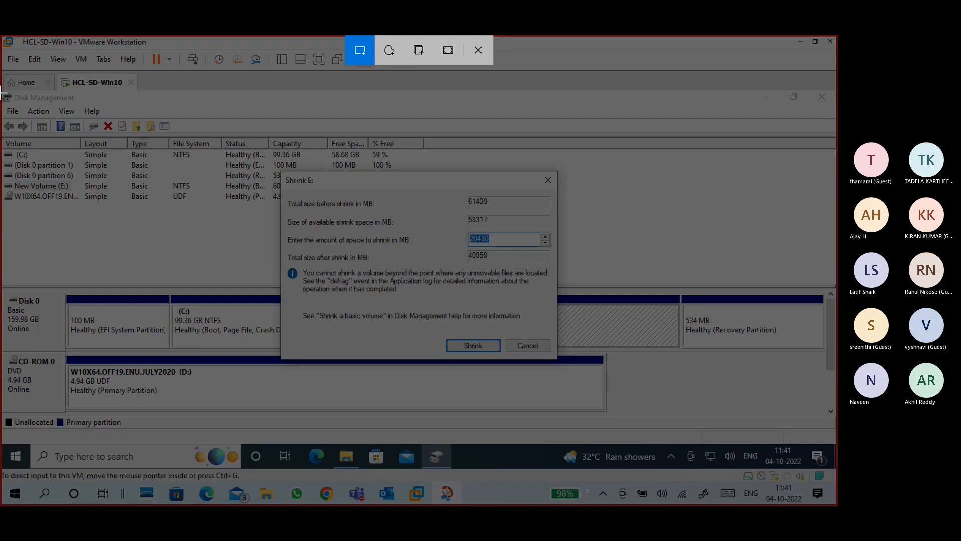
pyautogui.moveTo(1, 93)
pyautogui.mouseDown()
pyautogui.moveTo(734, 386)
pyautogui.moveTo(834, 444)
pyautogui.moveTo(837, 436)
pyautogui.mouseUp()
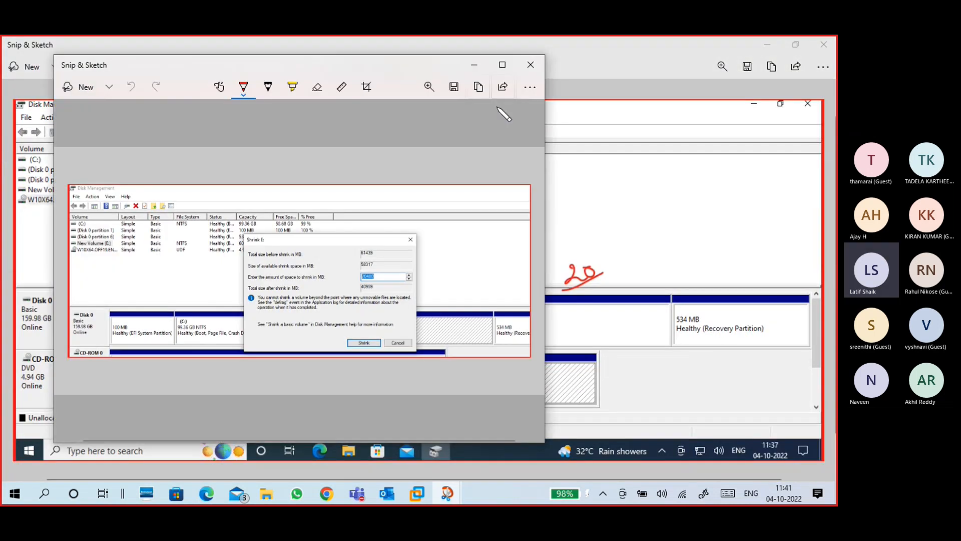
pyautogui.click(502, 65)
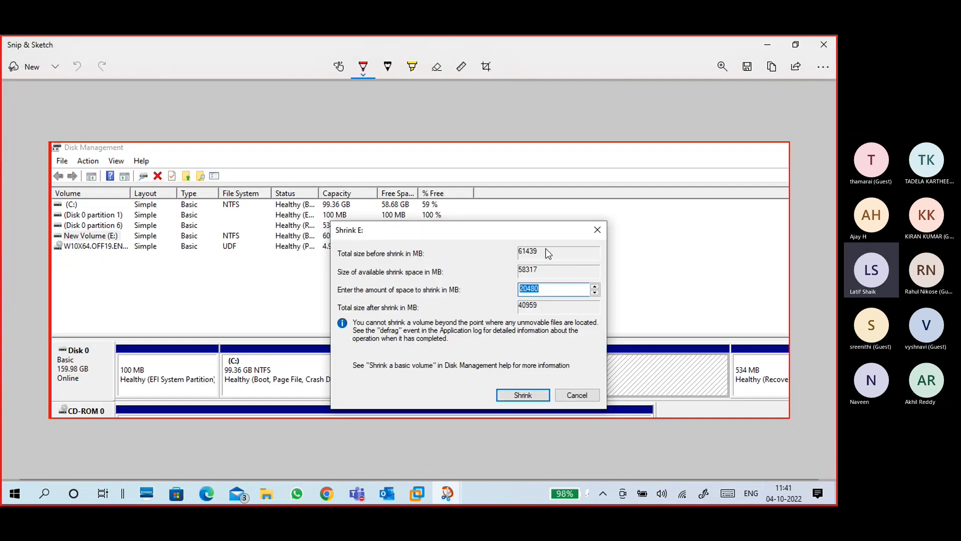
# Step: Handwrite 60 in red beside the total size before shrink and 20 beside the amount of space to shrink
pyautogui.moveTo(556, 247); pyautogui.dragTo(552, 249)
pyautogui.moveTo(562, 236)
pyautogui.mouseDown()
pyautogui.moveTo(566, 246)
pyautogui.moveTo(560, 237)
pyautogui.mouseUp()
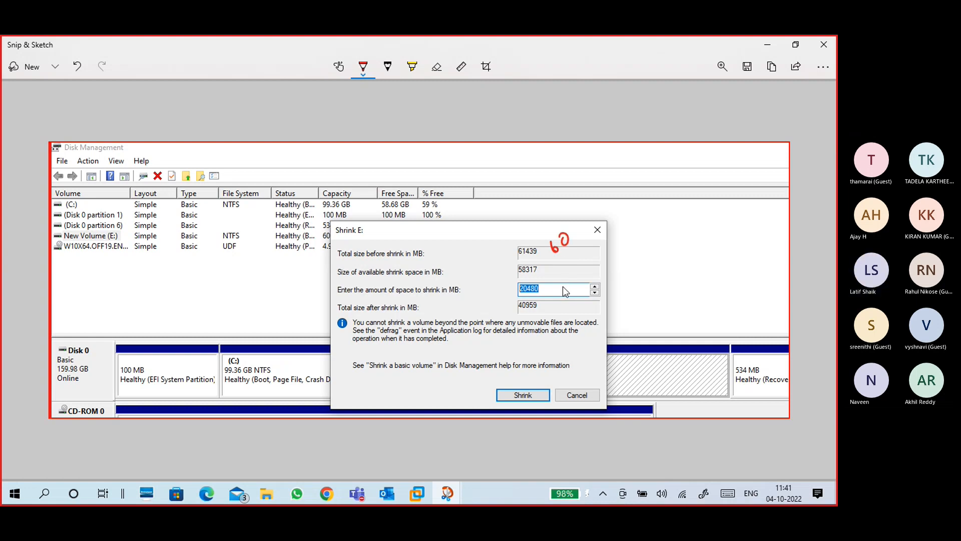
pyautogui.moveTo(563, 286)
pyautogui.mouseDown()
pyautogui.moveTo(572, 292)
pyautogui.moveTo(573, 280)
pyautogui.mouseUp()
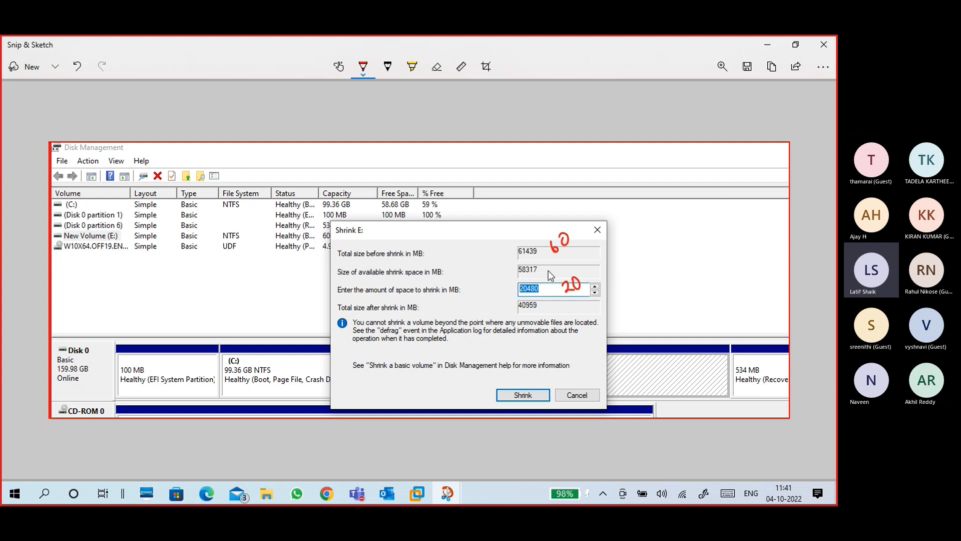
# Step: Underline the available shrink space label and value in red, and mark the underlined total size after shrink with E:
pyautogui.click(512, 276)
pyautogui.moveTo(543, 275); pyautogui.dragTo(548, 273)
pyautogui.moveTo(359, 282); pyautogui.dragTo(374, 283)
pyautogui.moveTo(441, 280); pyautogui.dragTo(455, 276)
pyautogui.moveTo(509, 316)
pyautogui.mouseDown()
pyautogui.moveTo(540, 307)
pyautogui.moveTo(502, 314)
pyautogui.mouseUp()
pyautogui.click(506, 303)
pyautogui.click(505, 309)
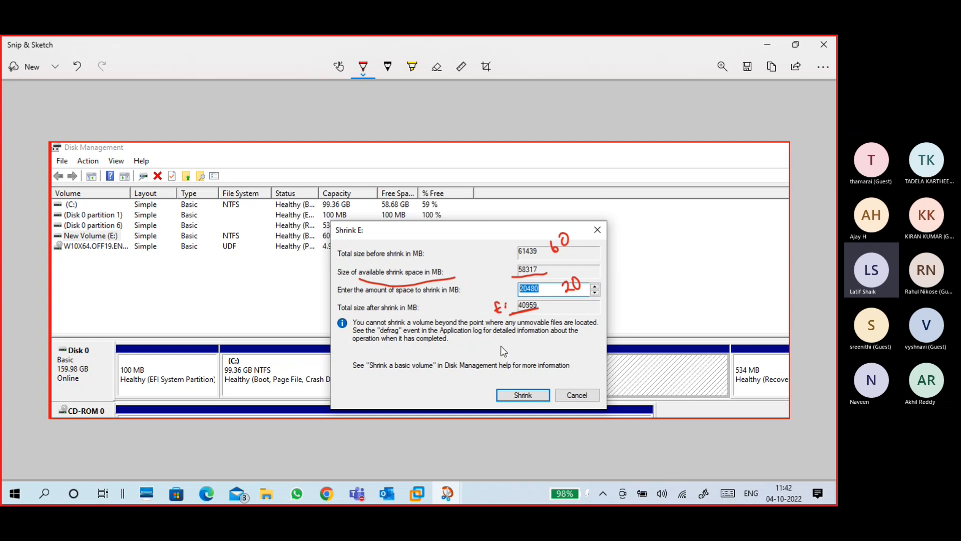
pyautogui.moveTo(396, 321)
pyautogui.mouseDown()
pyautogui.moveTo(376, 341)
pyautogui.moveTo(408, 328)
pyautogui.moveTo(386, 320)
pyautogui.mouseUp()
# Step: Return to the HCL-SD-Win10 virtual machine and shrink New Volume (E:) by 20480 MB
pyautogui.click(770, 45)
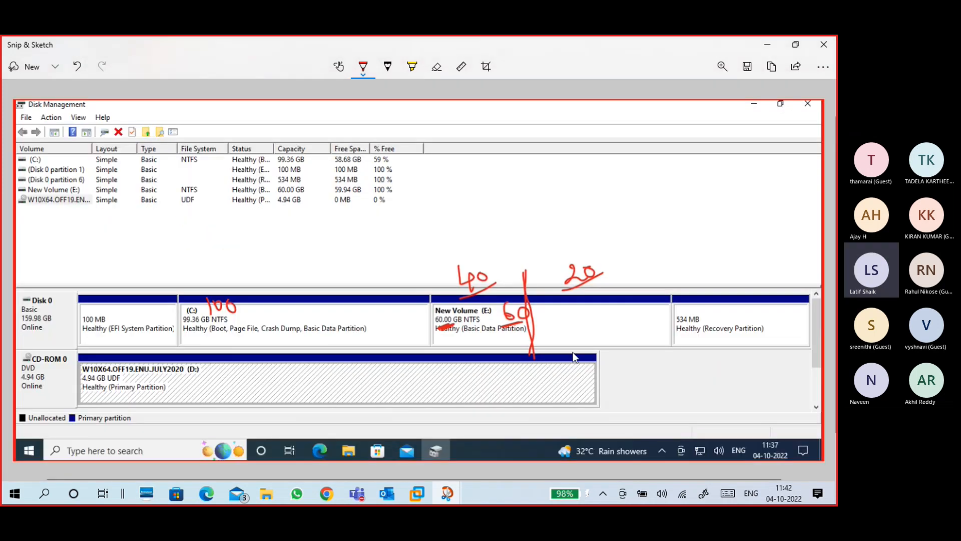
pyautogui.click(767, 39)
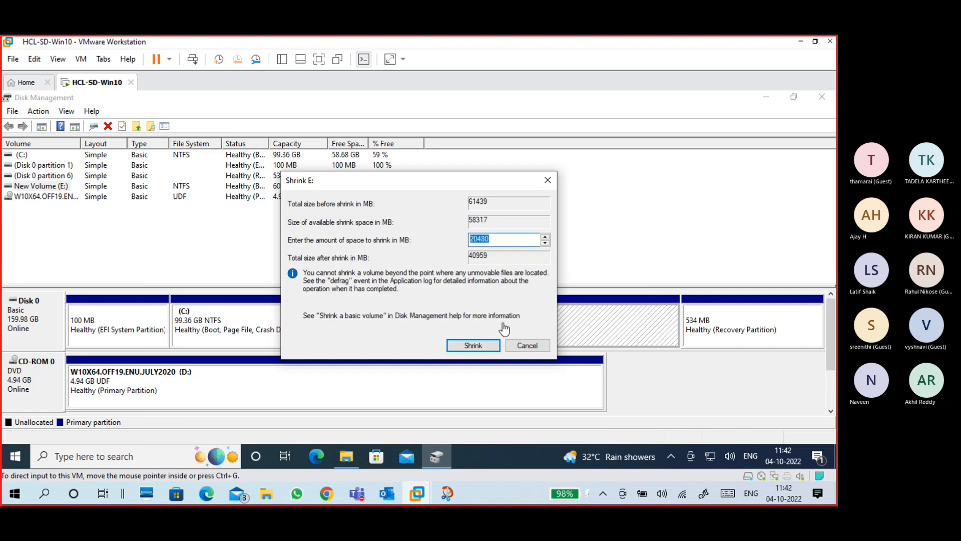
pyautogui.click(496, 241)
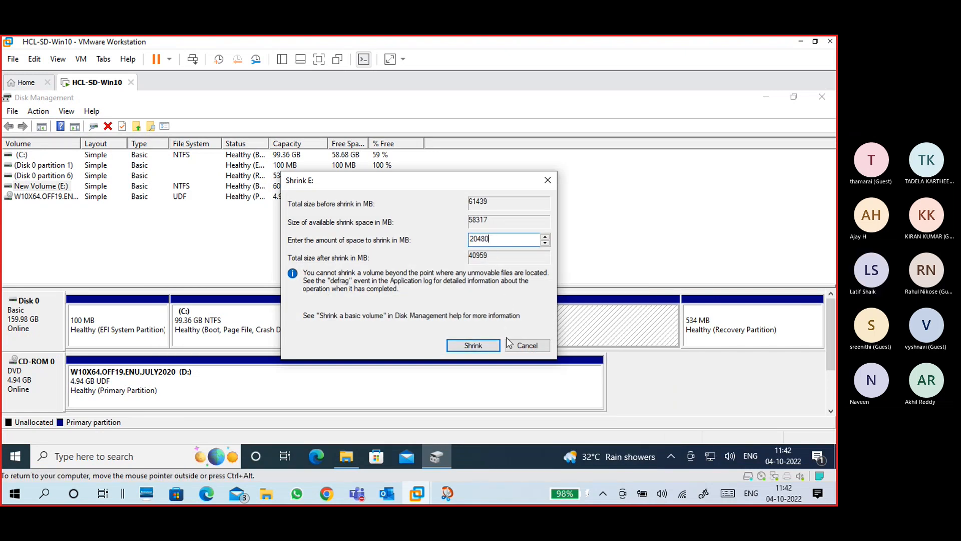
pyautogui.click(481, 348)
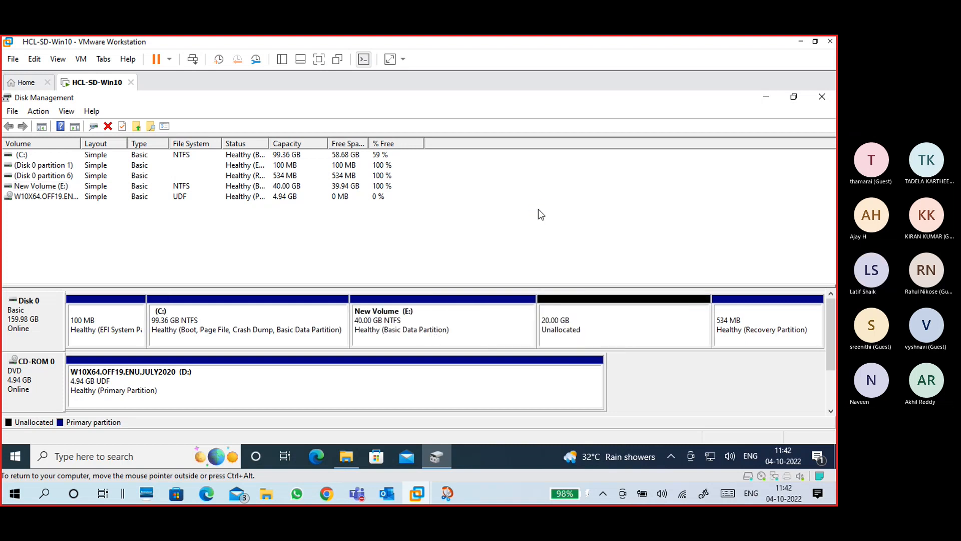
# Step: Compare New Volume (E:) with the unallocated space on Disk 0 and bring up This PC in File Explorer
pyautogui.click(481, 317)
pyautogui.click(587, 322)
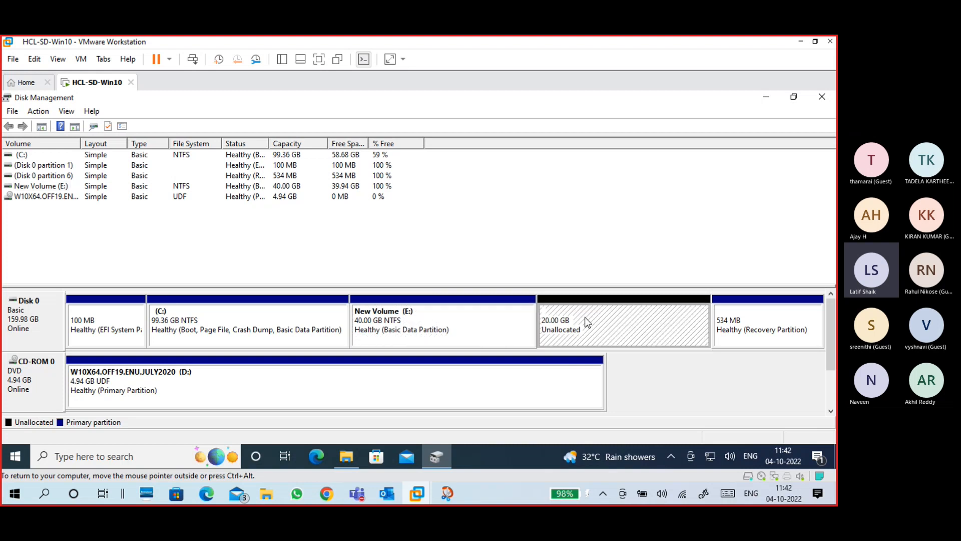
pyautogui.click(500, 330)
pyautogui.click(607, 312)
pyautogui.click(451, 325)
pyautogui.click(576, 328)
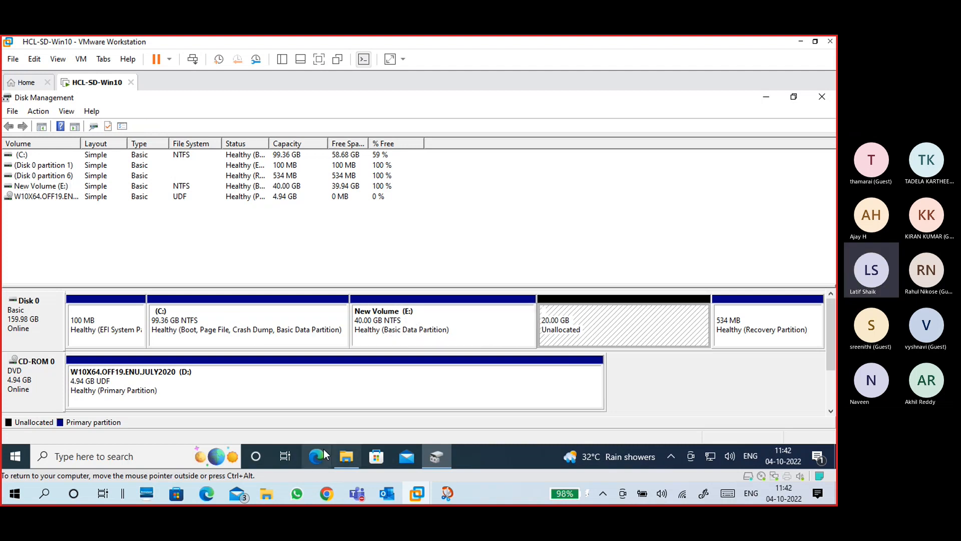
pyautogui.click(347, 458)
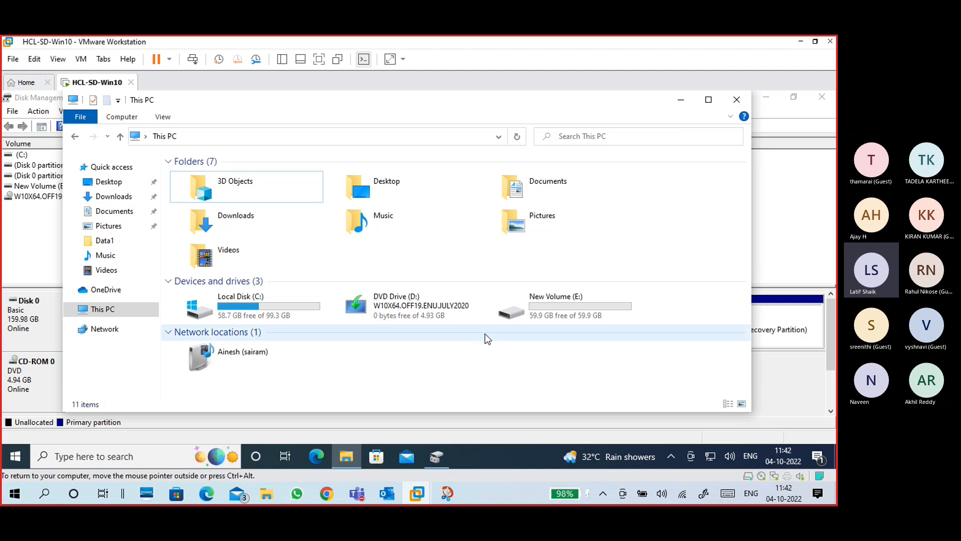
# Step: Refresh This PC, check New Volume (E:)'s size and contents, and compare it with the unallocated space in Disk Management
pyautogui.click(488, 338)
pyautogui.click(593, 308)
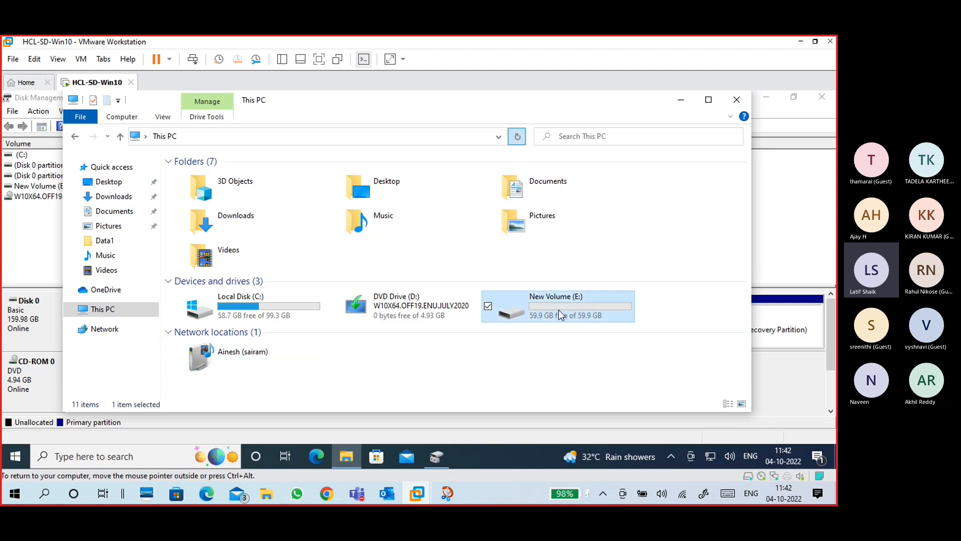
pyautogui.click(517, 136)
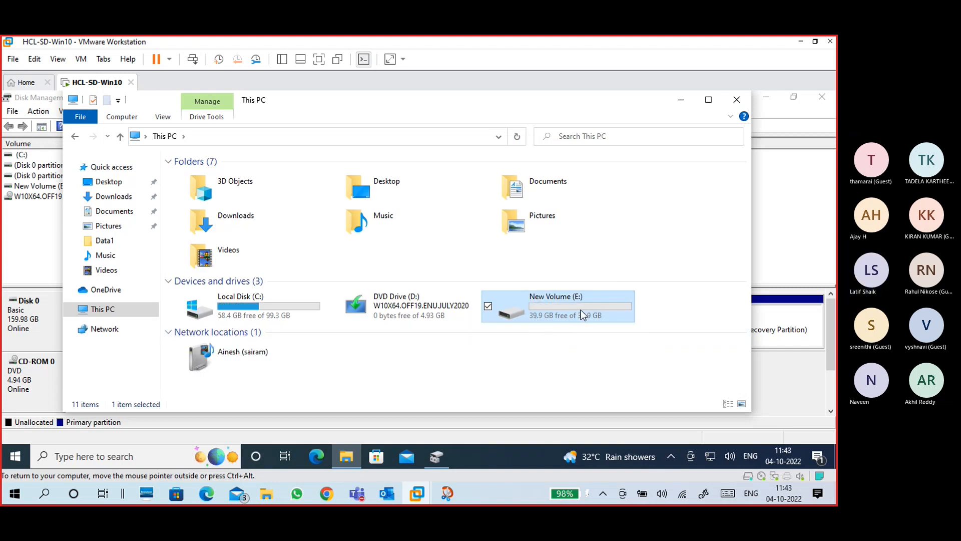
pyautogui.doubleClick(581, 314)
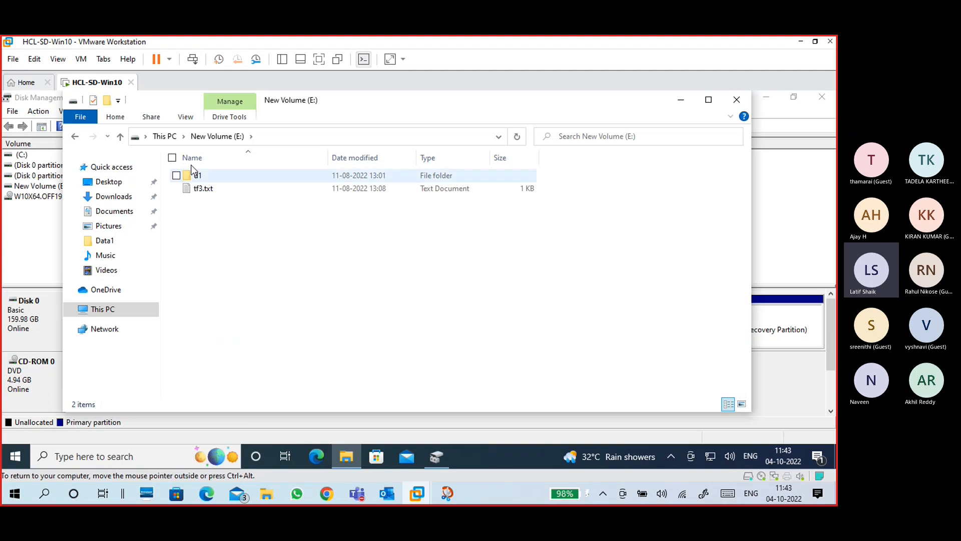
pyautogui.click(165, 137)
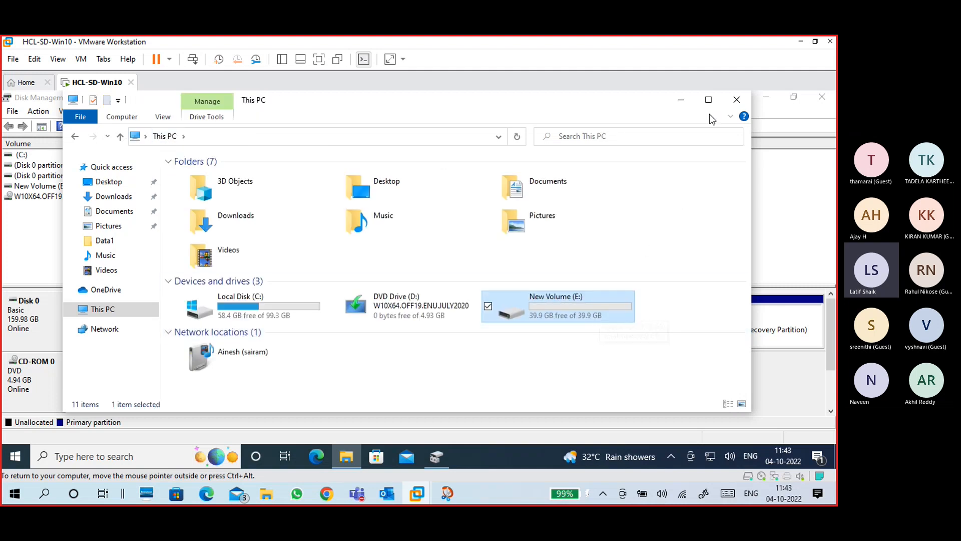
pyautogui.click(681, 103)
pyautogui.click(603, 317)
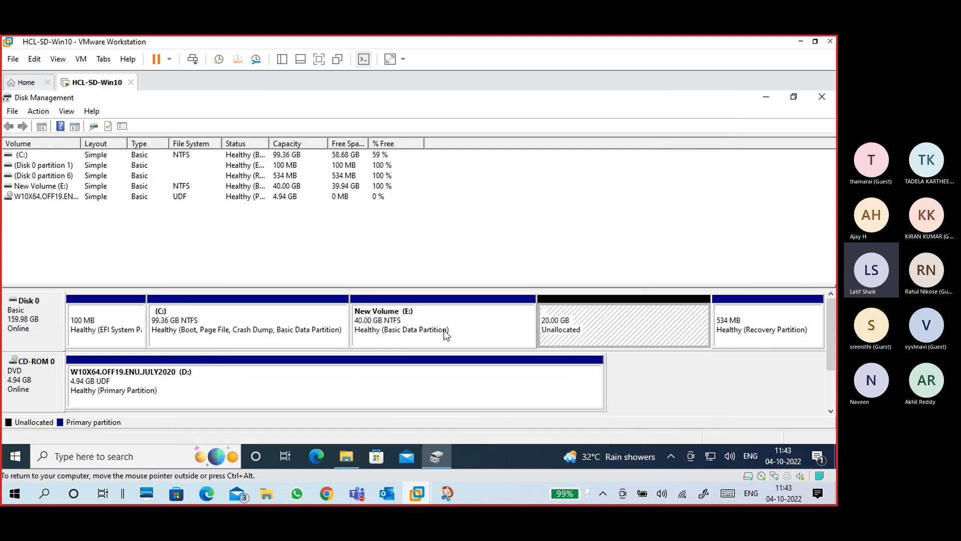
pyautogui.click(443, 335)
pyautogui.click(587, 320)
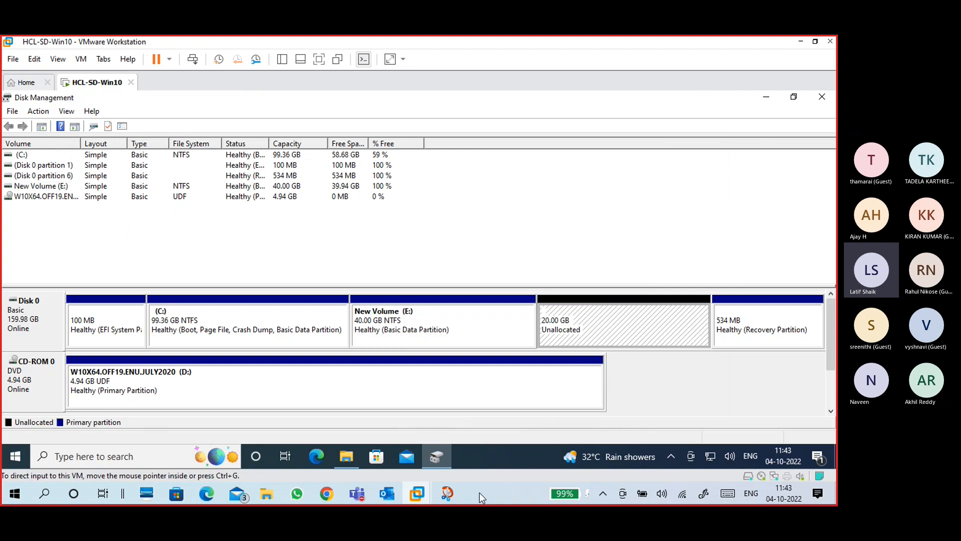
# Step: Close the annotated Disk Management snip that shows New Volume (E:) divided into 40 and 20
pyautogui.moveTo(458, 489)
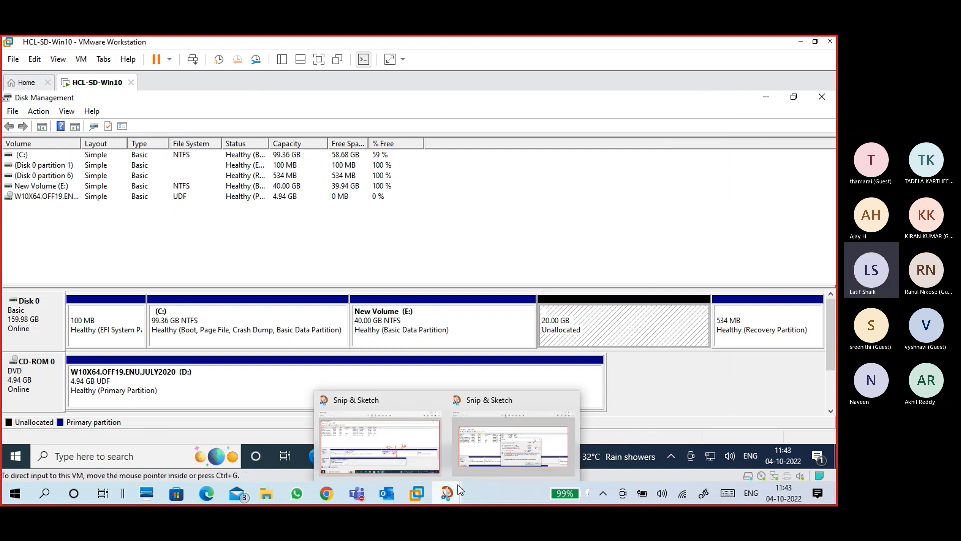
pyautogui.click(431, 452)
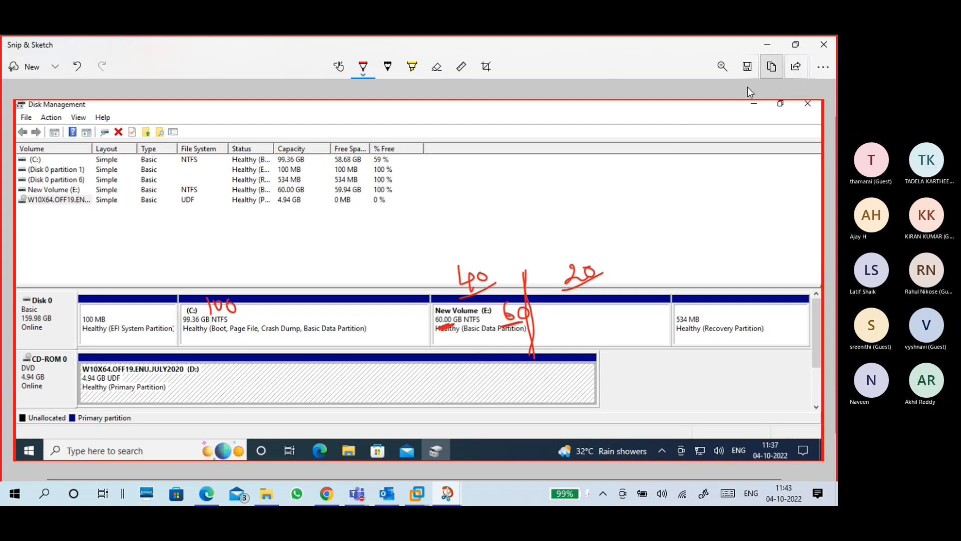
pyautogui.click(822, 45)
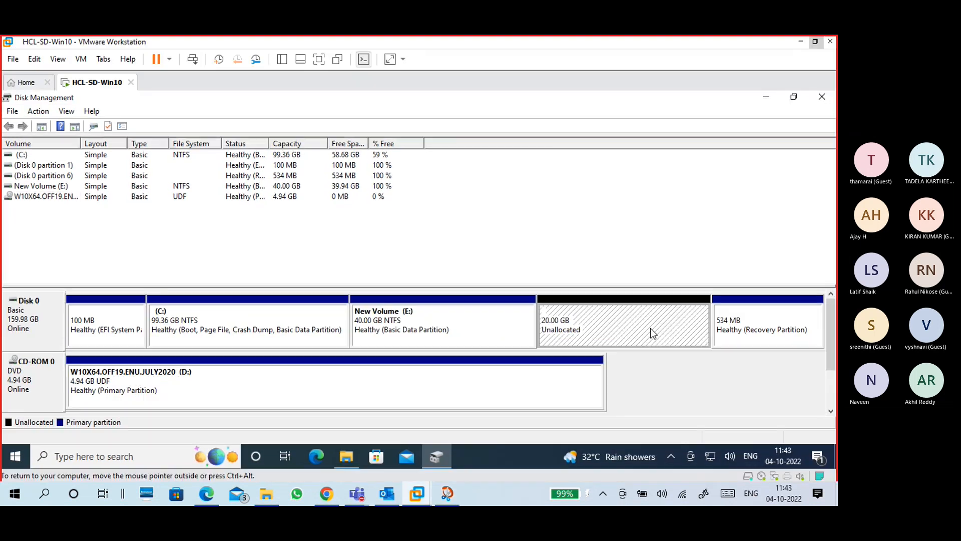
# Step: Capture a new rectangular snip of the Disk Management window, close the annotated Shrink E: snip, and maximize the new one
pyautogui.click(448, 493)
pyautogui.click(56, 67)
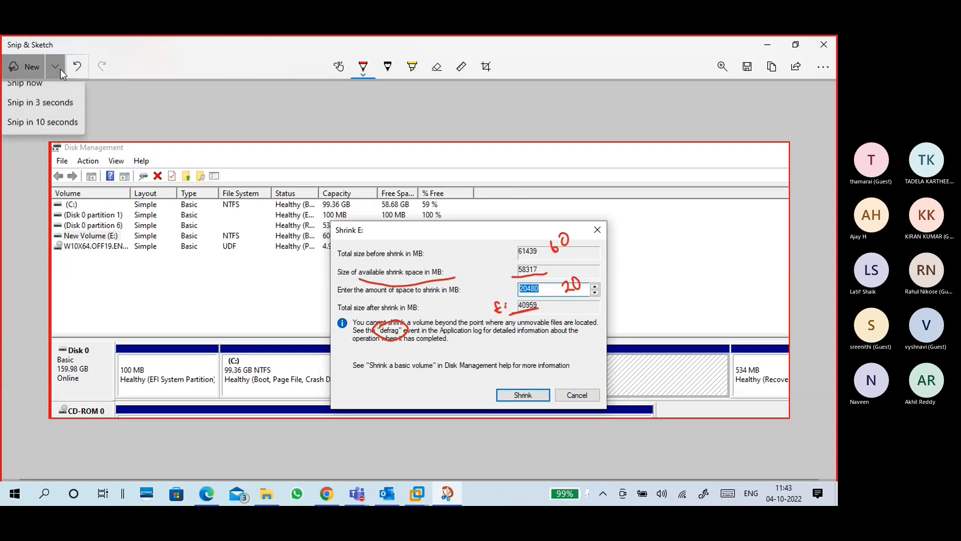
pyautogui.click(57, 90)
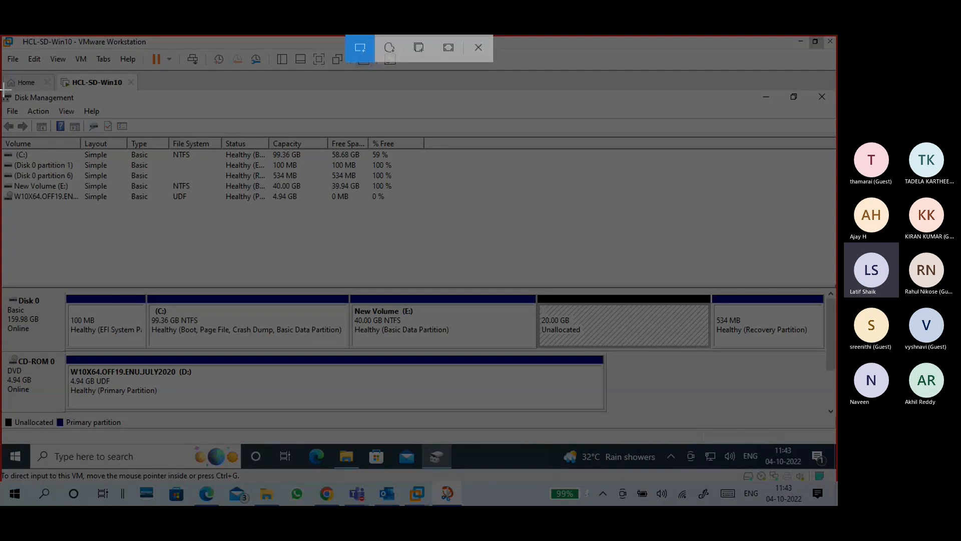
pyautogui.moveTo(3, 89); pyautogui.dragTo(829, 457)
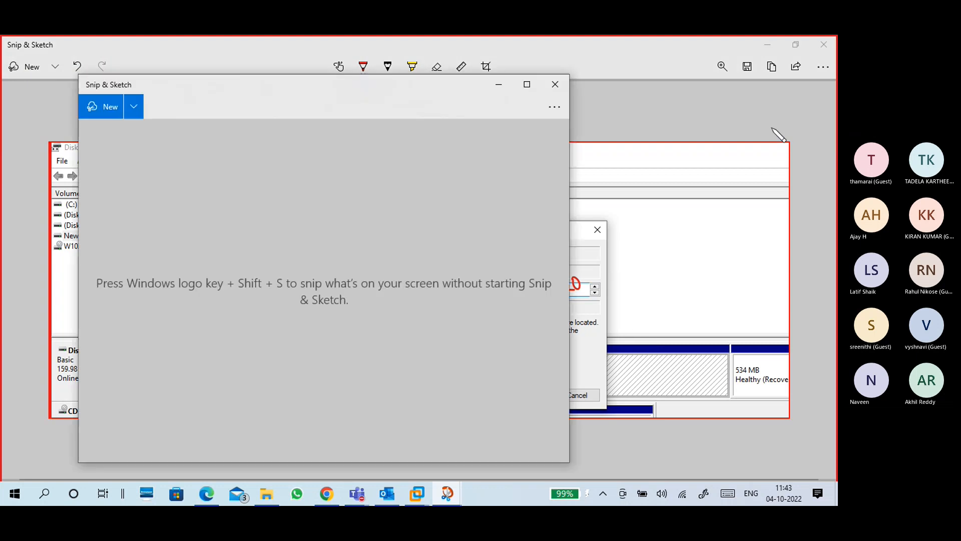
pyautogui.click(830, 45)
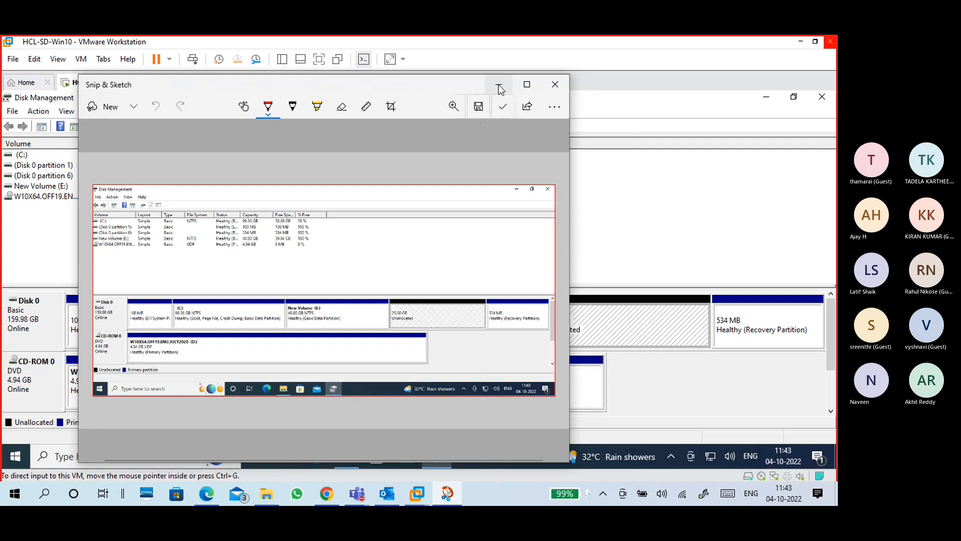
pyautogui.click(526, 84)
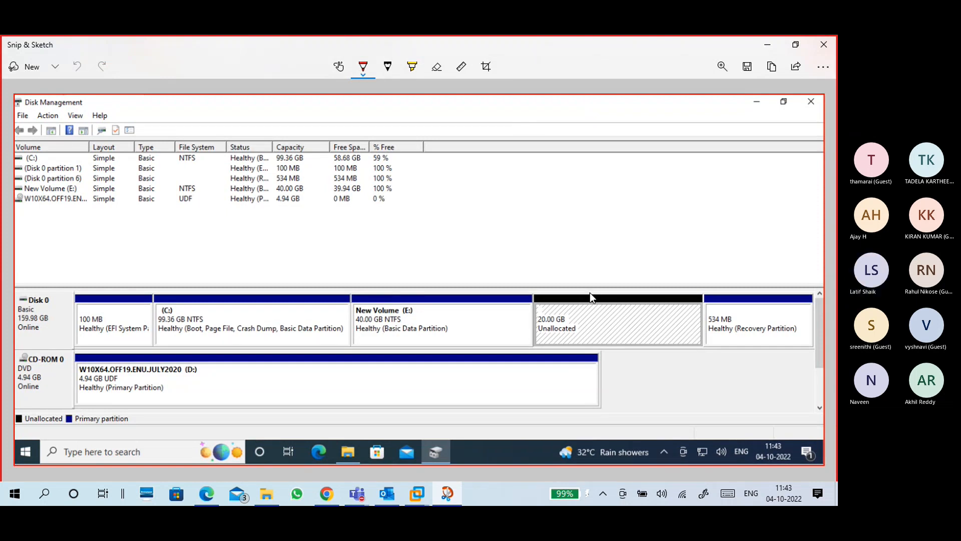
# Step: Divide the unallocated space with a red line, label its first part F: and 10G, circle it, and return to the virtual machine
pyautogui.moveTo(595, 306); pyautogui.dragTo(600, 358)
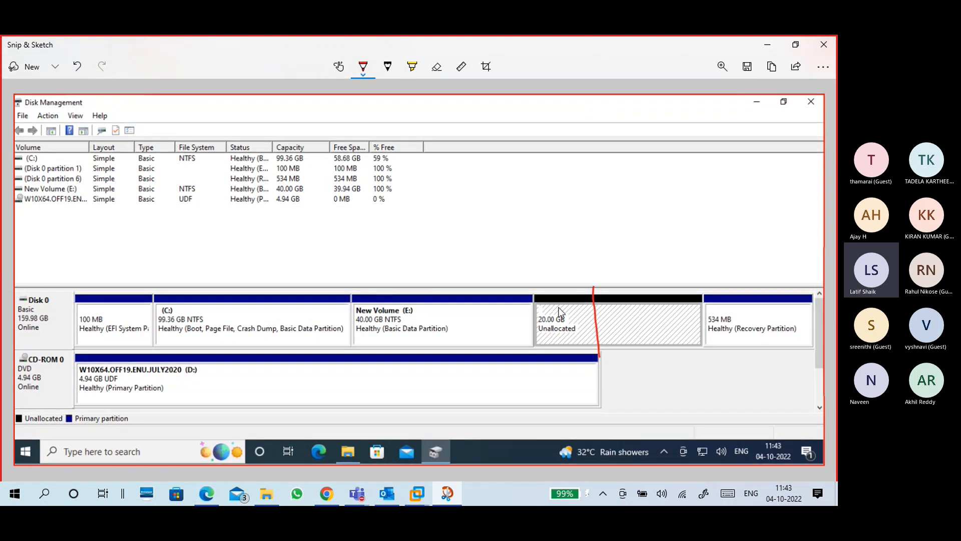
pyautogui.moveTo(559, 306); pyautogui.dragTo(571, 317)
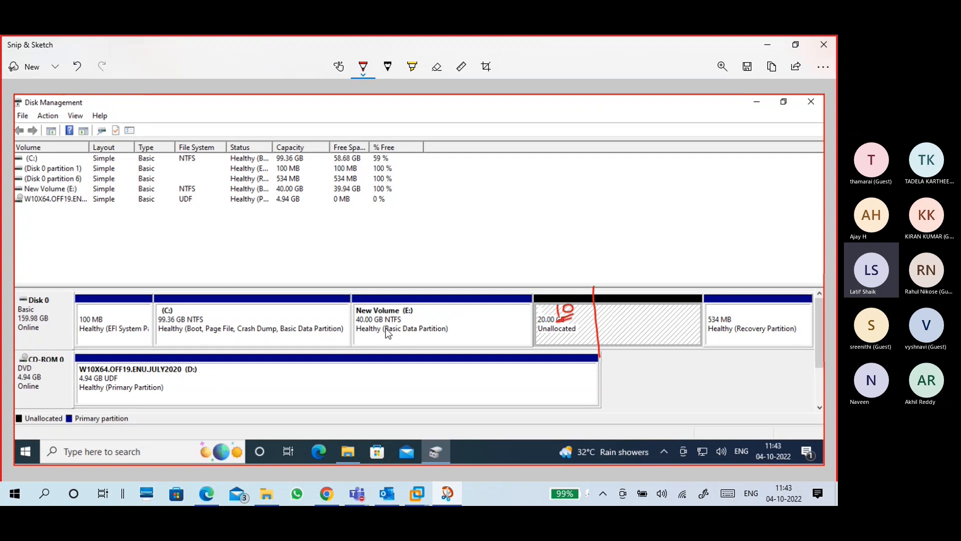
pyautogui.moveTo(546, 278)
pyautogui.mouseDown()
pyautogui.moveTo(543, 296)
pyautogui.moveTo(553, 282)
pyautogui.moveTo(577, 320)
pyautogui.moveTo(592, 306)
pyautogui.moveTo(589, 323)
pyautogui.mouseUp()
pyautogui.click(555, 284)
pyautogui.click(555, 281)
pyautogui.click(555, 288)
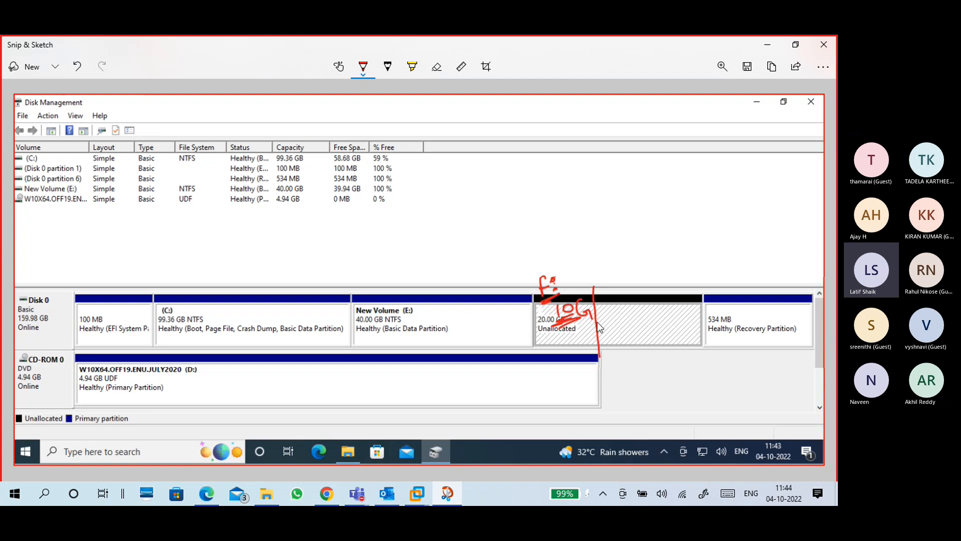
pyautogui.moveTo(521, 343)
pyautogui.mouseDown()
pyautogui.moveTo(612, 317)
pyautogui.moveTo(585, 343)
pyautogui.moveTo(555, 344)
pyautogui.moveTo(642, 326)
pyautogui.mouseUp()
pyautogui.moveTo(593, 288)
pyautogui.mouseDown()
pyautogui.moveTo(532, 323)
pyautogui.moveTo(613, 287)
pyautogui.mouseUp()
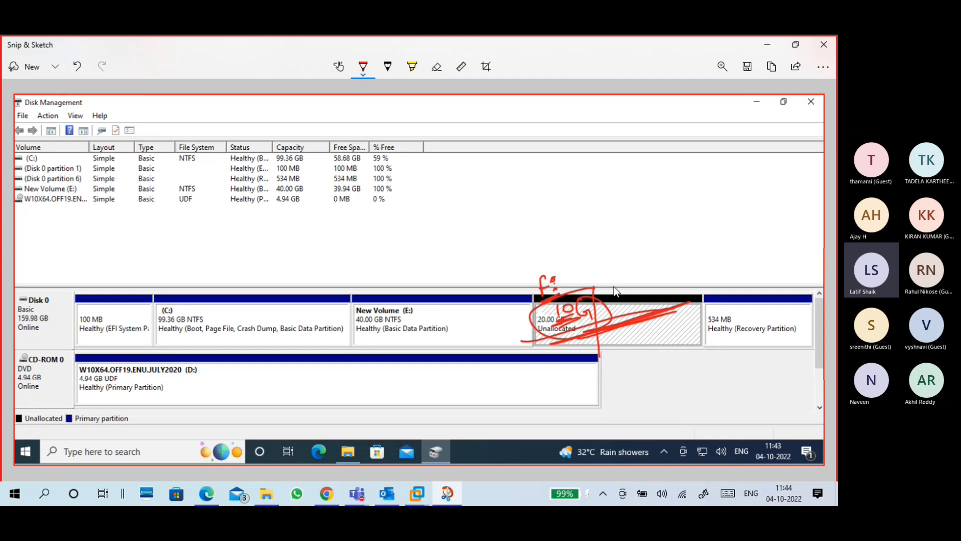
pyautogui.click(769, 49)
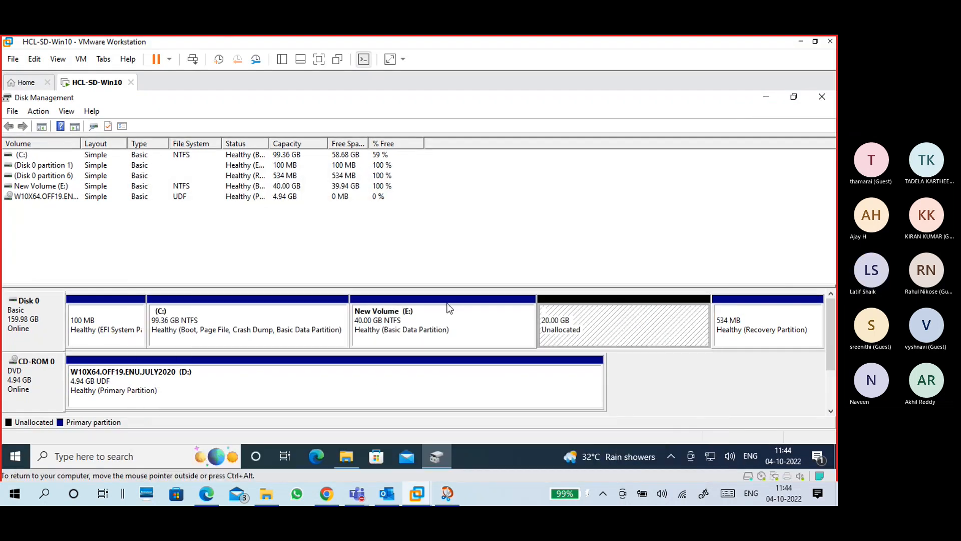
pyautogui.rightClick(569, 327)
pyautogui.click(577, 335)
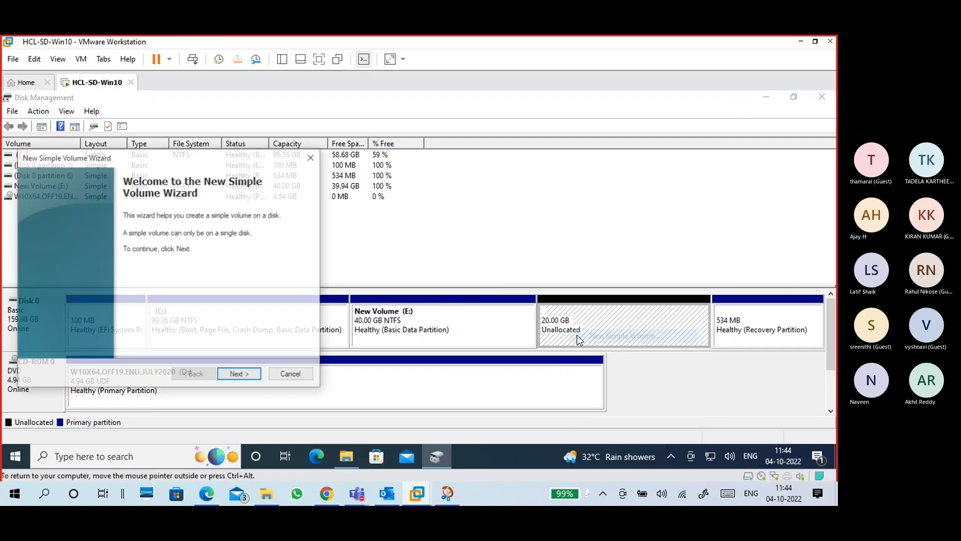
pyautogui.click(239, 376)
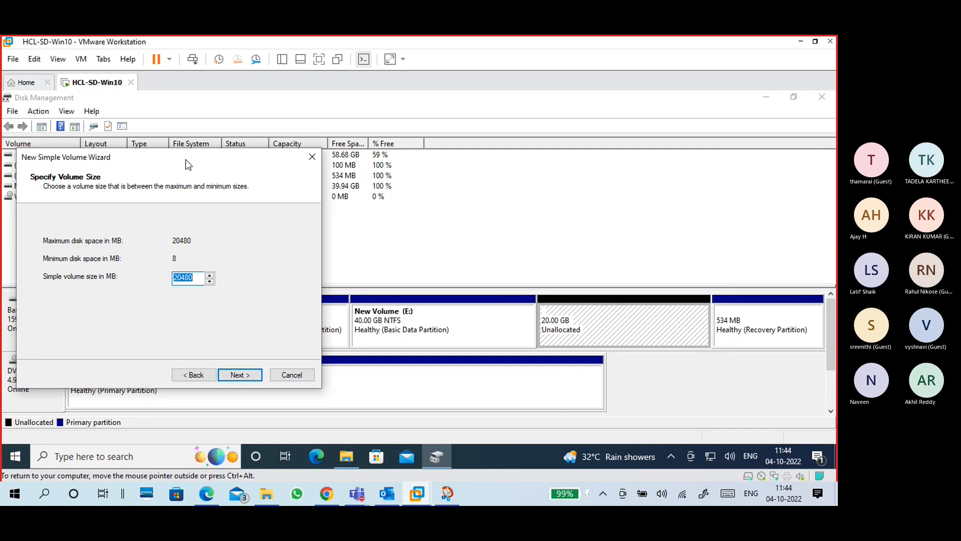
pyautogui.moveTo(187, 165); pyautogui.dragTo(474, 115)
pyautogui.write('1')
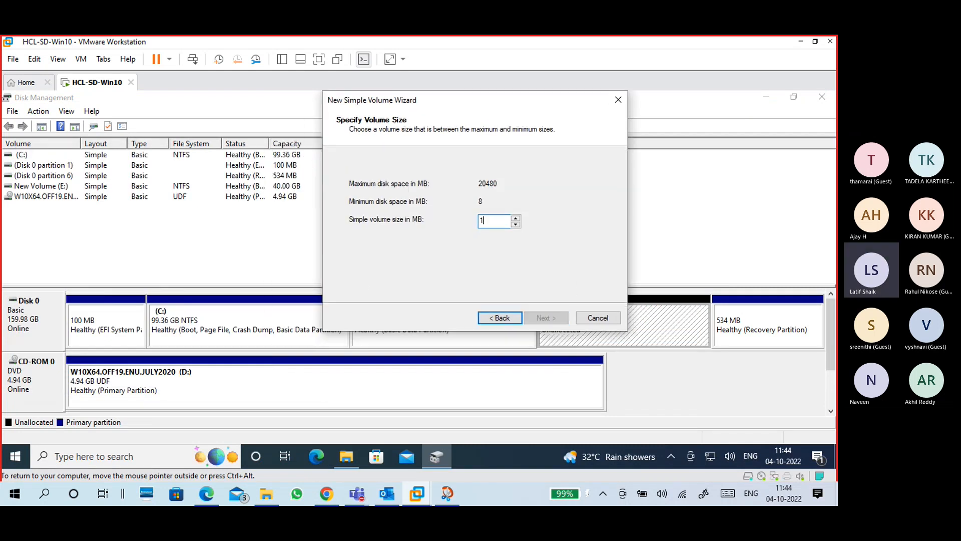
pyautogui.write('0240')
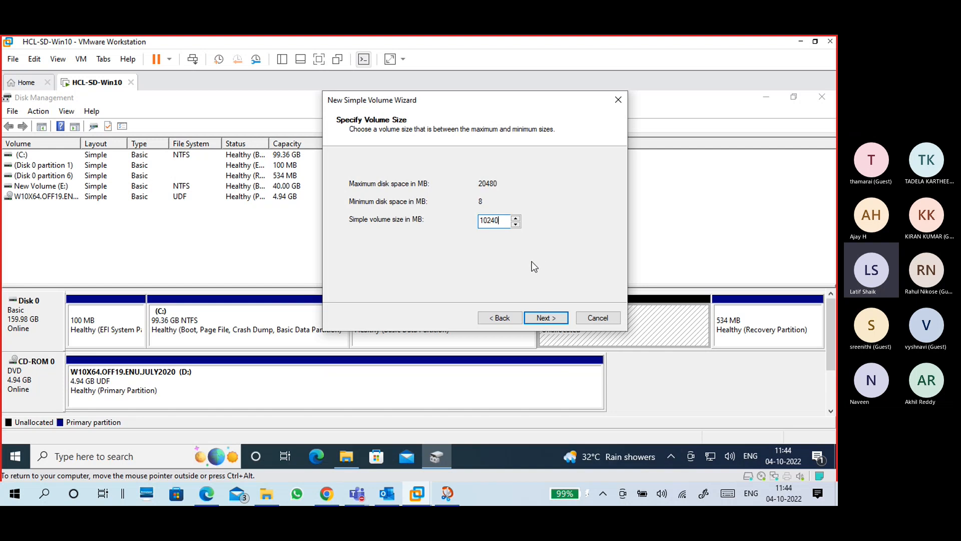
pyautogui.click(547, 320)
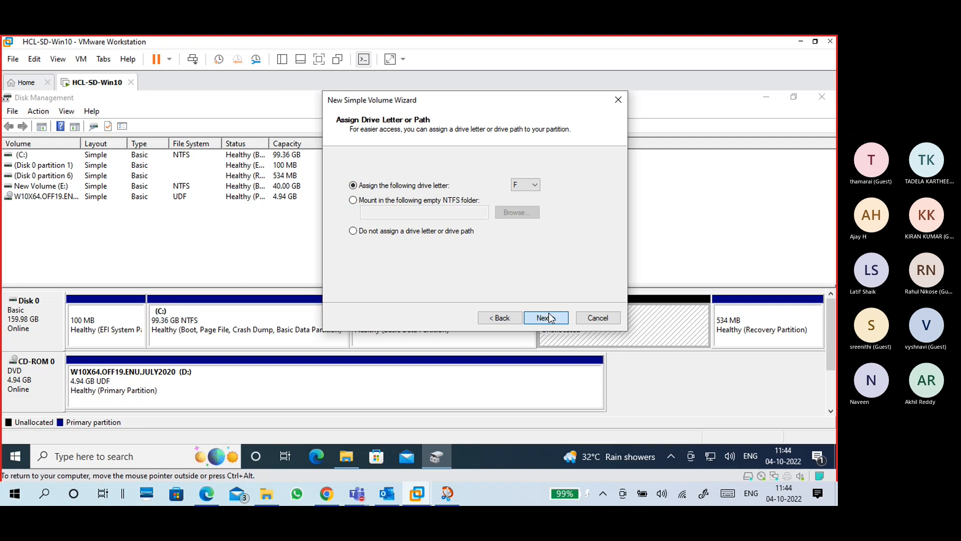
pyautogui.click(548, 317)
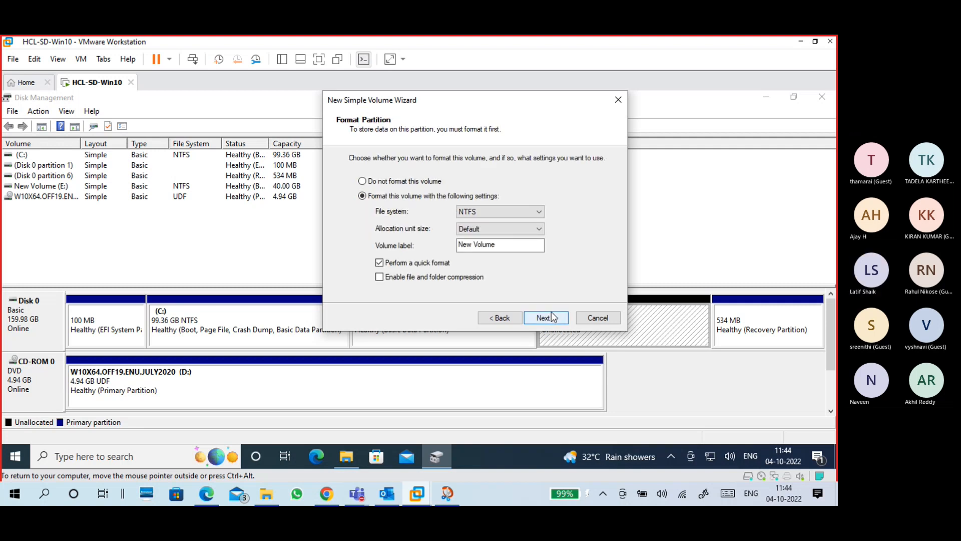
pyautogui.click(550, 323)
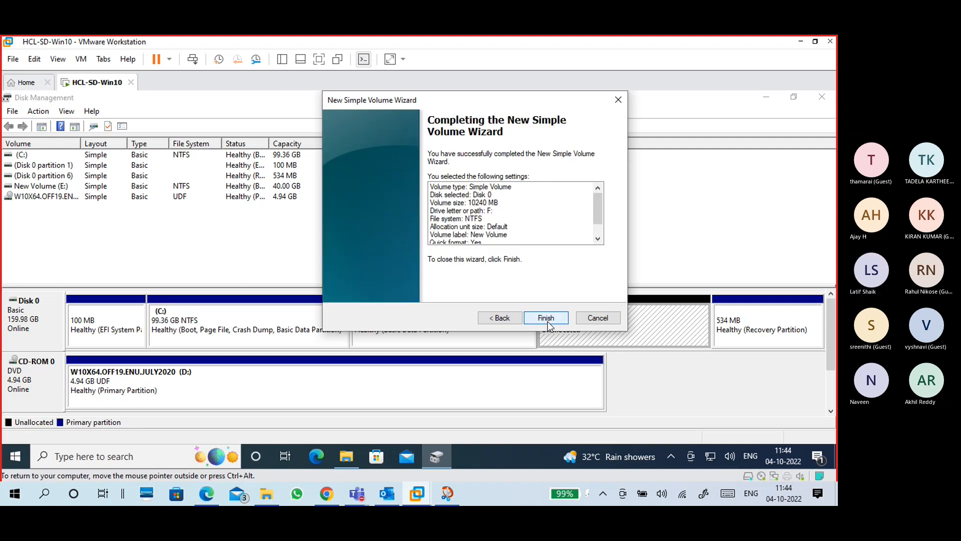
pyautogui.click(490, 318)
pyautogui.click(490, 318)
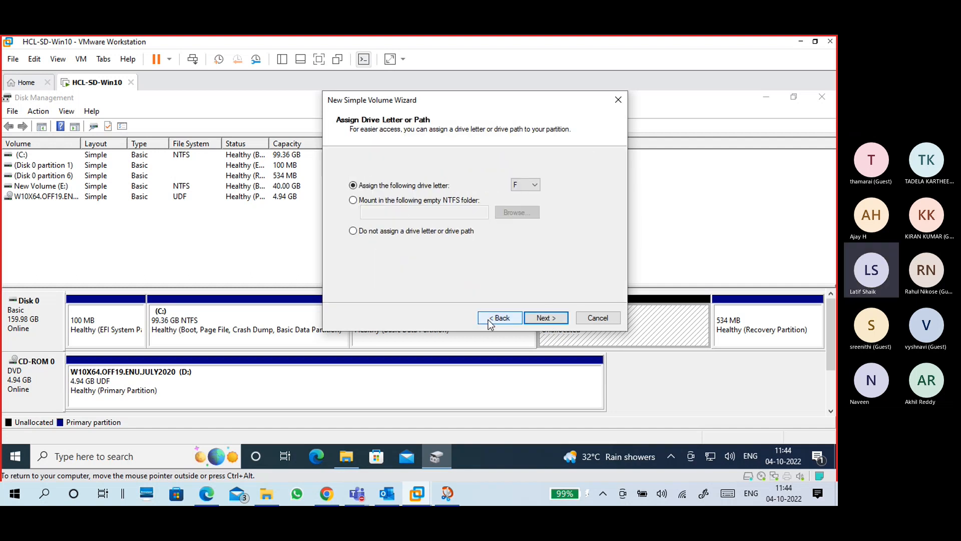
pyautogui.click(490, 319)
pyautogui.click(488, 319)
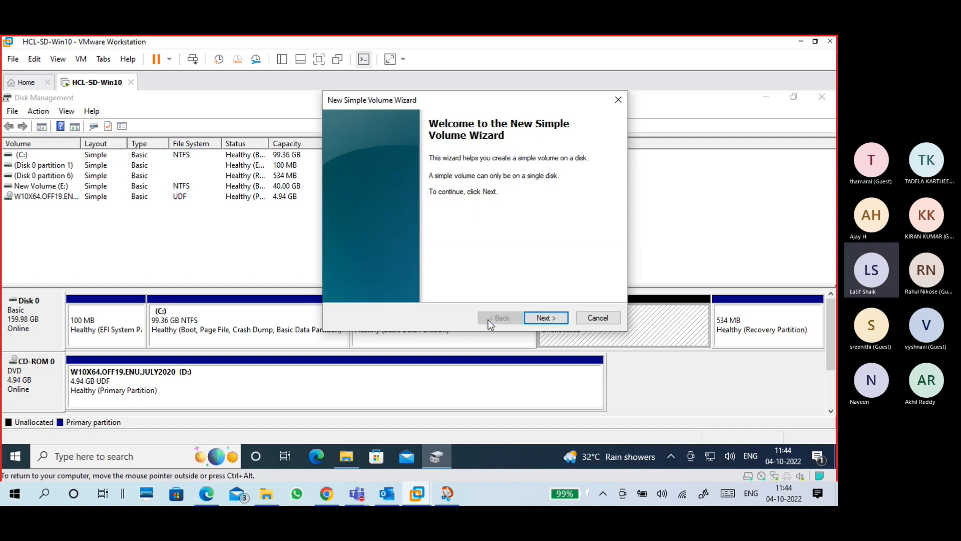
pyautogui.click(596, 317)
pyautogui.rightClick(590, 321)
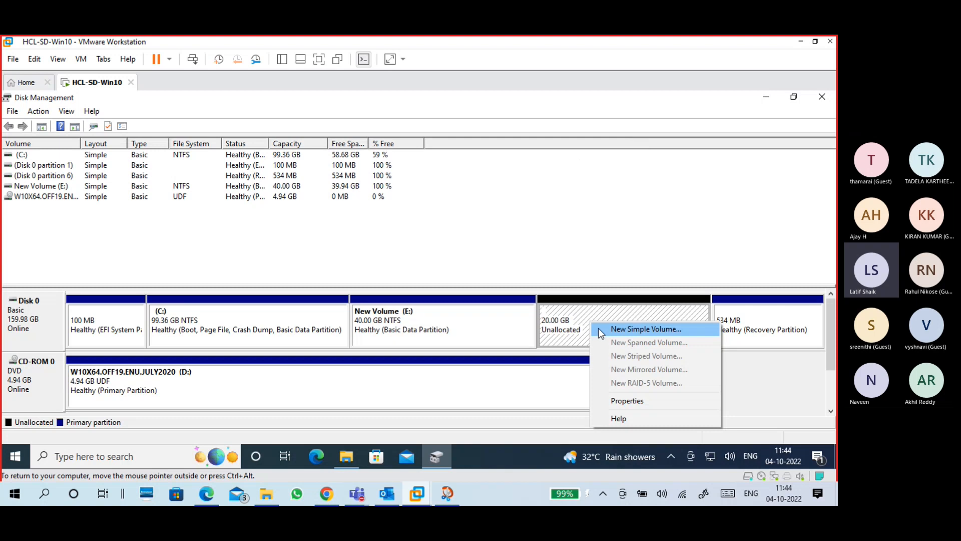
pyautogui.click(585, 323)
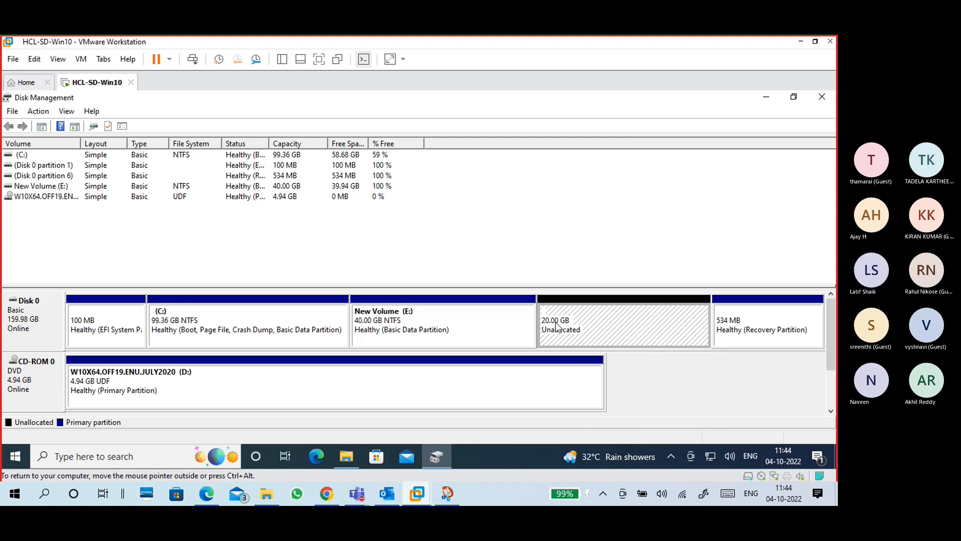
# Step: Start a new simple volume in the unallocated space on Disk 0 and set its size to 10240 MB
pyautogui.rightClick(586, 324)
pyautogui.click(592, 327)
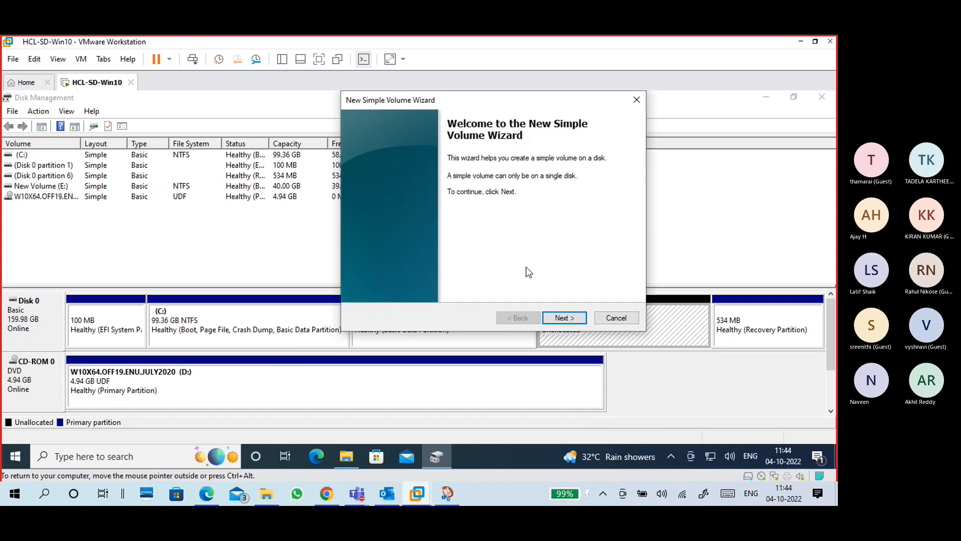
pyautogui.click(570, 320)
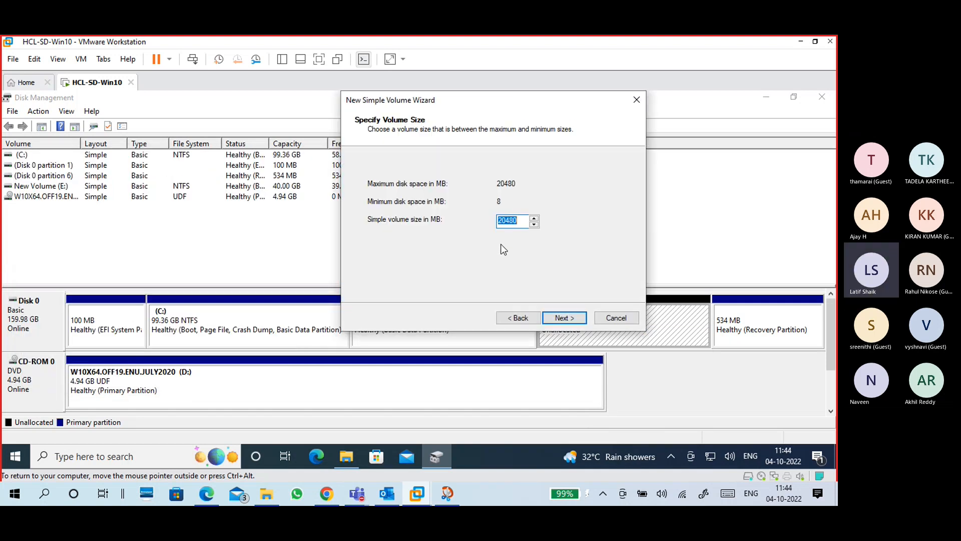
pyautogui.write('0')
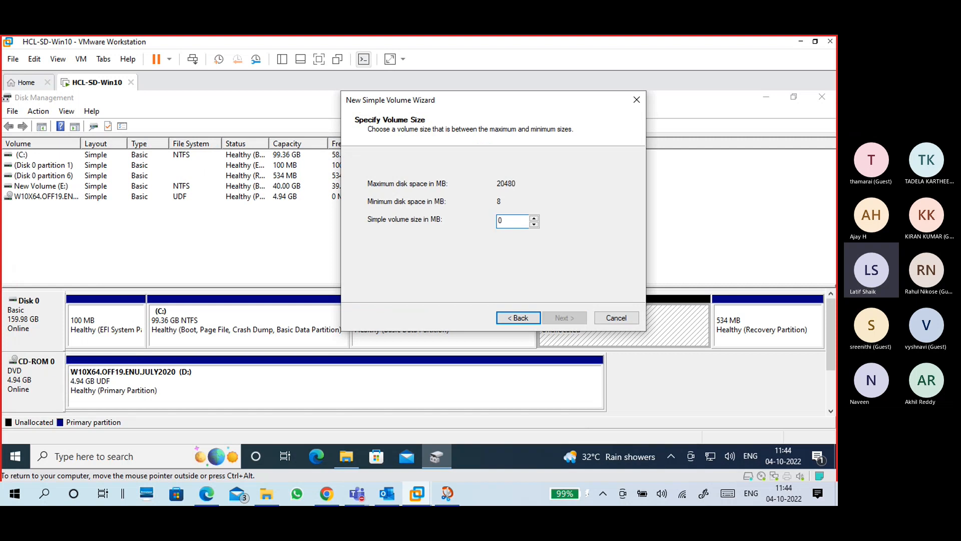
pyautogui.press('BackSpace')
pyautogui.write('102')
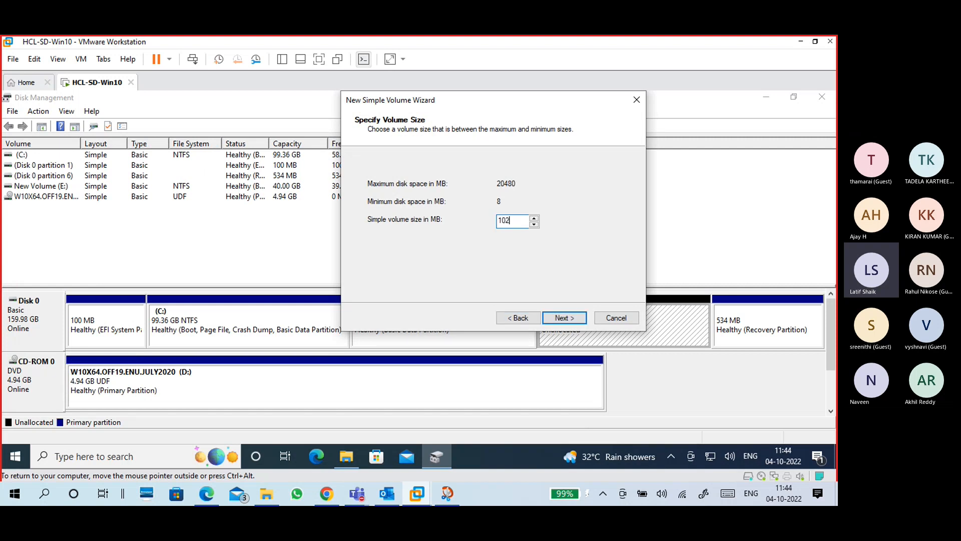
pyautogui.write('40')
pyautogui.click(580, 316)
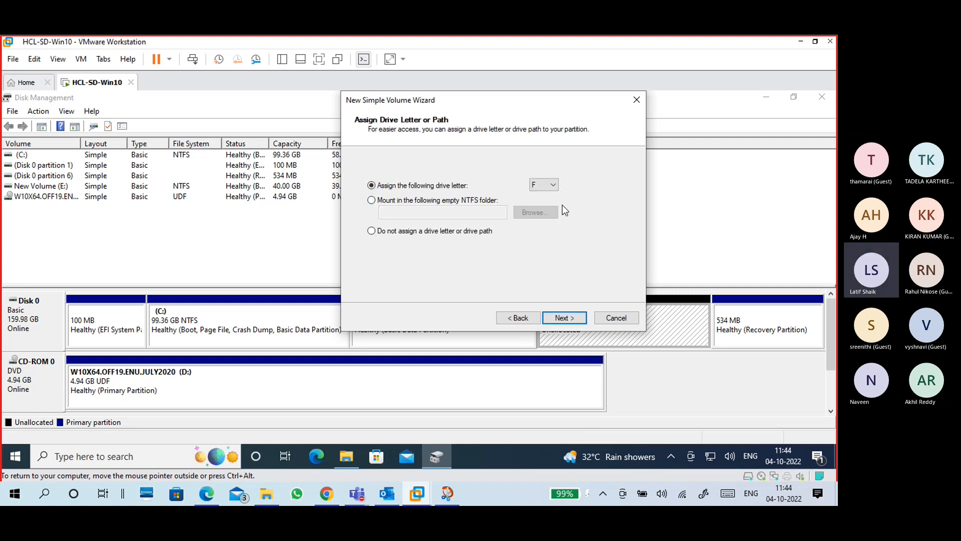
# Step: Assign drive letter F to the new volume and keep NTFS as file system with the default allocation unit size
pyautogui.click(555, 189)
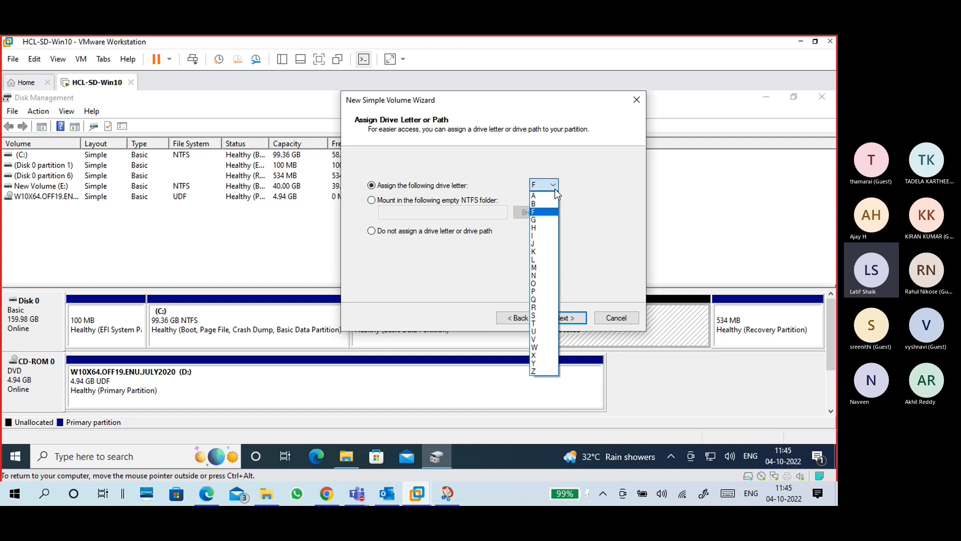
pyautogui.click(557, 210)
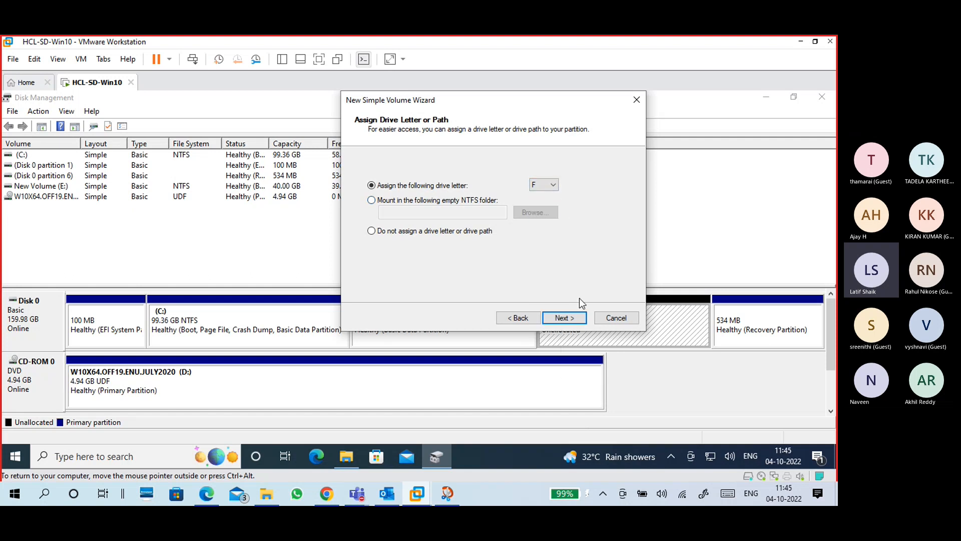
pyautogui.click(569, 319)
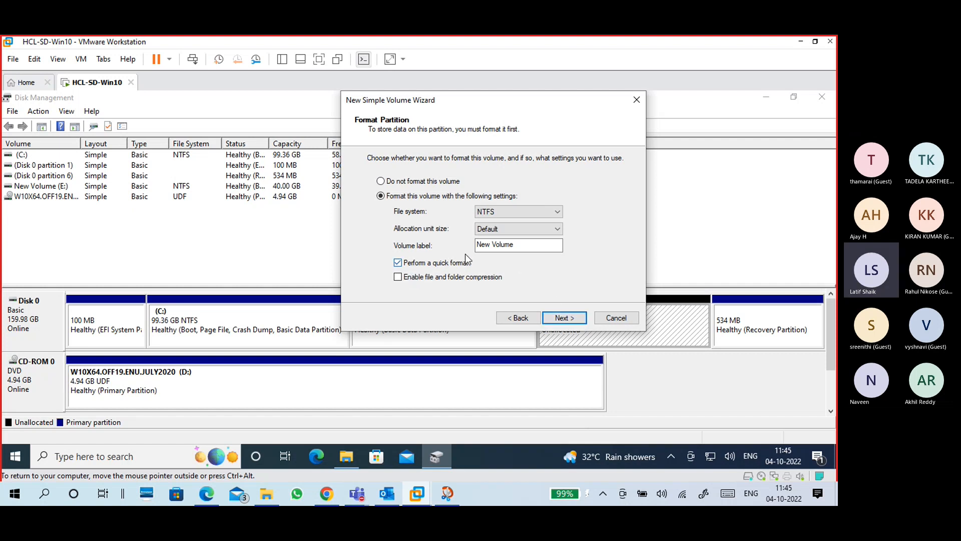
pyautogui.click(503, 211)
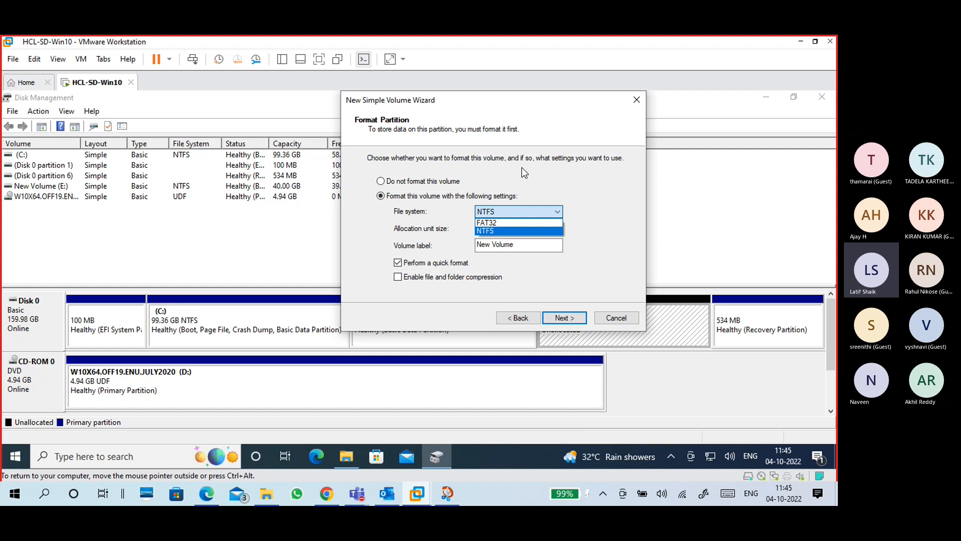
pyautogui.click(494, 222)
pyautogui.click(501, 210)
pyautogui.click(503, 229)
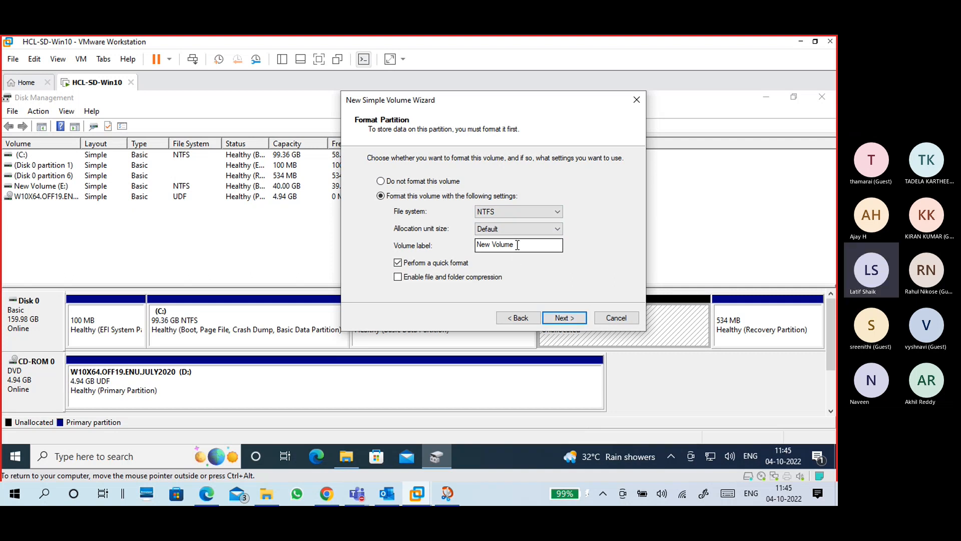
# Step: Set the volume label to Volume10g and finish creating the quick-formatted simple volume
pyautogui.moveTo(517, 245); pyautogui.dragTo(466, 243)
pyautogui.click(492, 249)
pyautogui.press('BackSpace')
pyautogui.press('BackSpace')
pyautogui.press('BackSpace')
pyautogui.press('BackSpace')
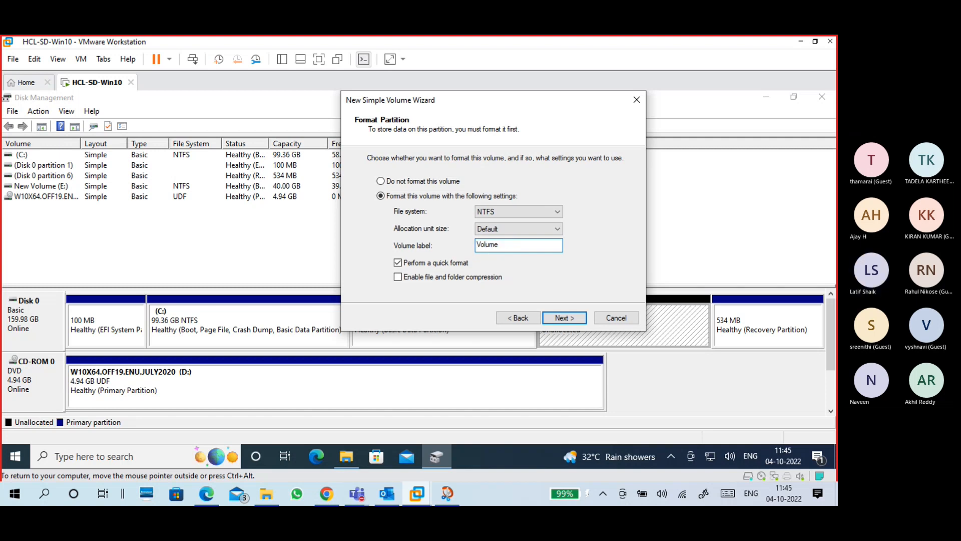
pyautogui.write('10g')
pyautogui.click(563, 315)
pyautogui.click(564, 315)
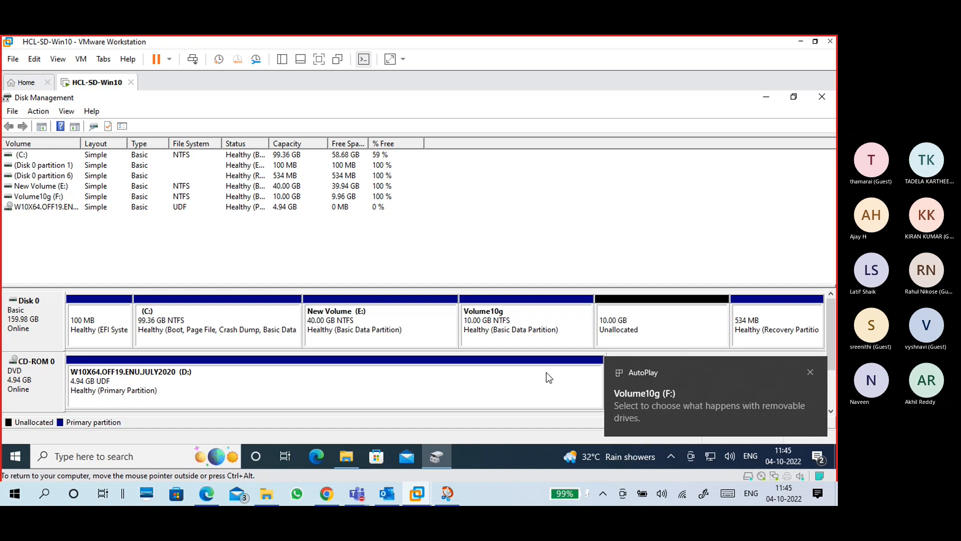
# Step: View Volume10g (F:) among the drives in the virtual machine's File Explorer, open it, and return to Disk Management
pyautogui.click(348, 456)
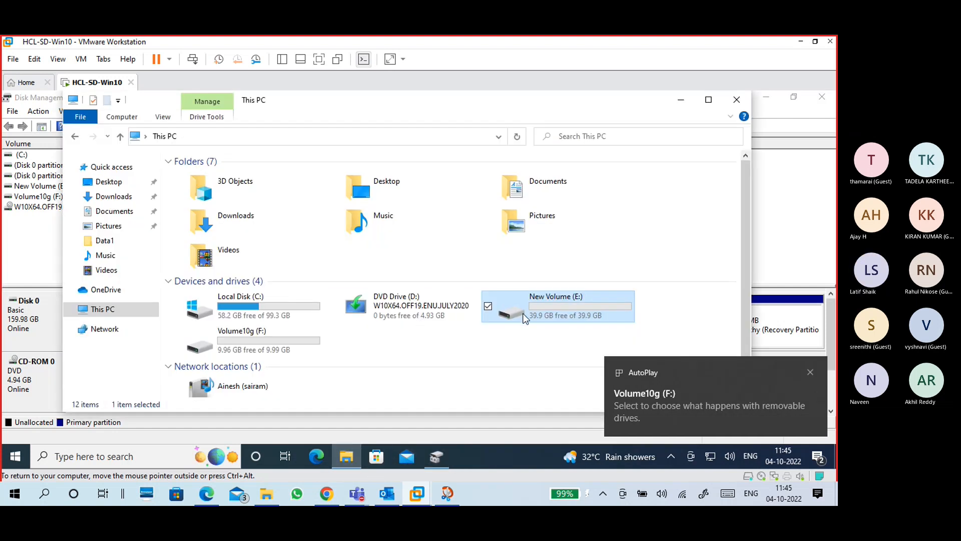
pyautogui.click(274, 366)
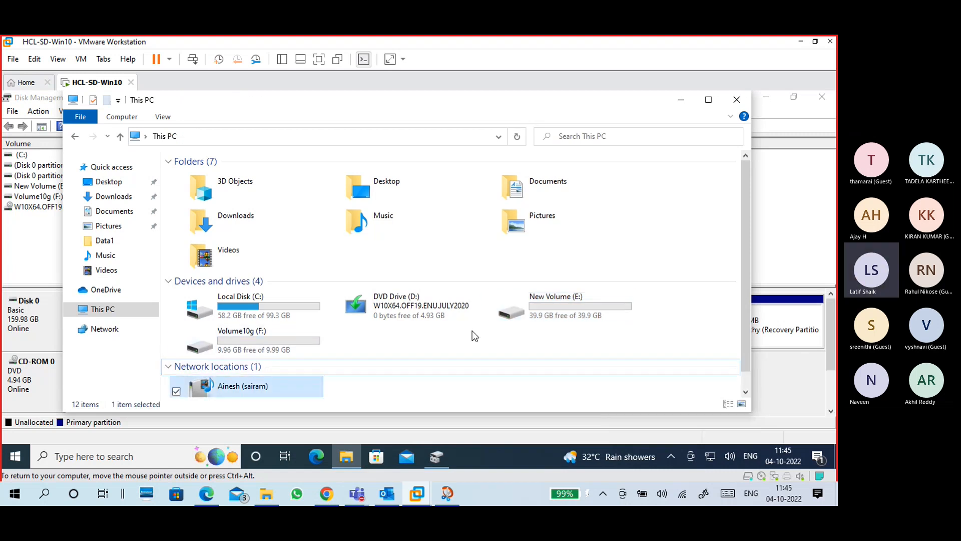
pyautogui.click(709, 100)
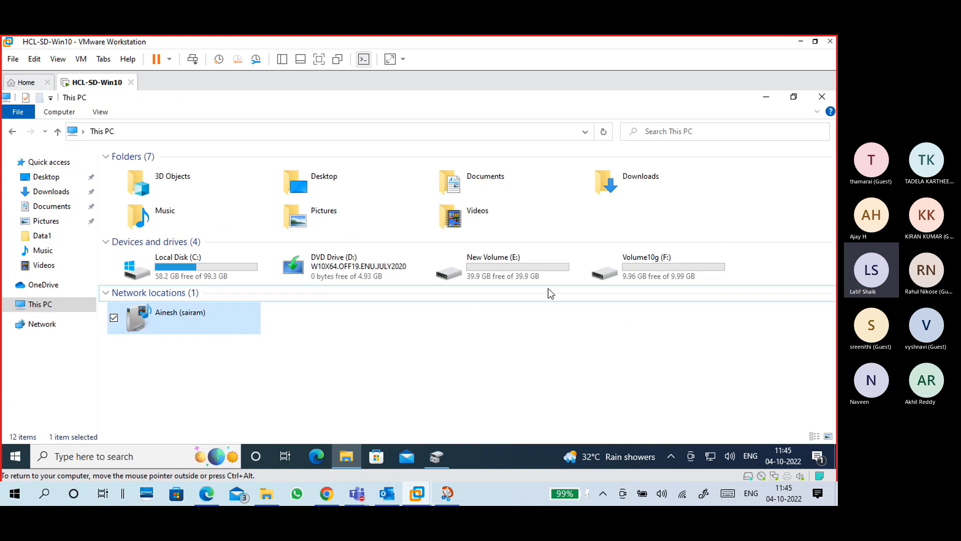
pyautogui.click(661, 264)
pyautogui.doubleClick(661, 263)
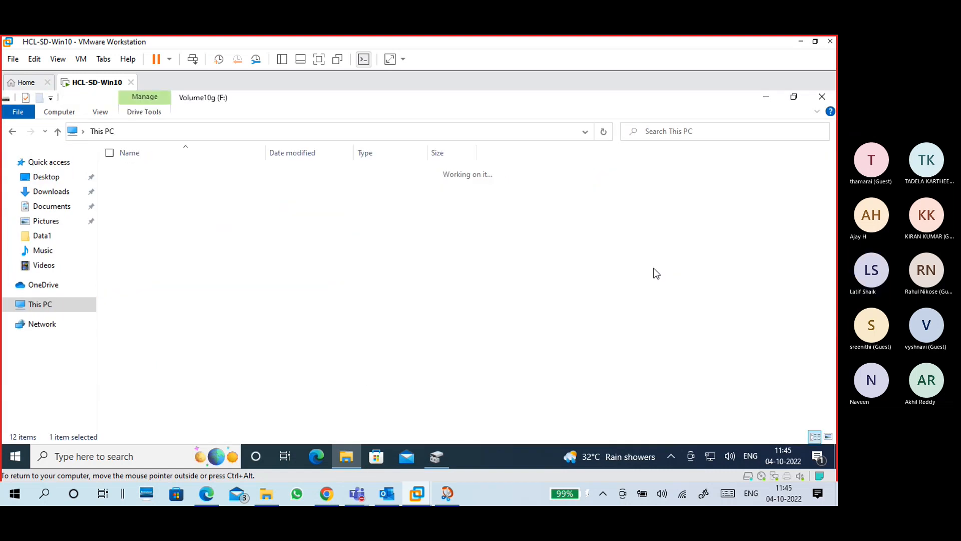
pyautogui.click(108, 132)
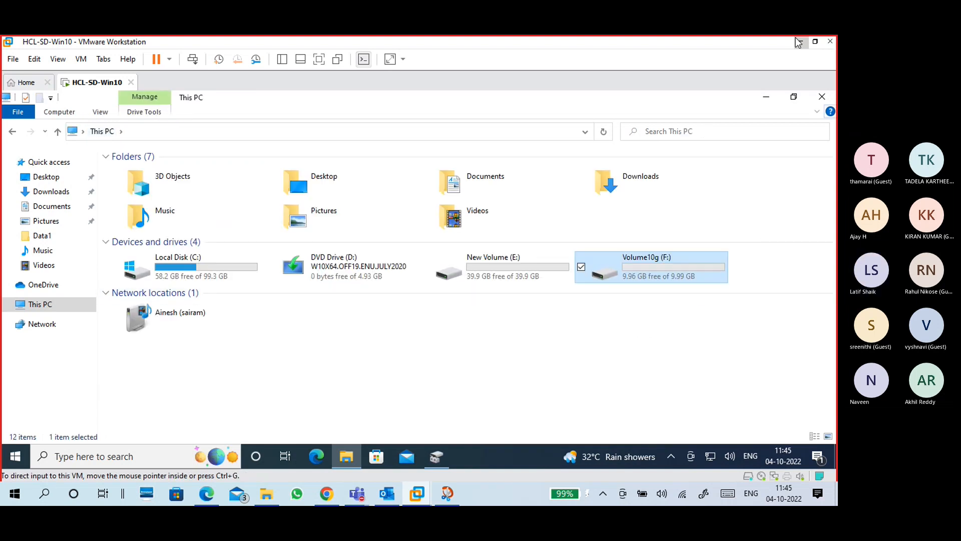
pyautogui.click(766, 97)
# Step: Compare the volume operations available for Volume10g (F:) and New Volume (E:) on Disk 0
pyautogui.click(410, 335)
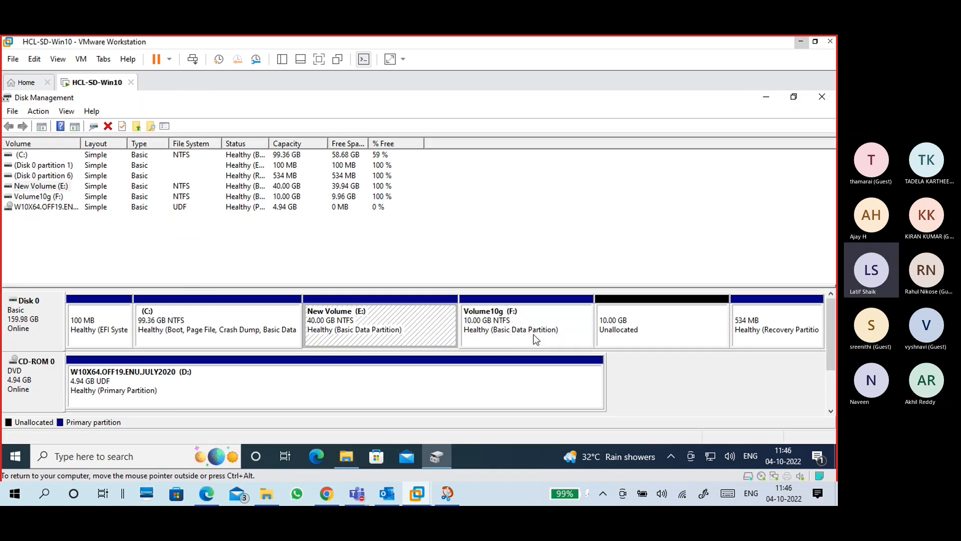
pyautogui.click(532, 334)
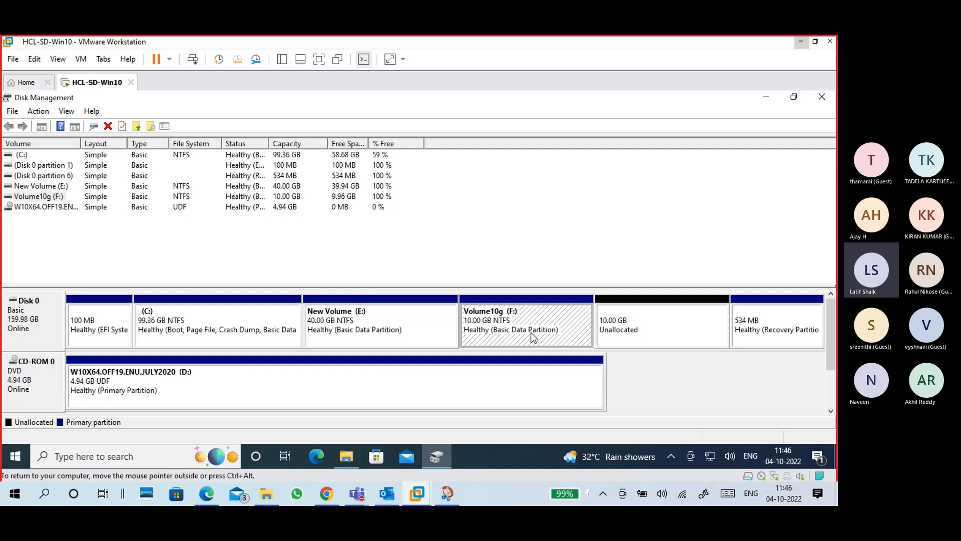
pyautogui.rightClick(517, 333)
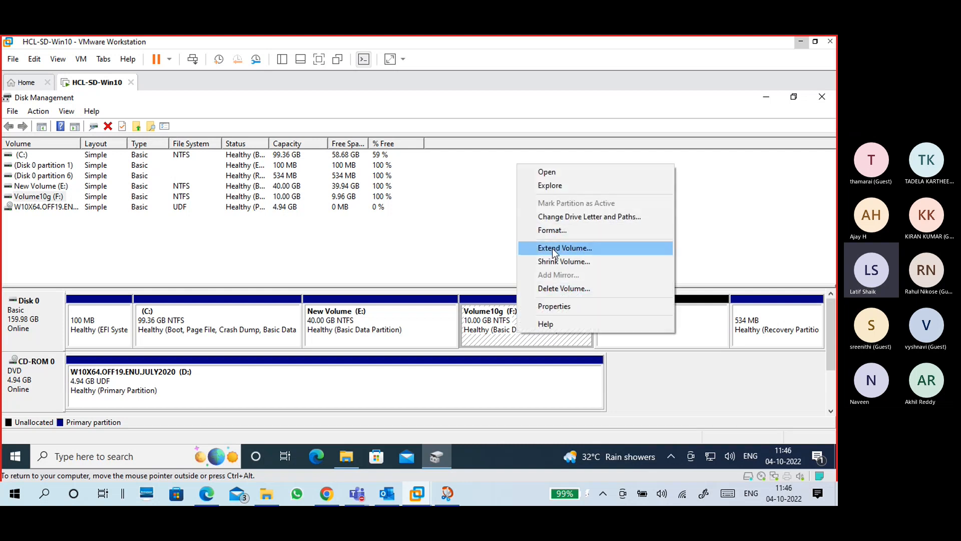
pyautogui.click(382, 336)
pyautogui.rightClick(383, 332)
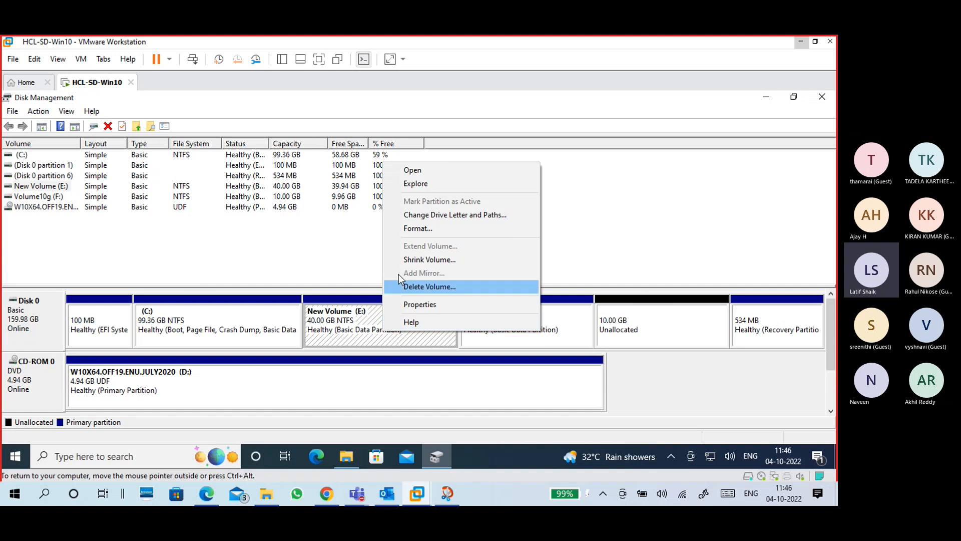
pyautogui.click(382, 335)
# Step: Examine where the unallocated space lies relative to E: and F:, and check whether each volume offers Extend Volume
pyautogui.click(639, 320)
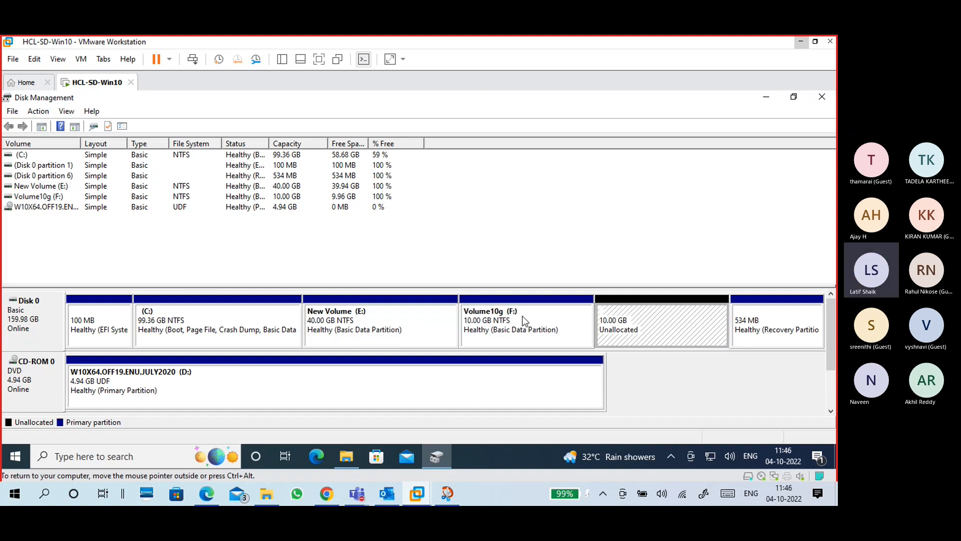
pyautogui.click(414, 318)
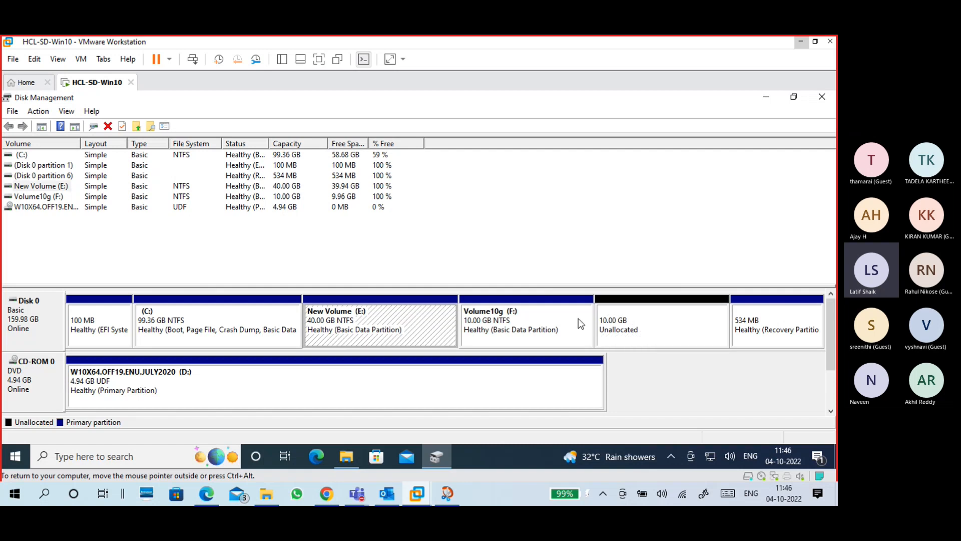
pyautogui.click(633, 319)
pyautogui.click(528, 318)
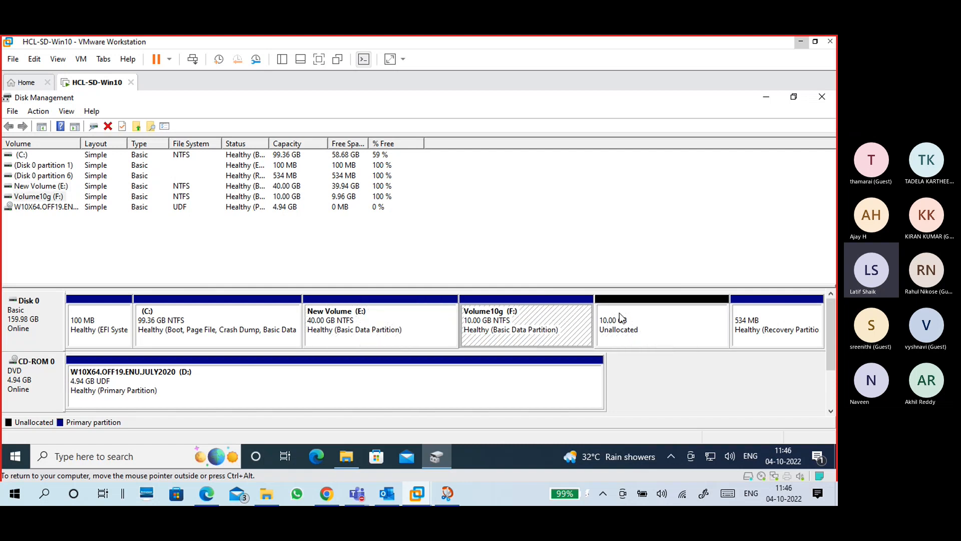
pyautogui.rightClick(544, 330)
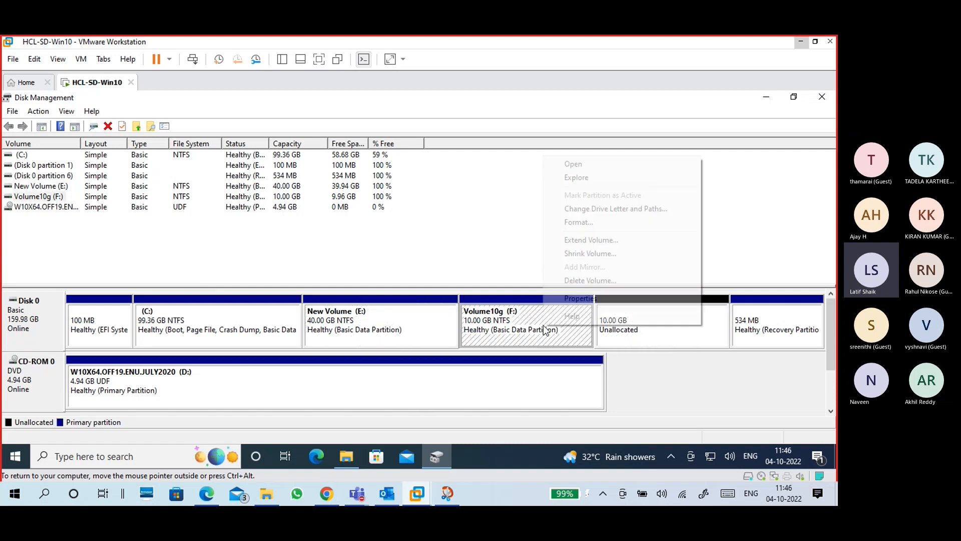
pyautogui.click(403, 335)
pyautogui.rightClick(399, 334)
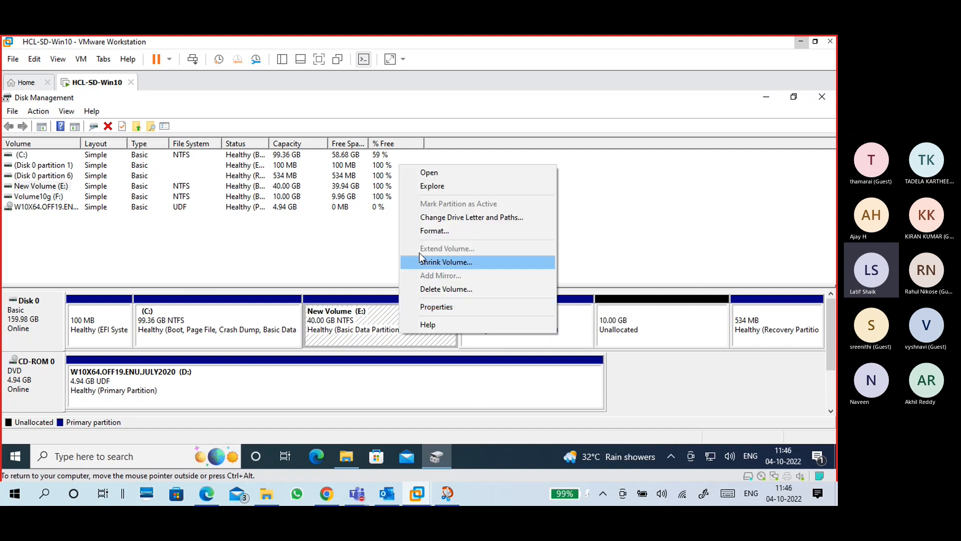
pyautogui.click(743, 311)
pyautogui.click(570, 316)
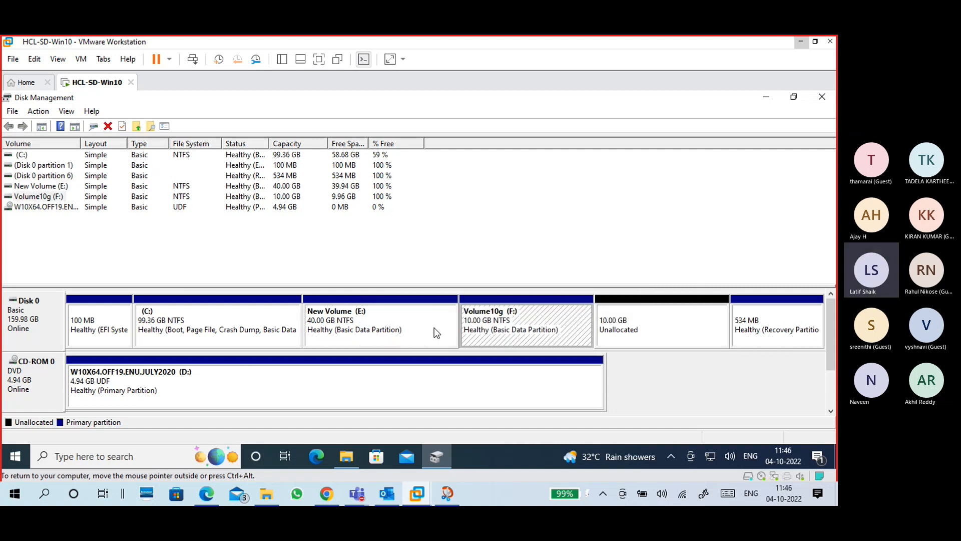
pyautogui.rightClick(407, 317)
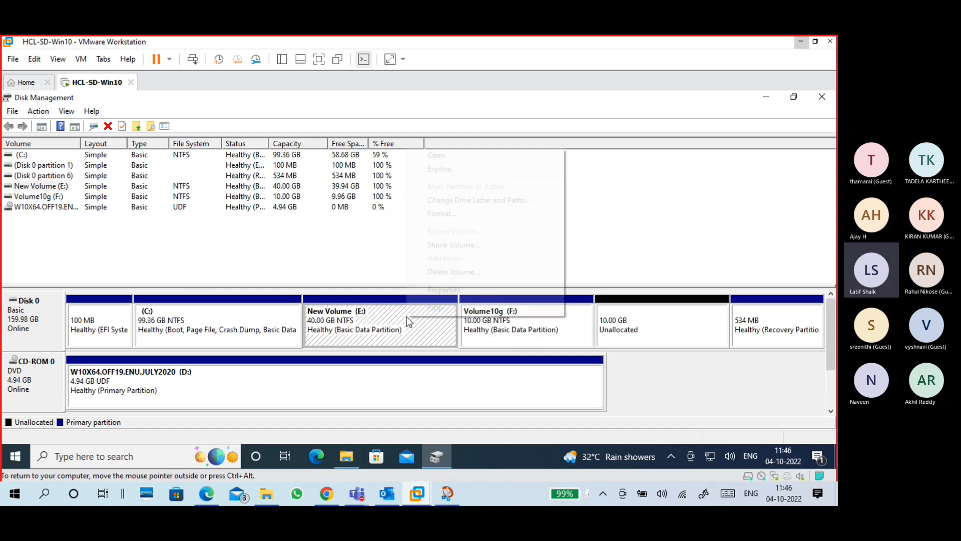
pyautogui.click(393, 319)
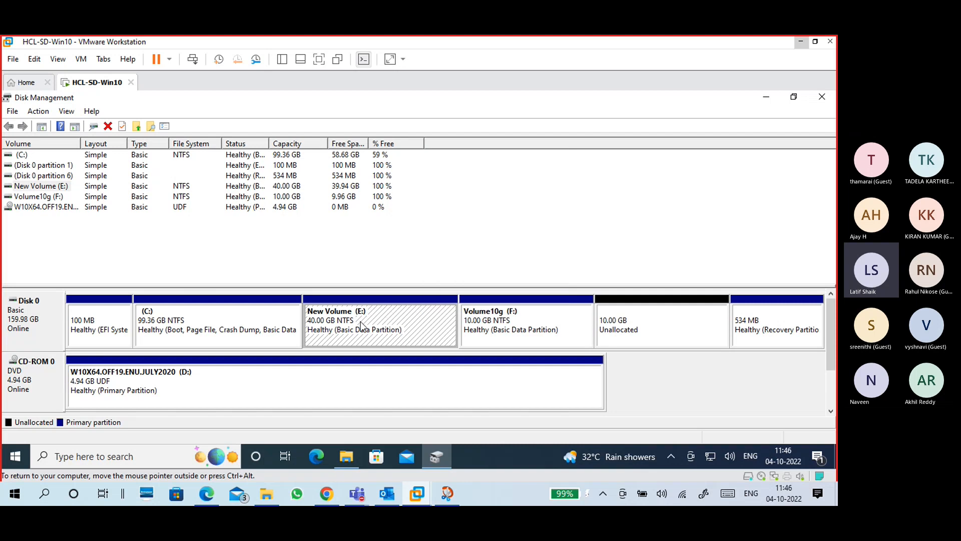
# Step: Shrink New Volume (E:) by 10240 MB
pyautogui.rightClick(365, 329)
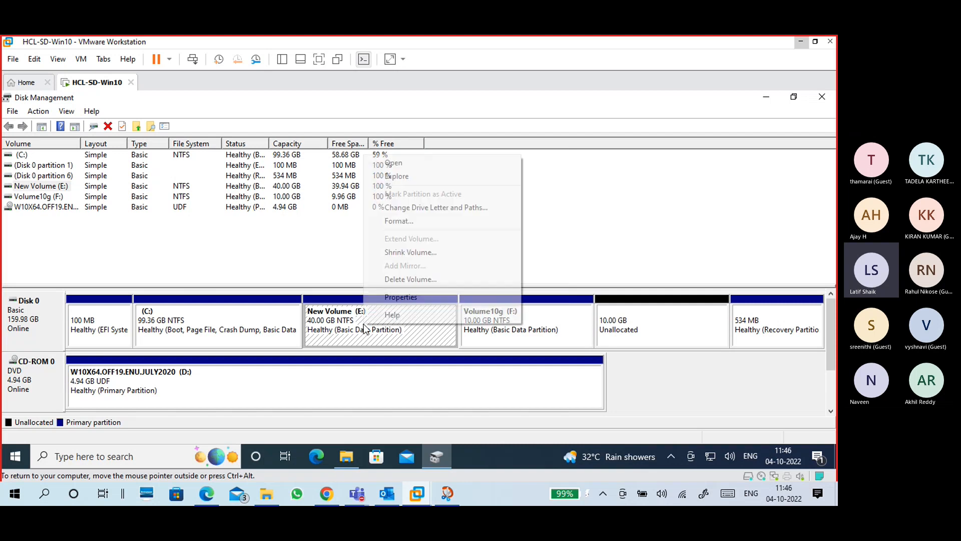
pyautogui.click(389, 251)
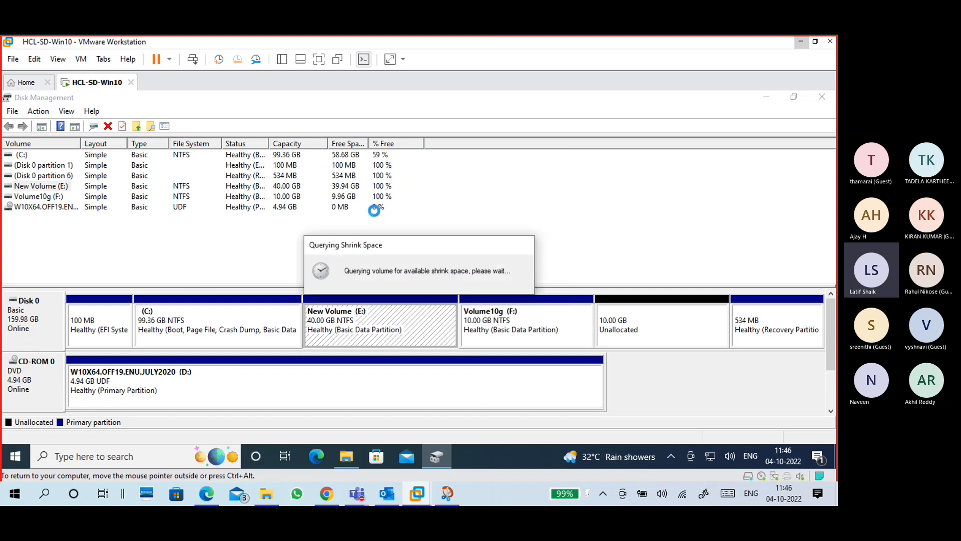
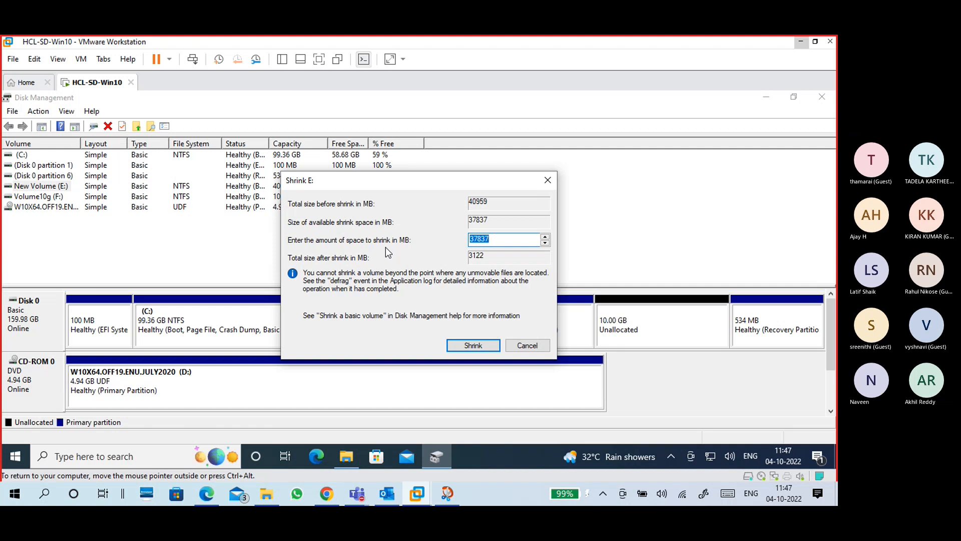
pyautogui.write('1')
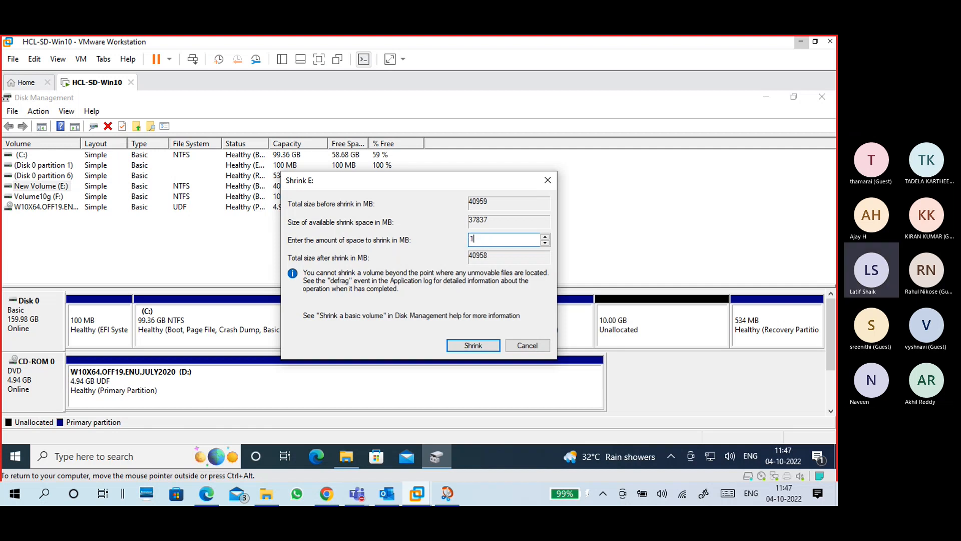
pyautogui.write('0240')
pyautogui.click(459, 343)
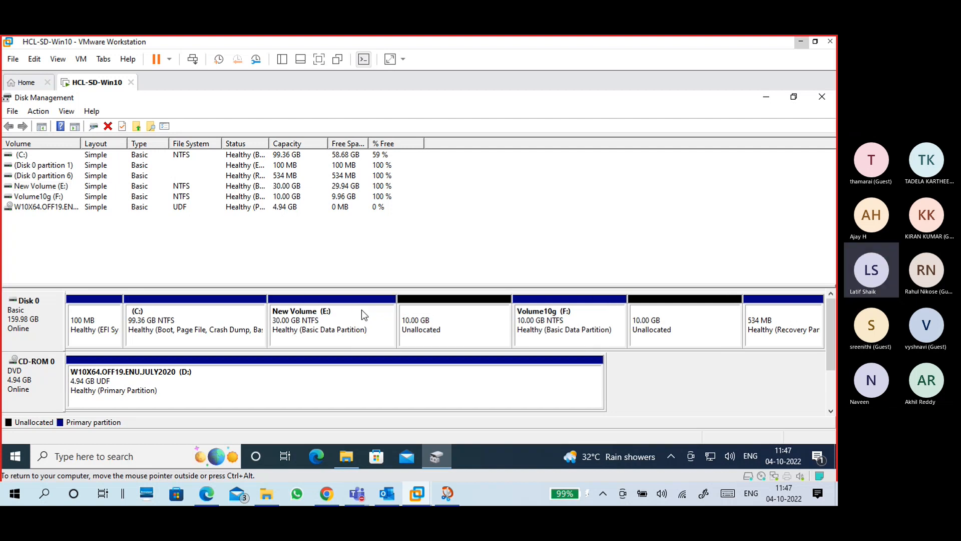
# Step: Review the partition order on Disk 0, check how much space the Extend Volume Wizard offers New Volume (E:), and cancel the wizard
pyautogui.click(362, 310)
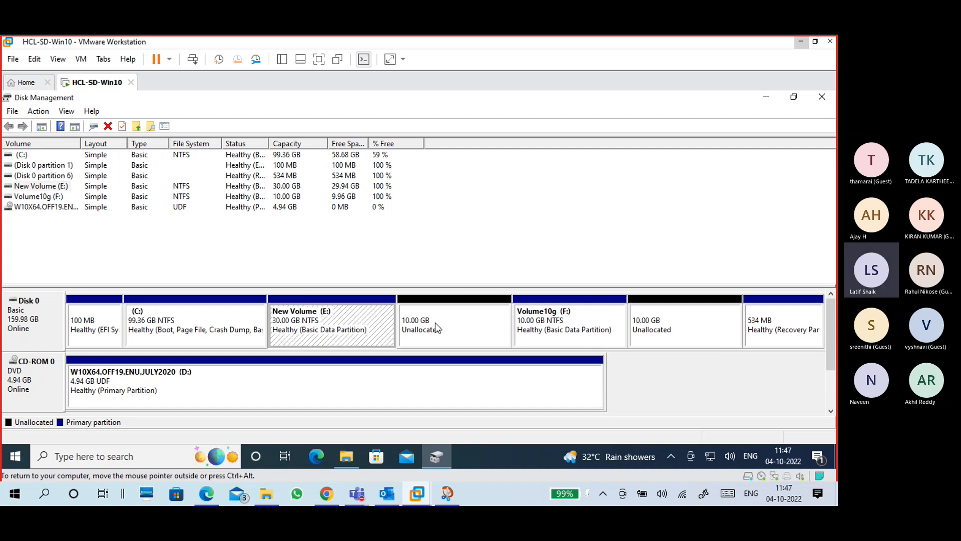
pyautogui.click(459, 321)
pyautogui.click(556, 332)
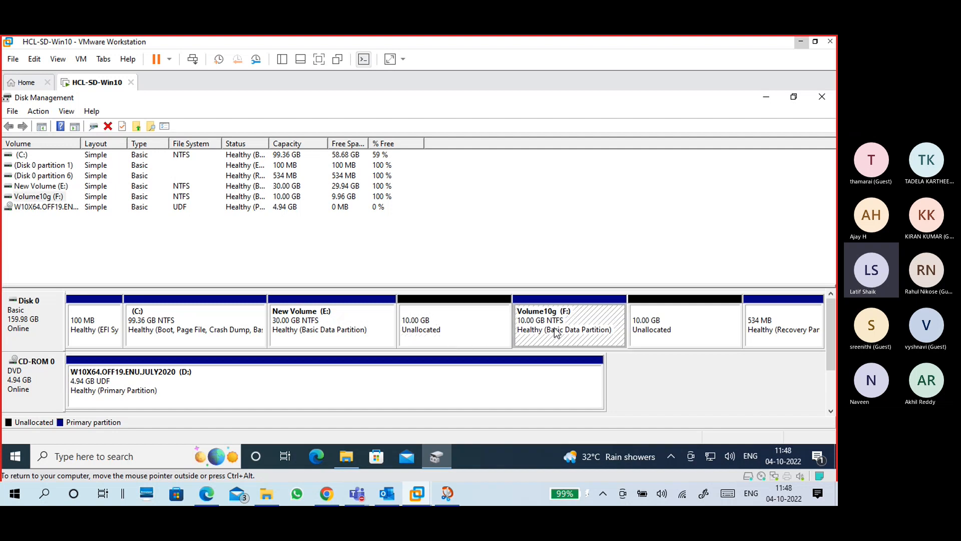
pyautogui.click(663, 307)
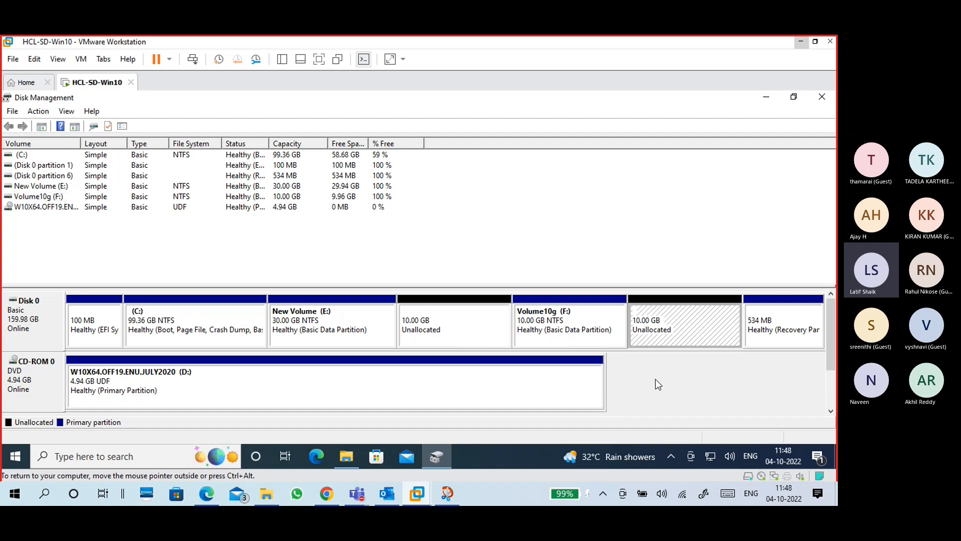
pyautogui.rightClick(301, 331)
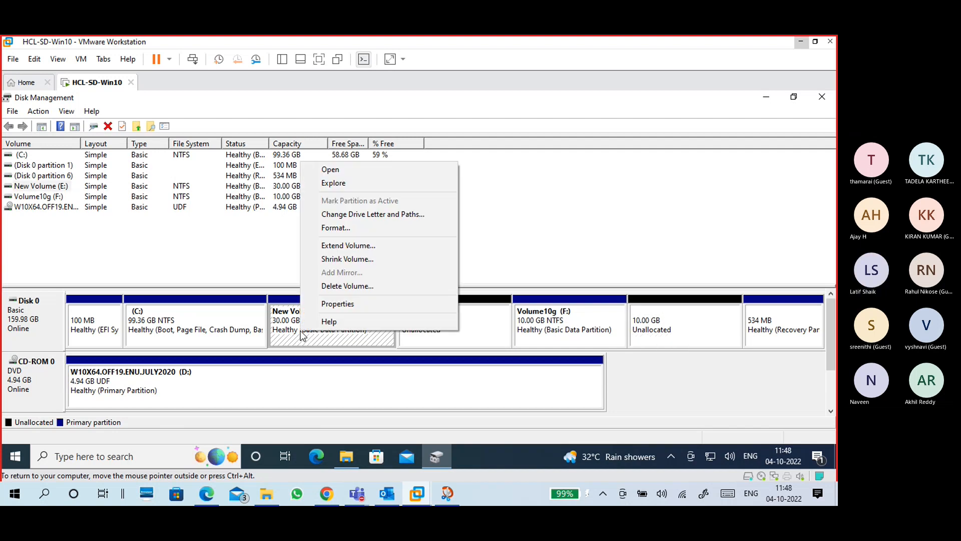
pyautogui.click(314, 247)
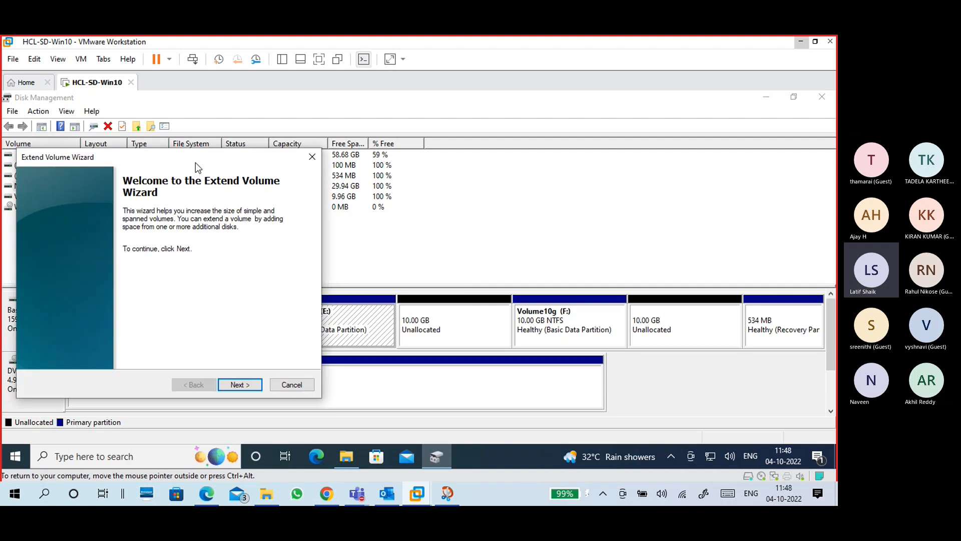
pyautogui.moveTo(195, 162); pyautogui.dragTo(397, 104)
pyautogui.click(440, 328)
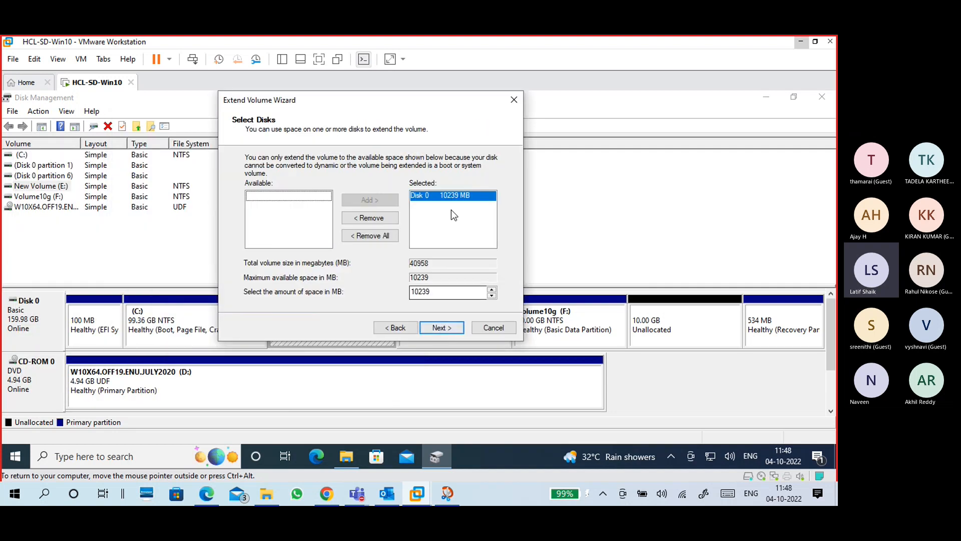
pyautogui.click(510, 326)
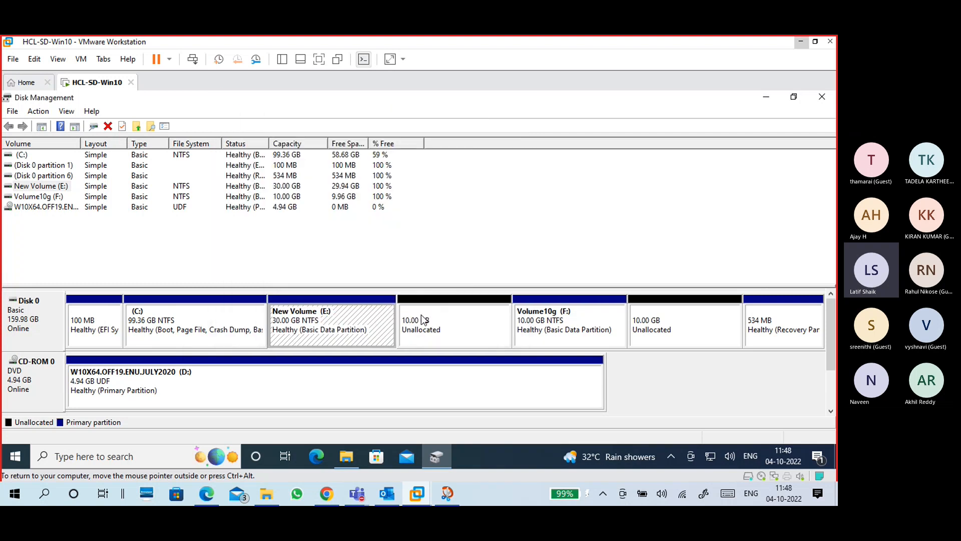
# Step: Check how much space the Extend Volume Wizard offers Volume10g (F:) on Disk 0, and cancel without extending
pyautogui.click(464, 323)
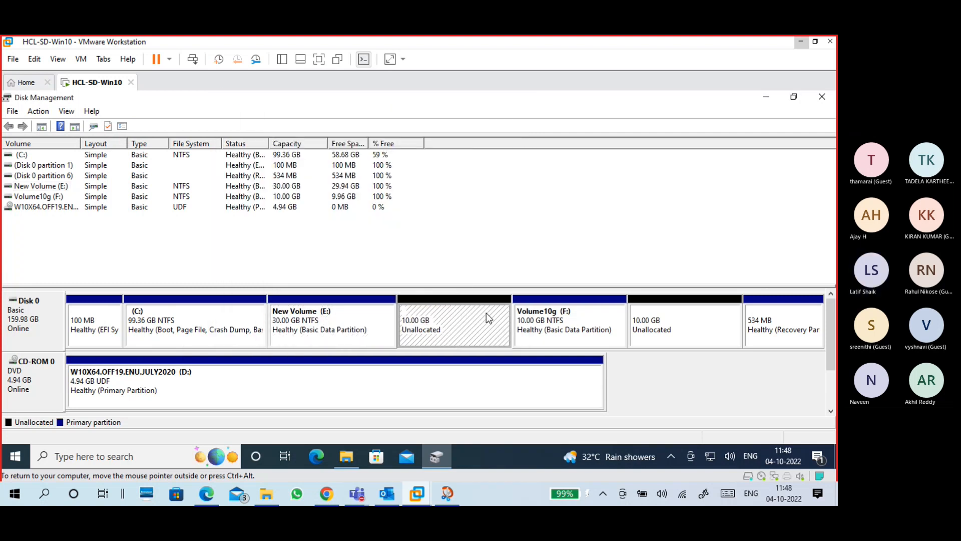
pyautogui.click(588, 318)
pyautogui.rightClick(589, 317)
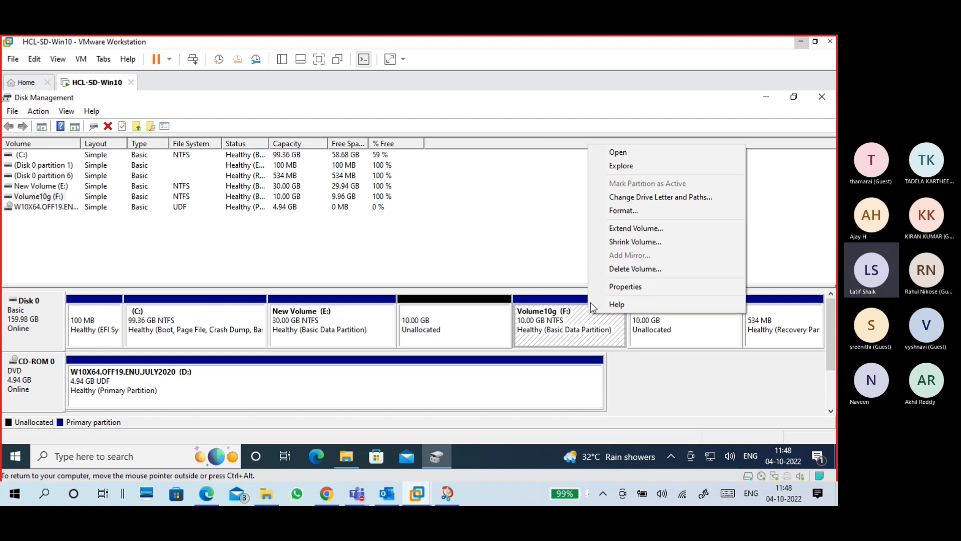
pyautogui.click(601, 228)
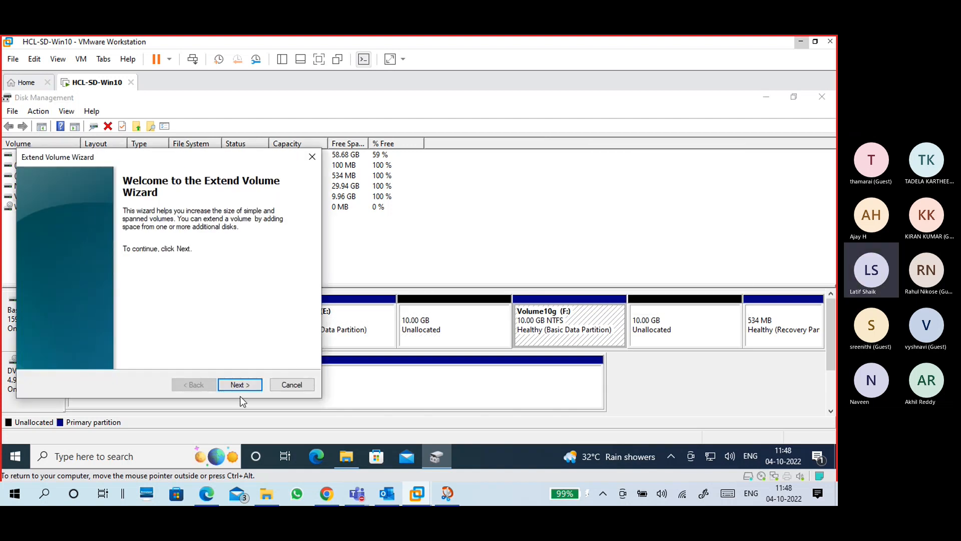
pyautogui.click(238, 385)
pyautogui.click(239, 385)
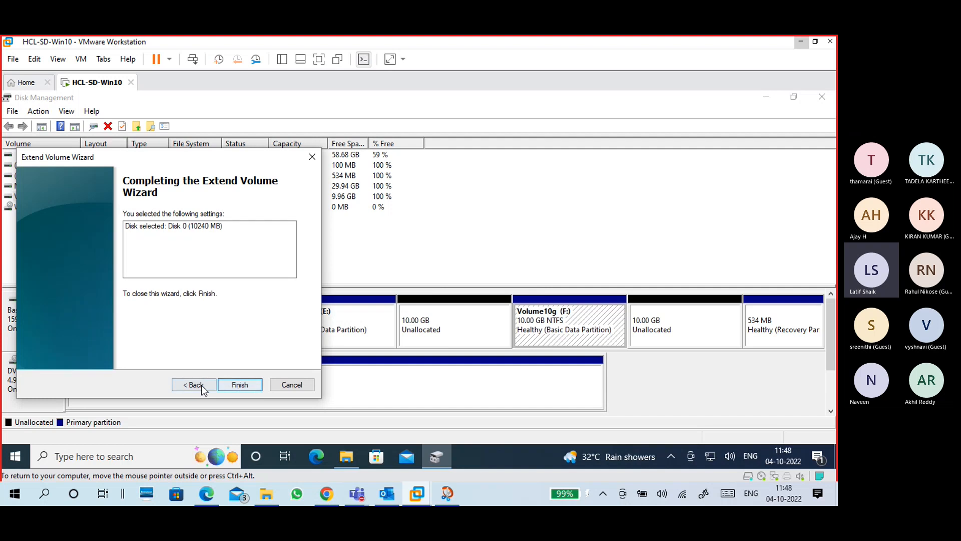
pyautogui.click(198, 385)
pyautogui.click(262, 256)
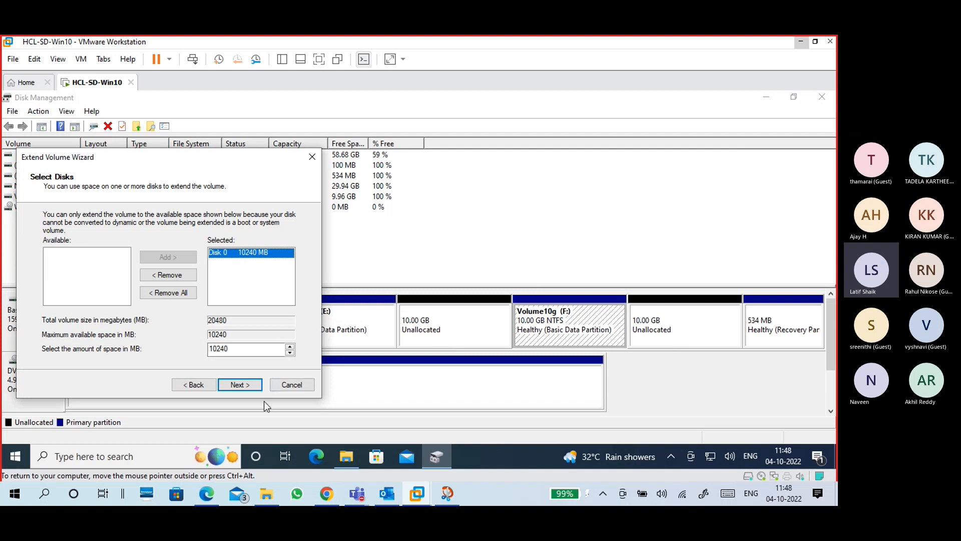
pyautogui.click(282, 386)
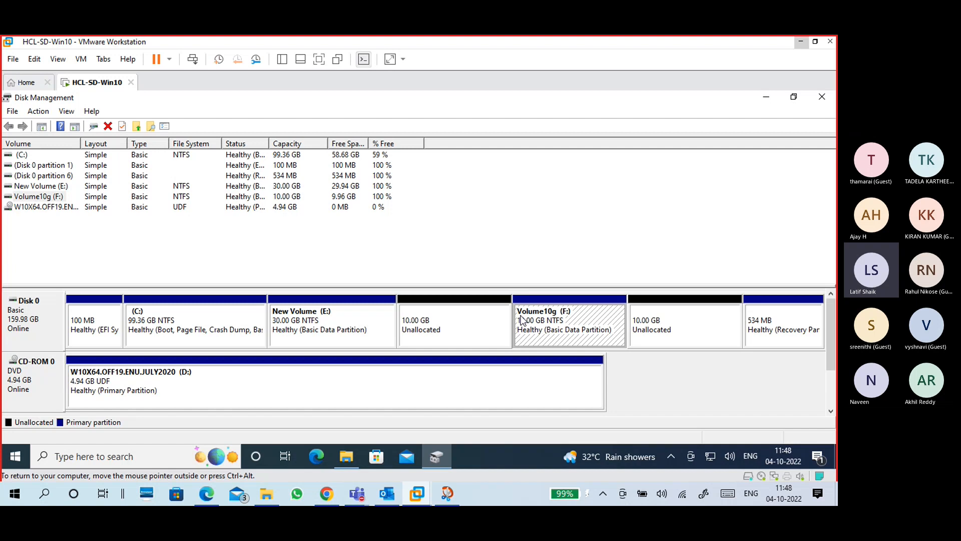
# Step: Examine which unallocated block on Disk 0 directly follows New Volume (E:) and which follows Volume10g (F:)
pyautogui.click(366, 342)
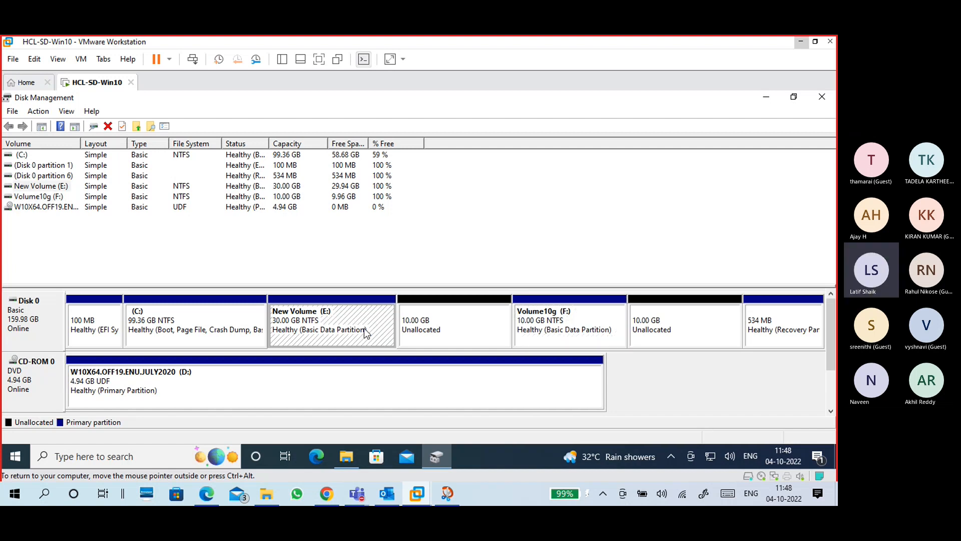
pyautogui.click(544, 308)
pyautogui.click(299, 338)
pyautogui.click(236, 321)
pyautogui.click(305, 323)
pyautogui.click(440, 330)
pyautogui.click(554, 309)
pyautogui.click(632, 315)
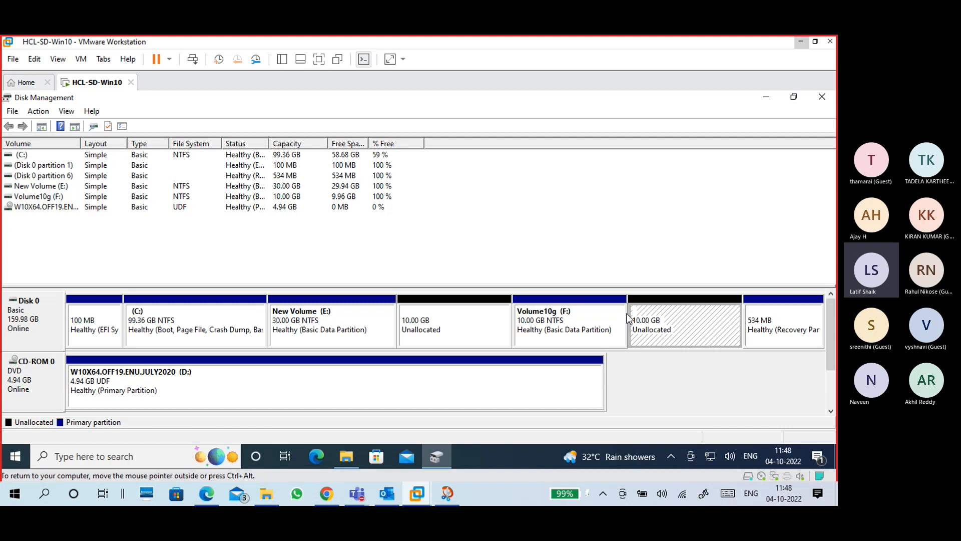
# Step: Extend New Volume (E:) by 10239 MB using the space selected on Disk 0
pyautogui.rightClick(369, 323)
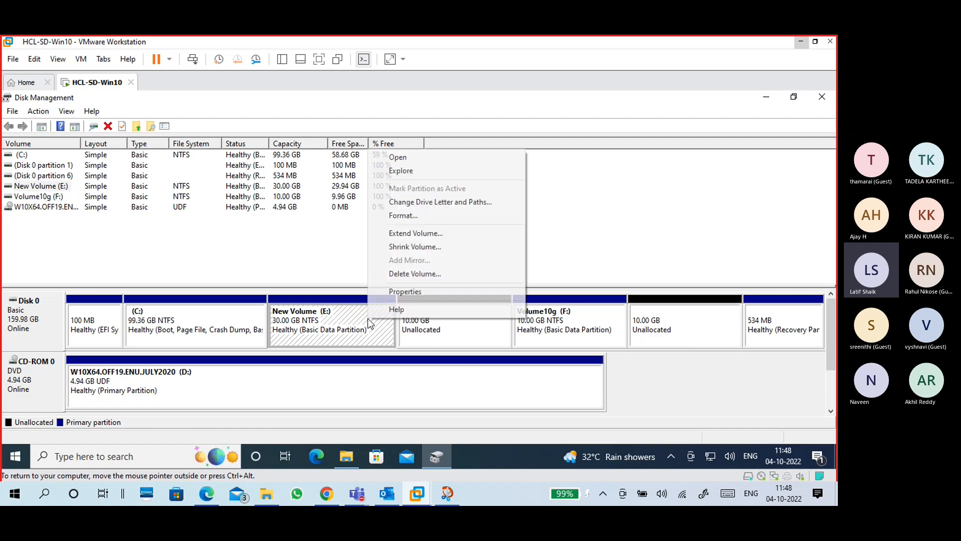
pyautogui.click(392, 234)
pyautogui.click(234, 385)
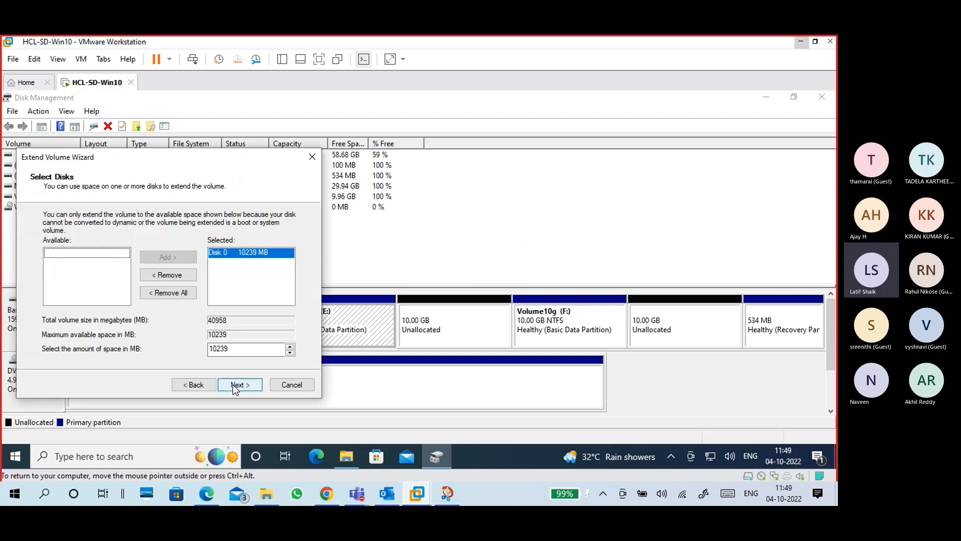
pyautogui.click(233, 384)
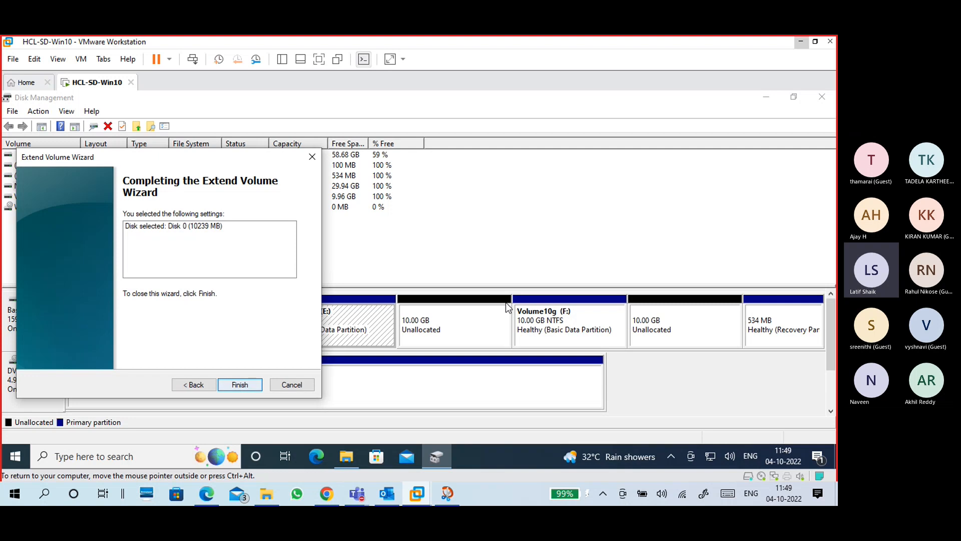
pyautogui.click(249, 384)
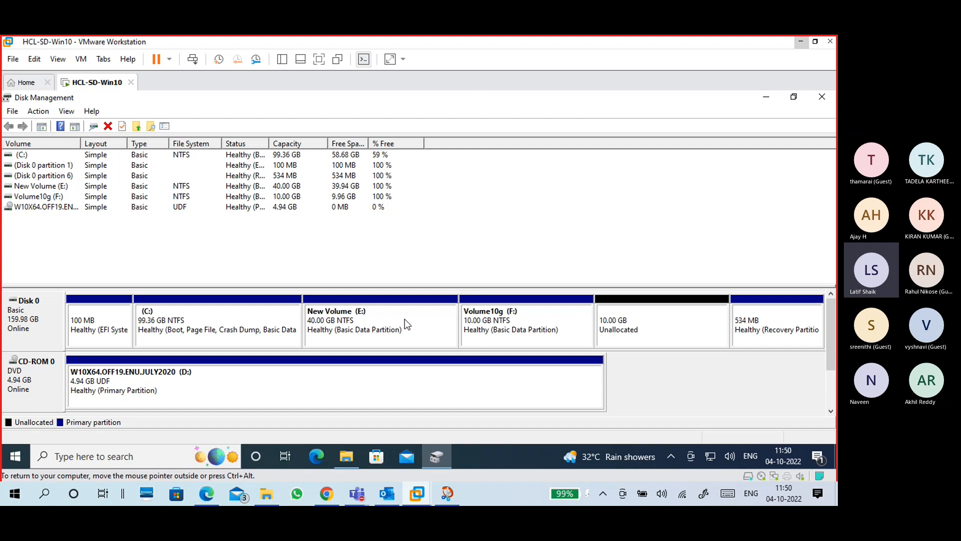
# Step: Compare the operations available for New Volume (E:) and the unallocated space, and review where Volume10g (F:) lies between them
pyautogui.rightClick(404, 319)
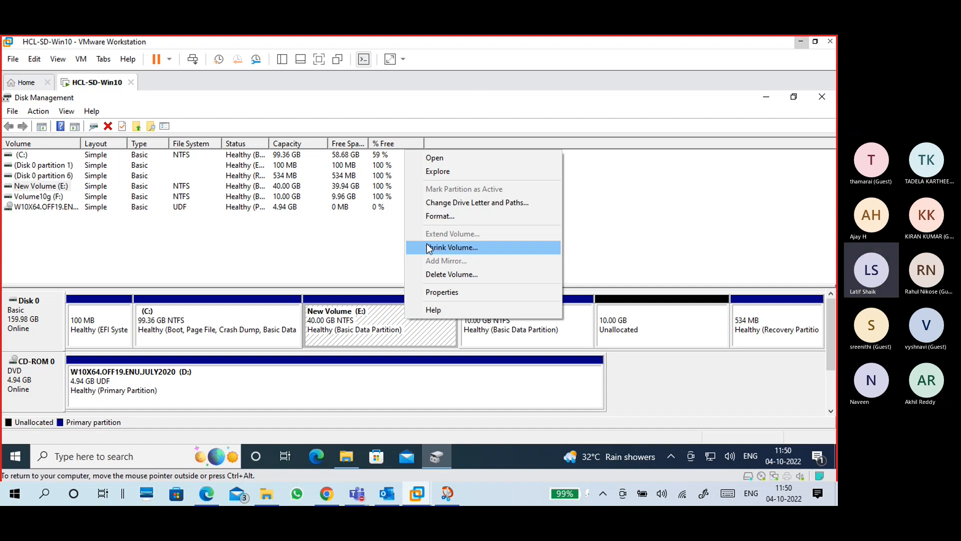
pyautogui.click(351, 339)
pyautogui.click(546, 308)
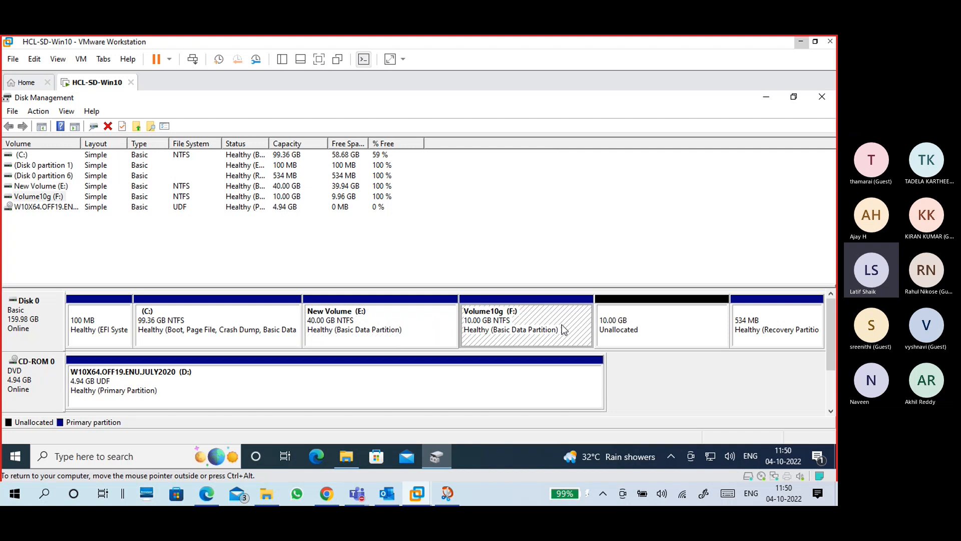
pyautogui.rightClick(636, 334)
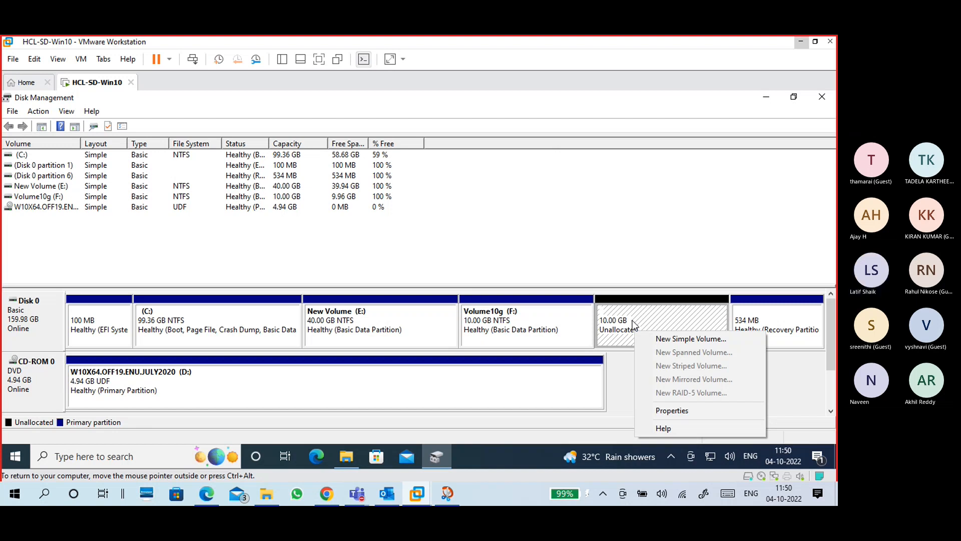
pyautogui.click(524, 316)
pyautogui.click(524, 316)
pyautogui.click(403, 318)
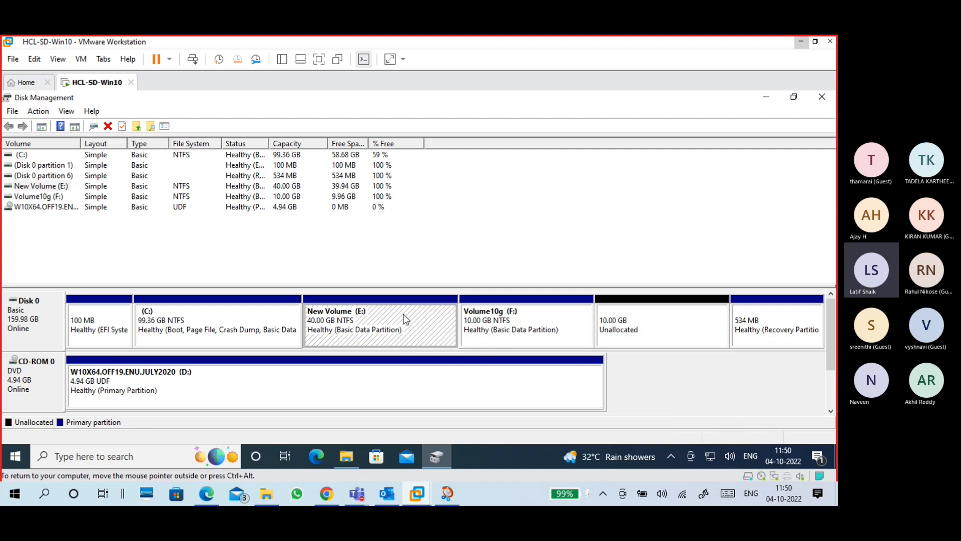
pyautogui.click(508, 325)
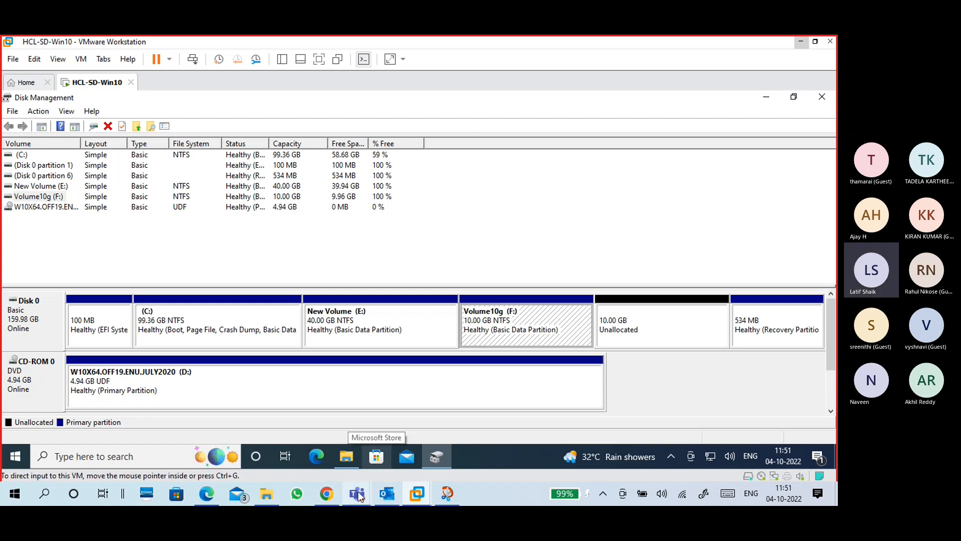
# Step: Check the participants in the Microsoft Teams meeting, minimize the meeting window, and close Disk Management in the virtual machine
pyautogui.click(358, 444)
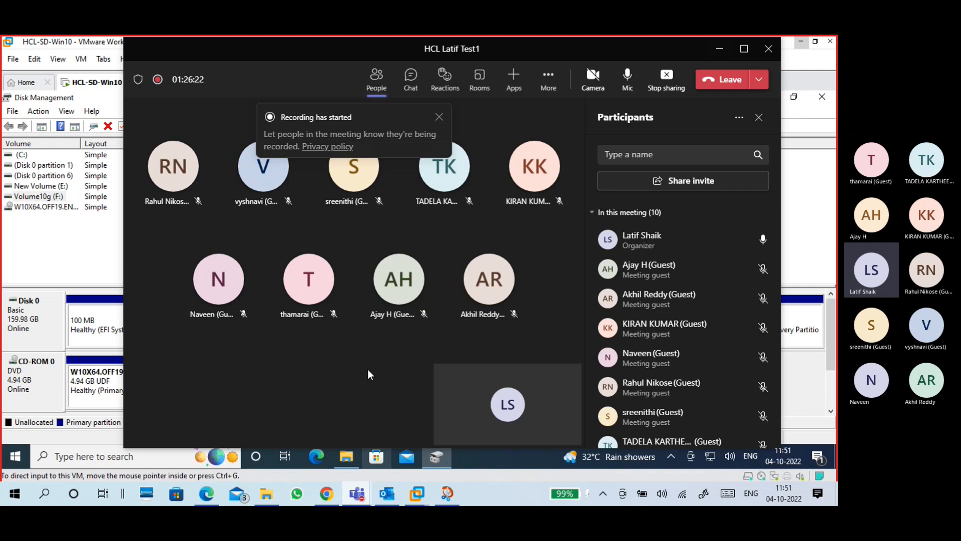
pyautogui.click(719, 48)
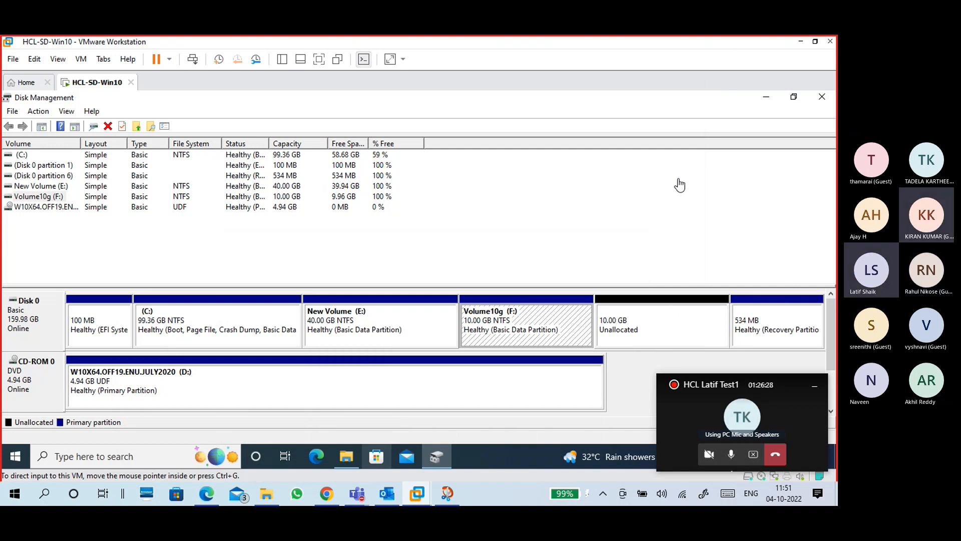
pyautogui.click(819, 99)
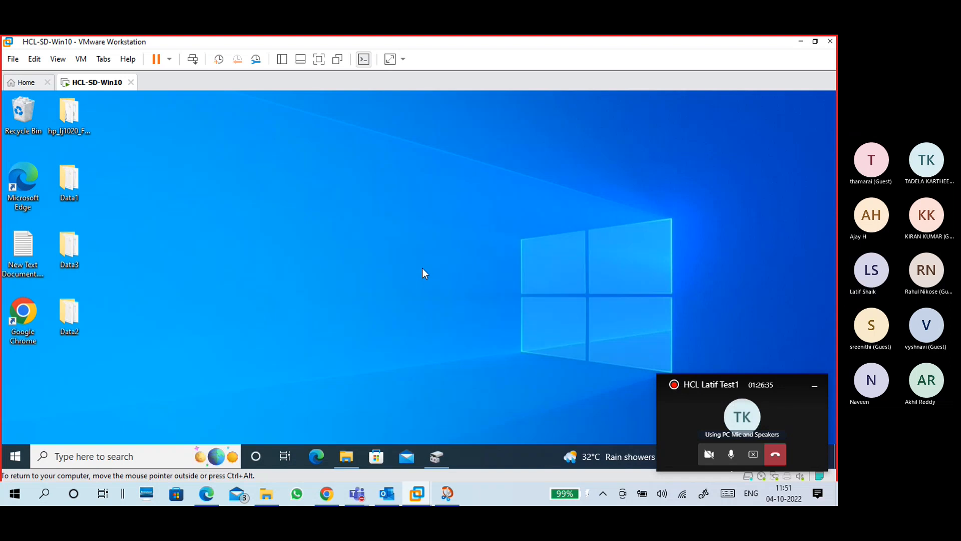
# Step: Search the virtual machine for "control", view all Control Panel items, and close the Control Panel window
pyautogui.click(78, 456)
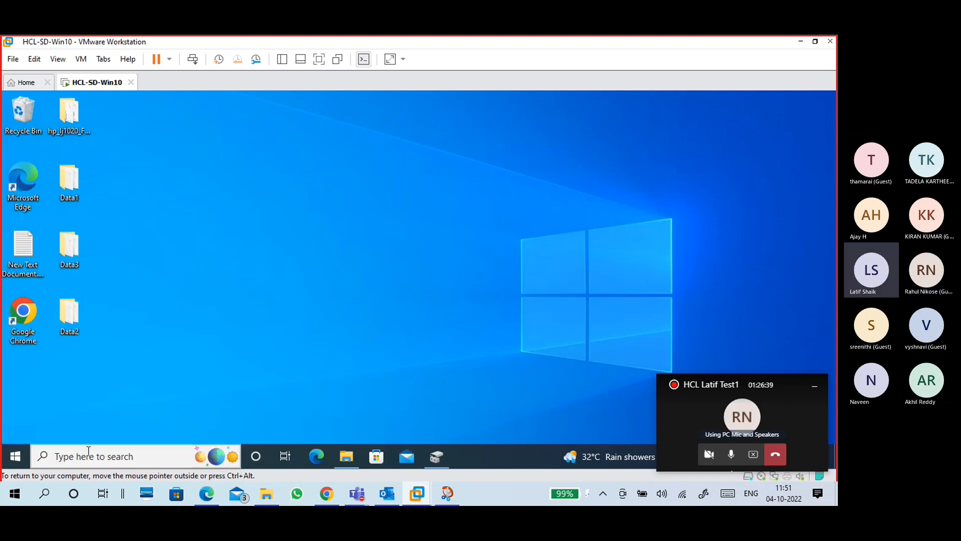
pyautogui.click(88, 455)
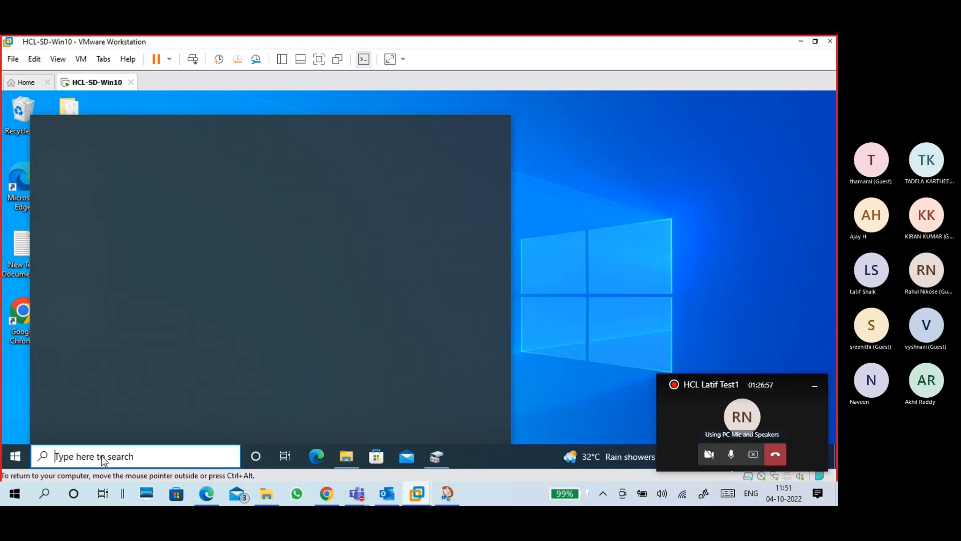
pyautogui.write('control')
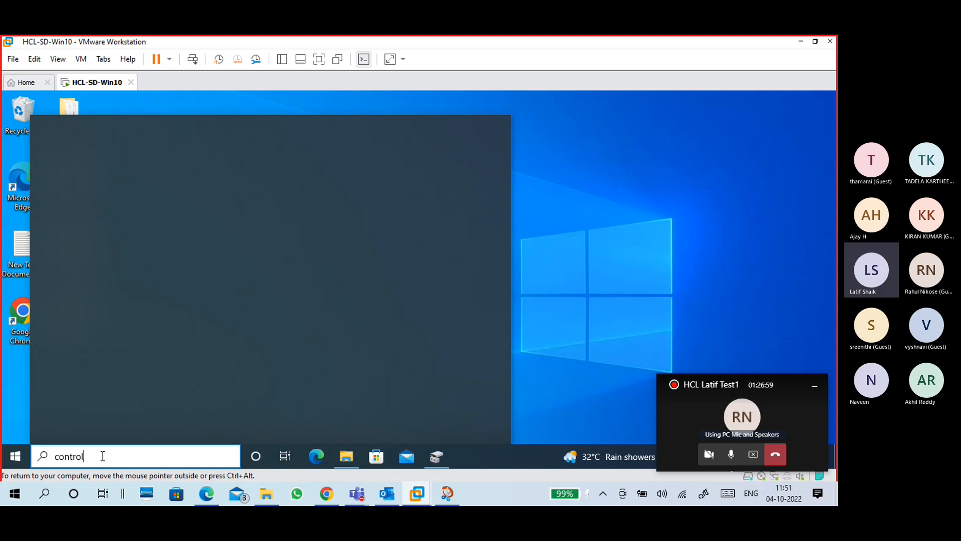
pyautogui.write('c')
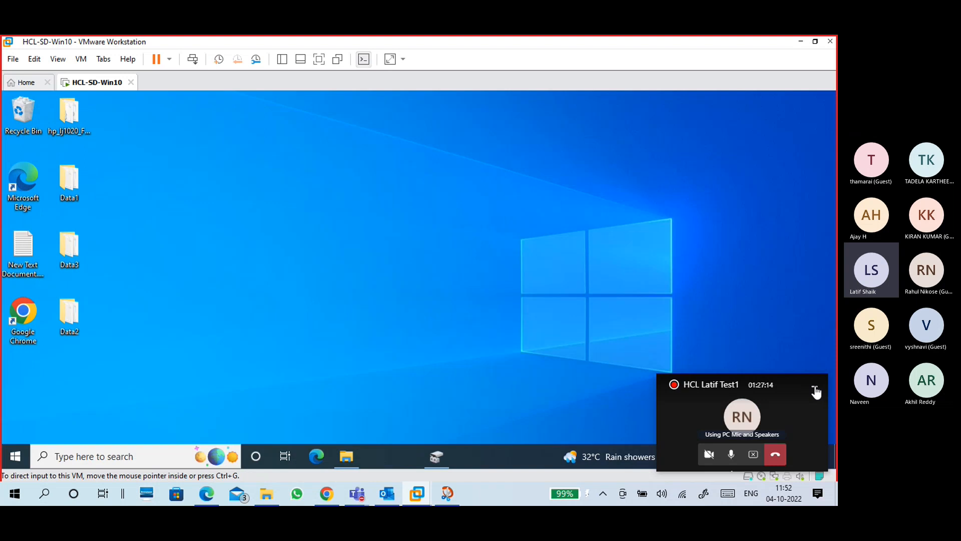
pyautogui.click(815, 386)
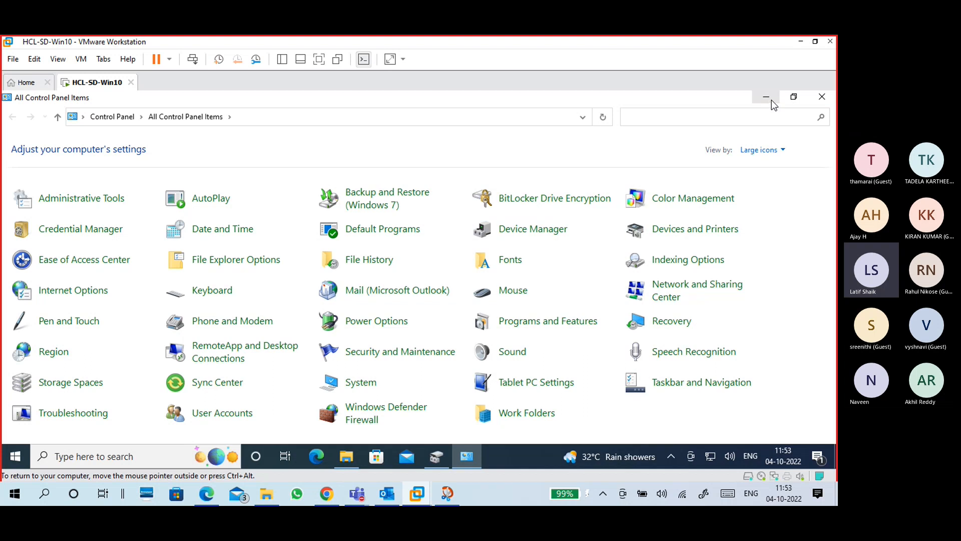
pyautogui.click(820, 96)
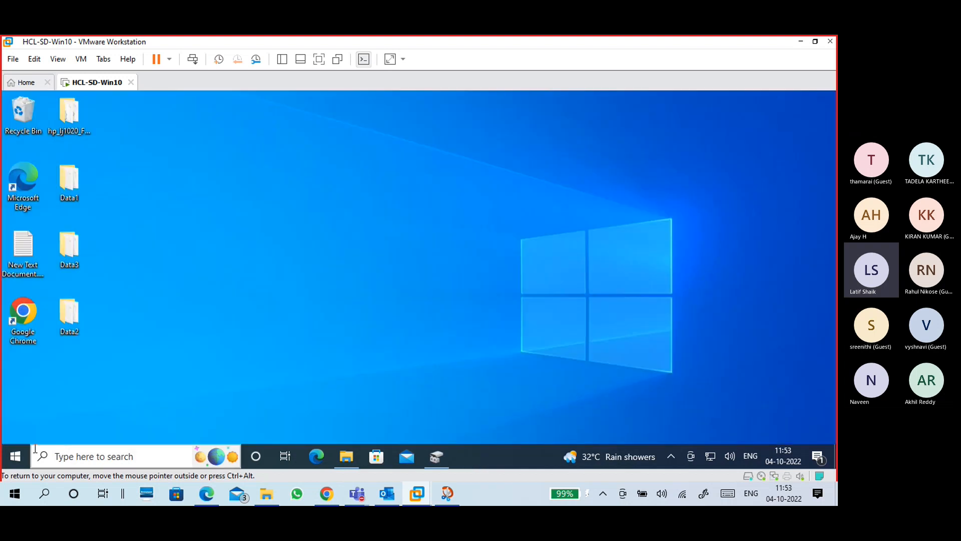
# Step: Open the virtual machine's Settings and view the Windows Update page under Update & Security
pyautogui.click(14, 456)
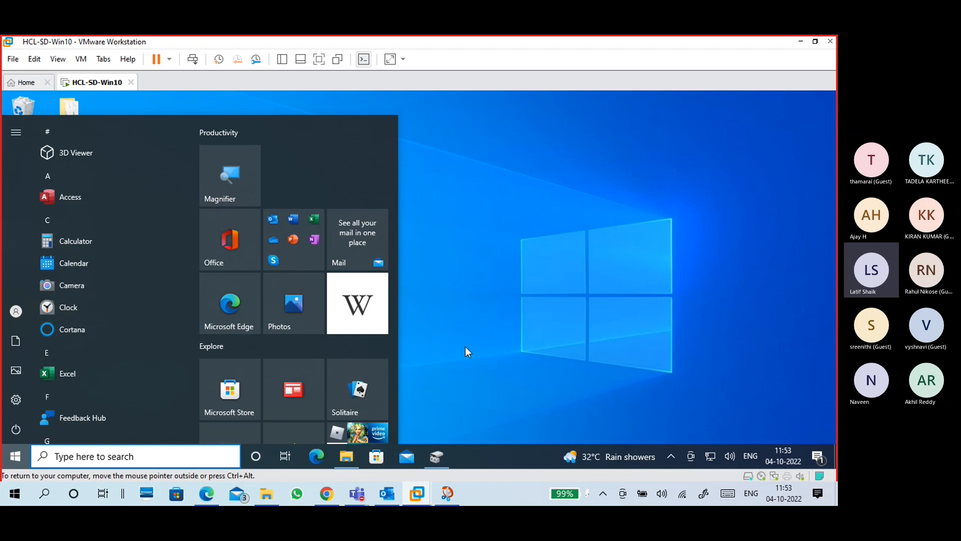
pyautogui.press('super+i')
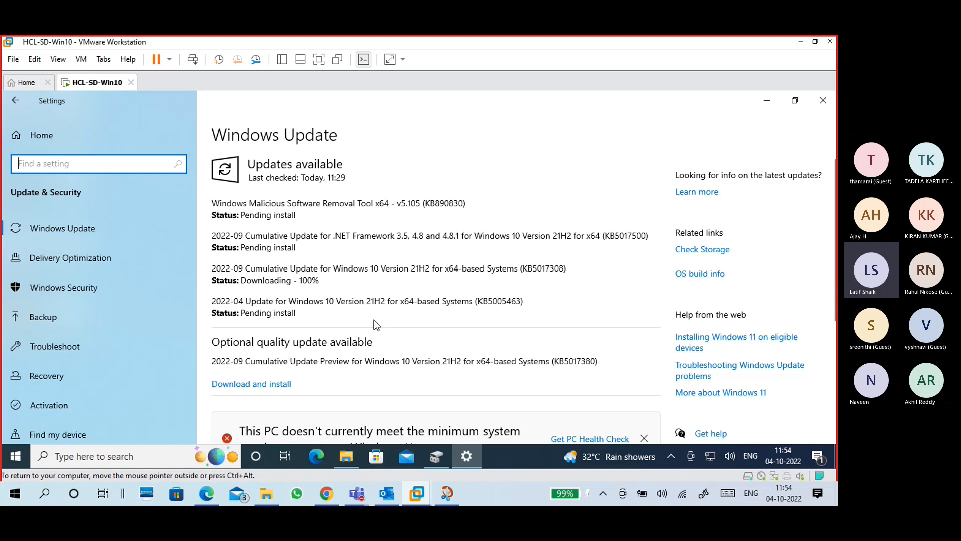
# Step: Switch to the Google Slides presentation and add the lines "Extend Volume" and "Shrink Volume" under the Disk Management heading on slide 45
pyautogui.click(325, 500)
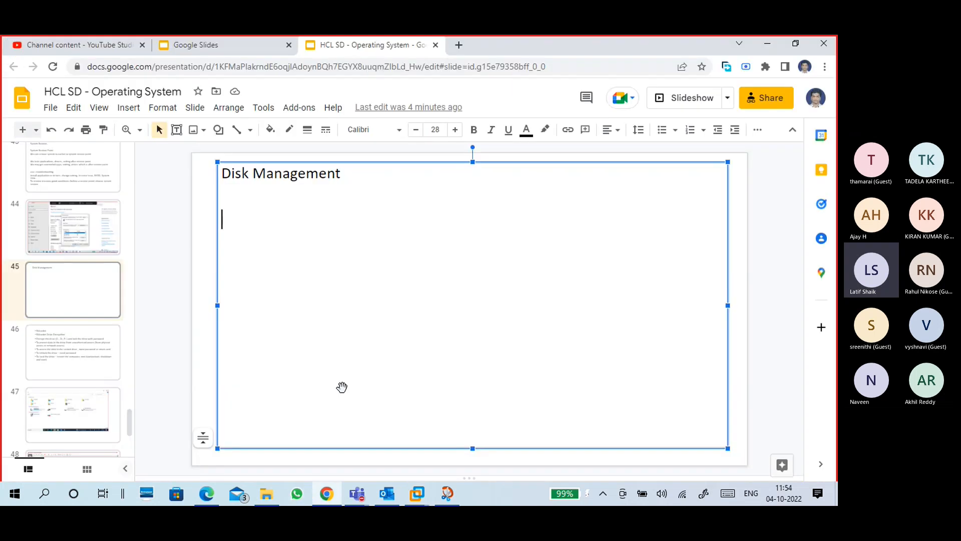
pyautogui.write('E')
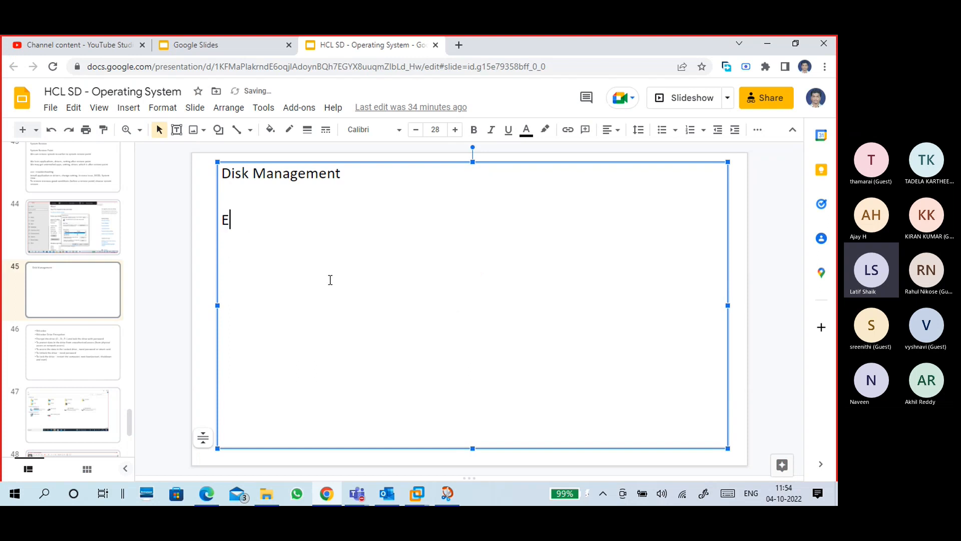
pyautogui.write('xtend Volume')
pyautogui.press('Return')
pyautogui.write('Shrink')
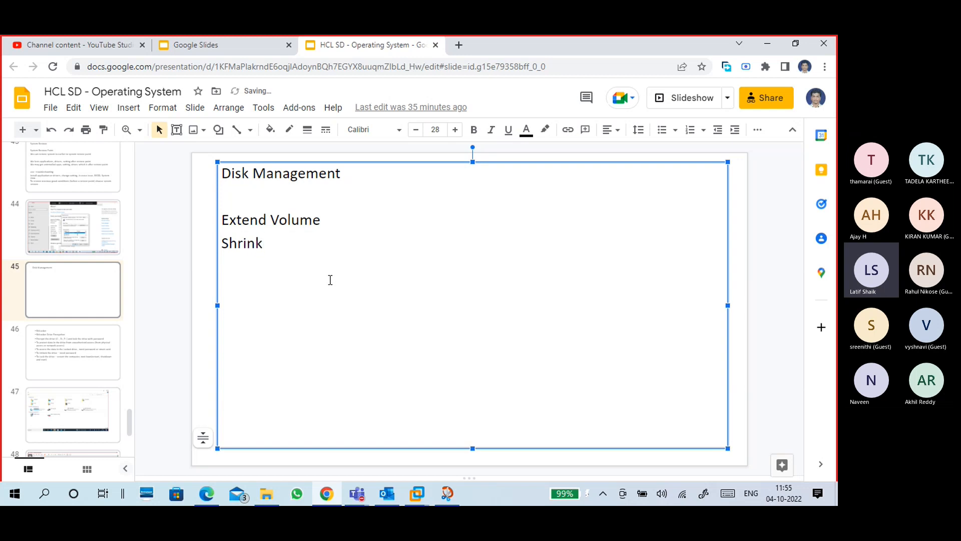
pyautogui.write(' o')
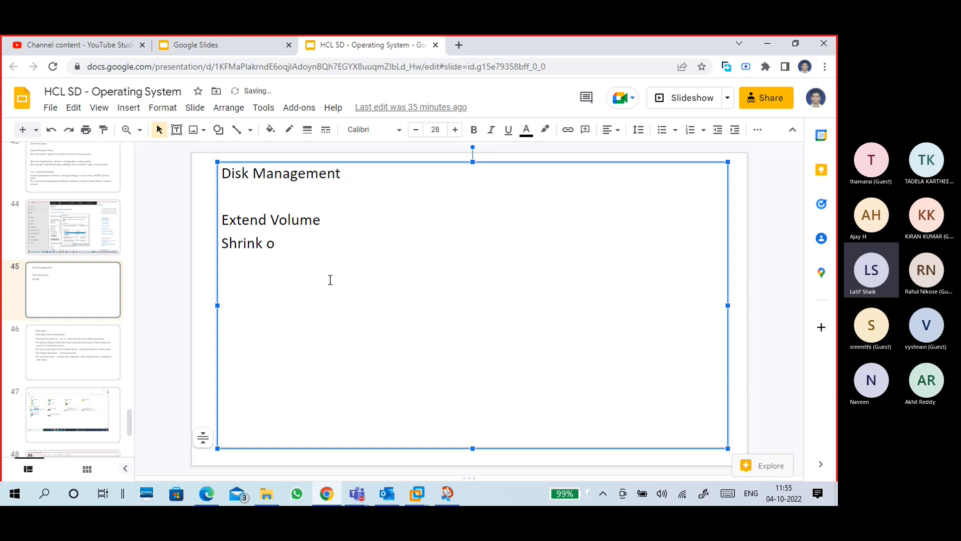
pyautogui.press('BackSpace')
pyautogui.write('Volume')
pyautogui.press('Return')
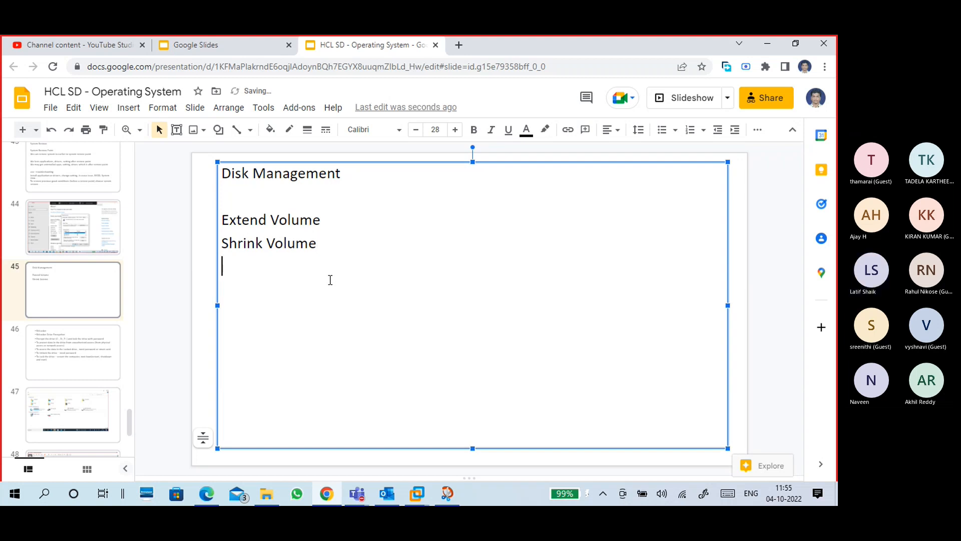
# Step: Add the line "New Simple Volume" below "Shrink Volume" on the Disk Management slide, followed by blank lines
pyautogui.write('New Sin')
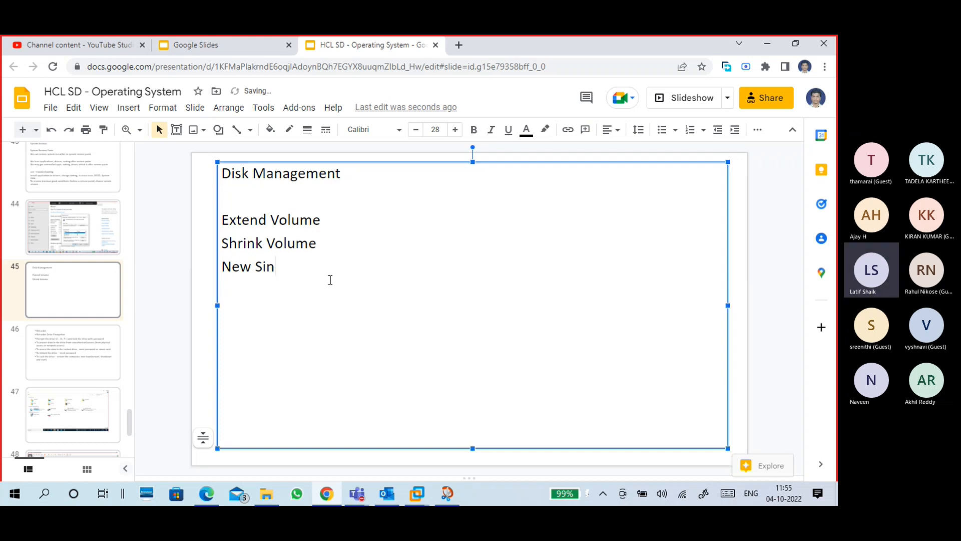
pyautogui.press('BackSpace')
pyautogui.write('mple V')
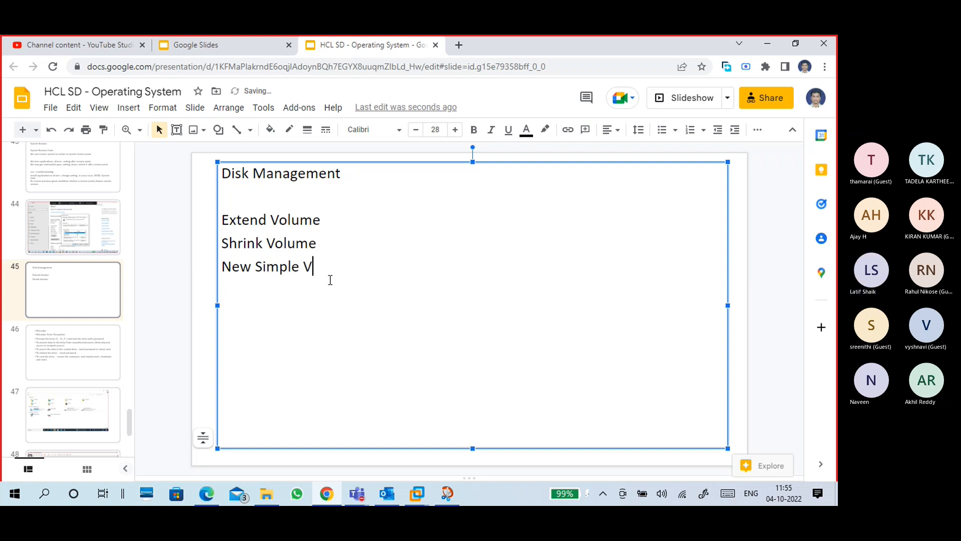
pyautogui.write('aolume')
pyautogui.press('Return')
pyautogui.press('BackSpace')
pyautogui.press('BackSpace')
pyautogui.press('BackSpace')
pyautogui.press('BackSpace')
pyautogui.press('BackSpace')
pyautogui.press('BackSpace')
pyautogui.press('BackSpace')
pyautogui.write('olume')
pyautogui.press('Return')
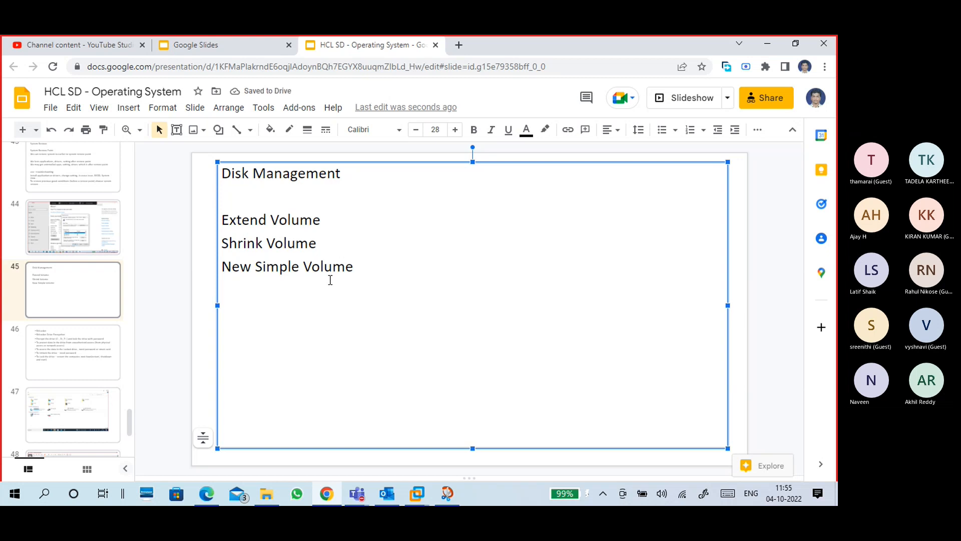
pyautogui.press('Return')
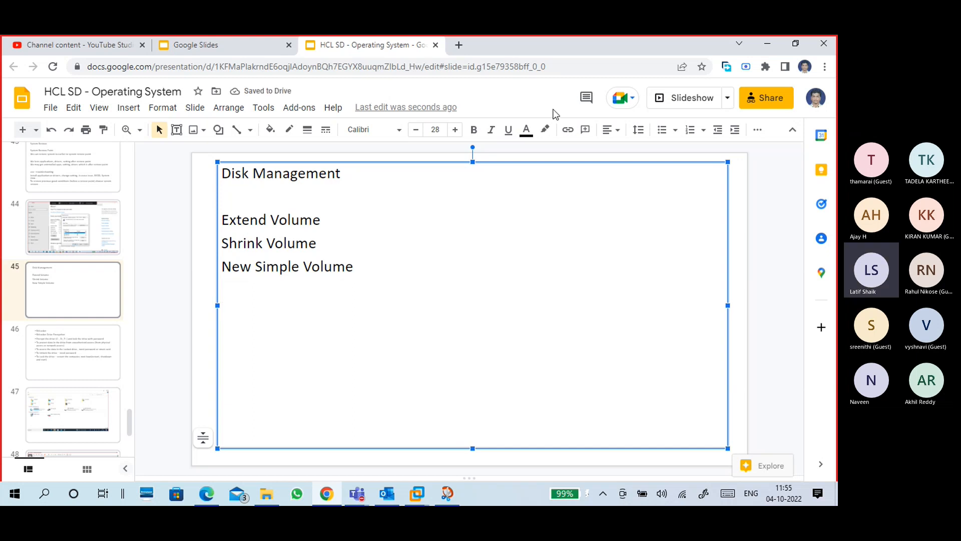
# Step: Minimize the presentation and review the install status of the available updates on the virtual machine's Windows Update page
pyautogui.click(767, 44)
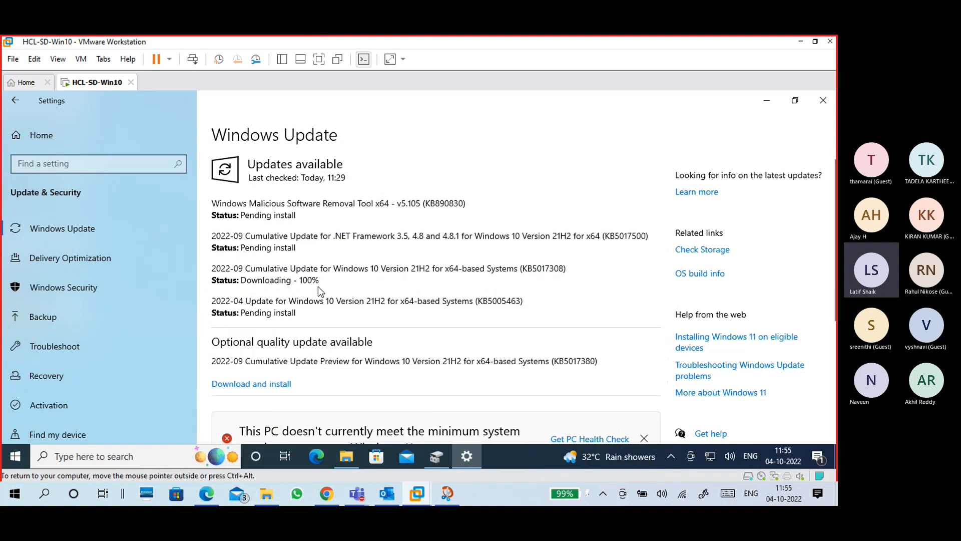
pyautogui.moveTo(250, 212); pyautogui.dragTo(297, 217)
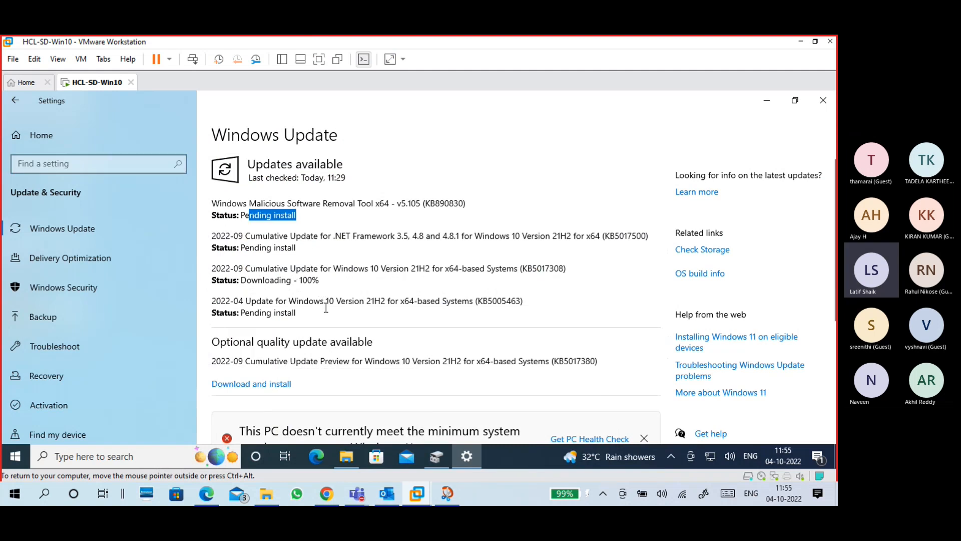
pyautogui.click(332, 320)
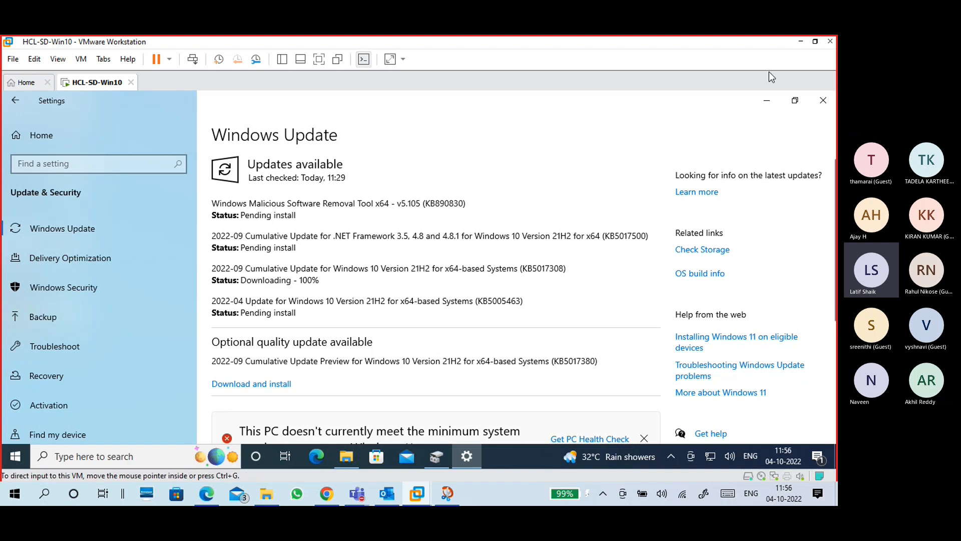
# Step: Minimize the virtual machine window, switch to the Microsoft Teams meeting, and show its additional meeting options
pyautogui.click(803, 42)
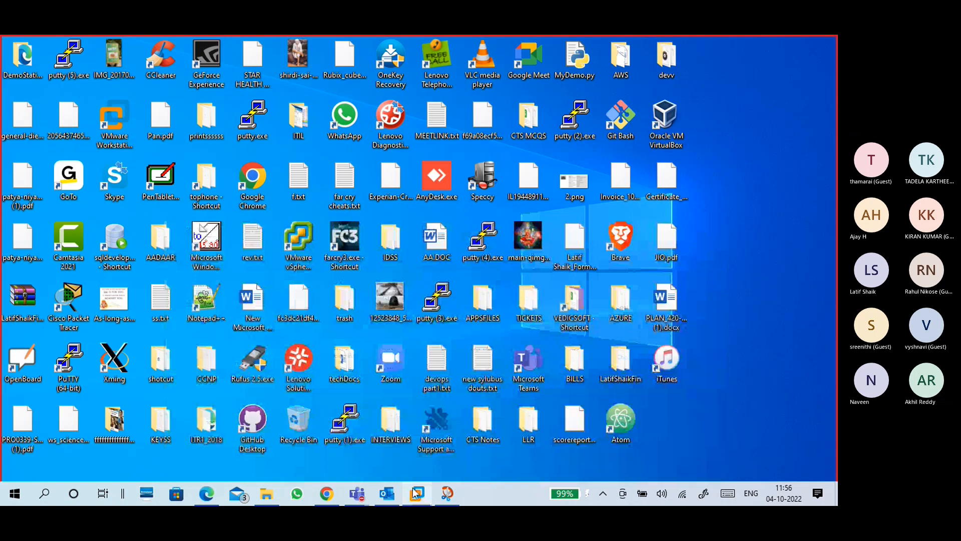
pyautogui.moveTo(357, 493)
pyautogui.click(367, 463)
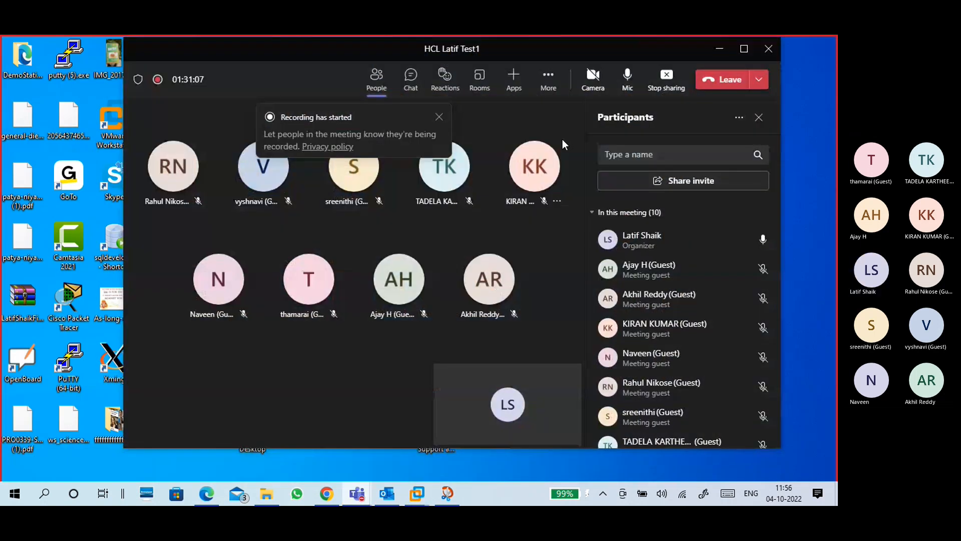
pyautogui.click(548, 79)
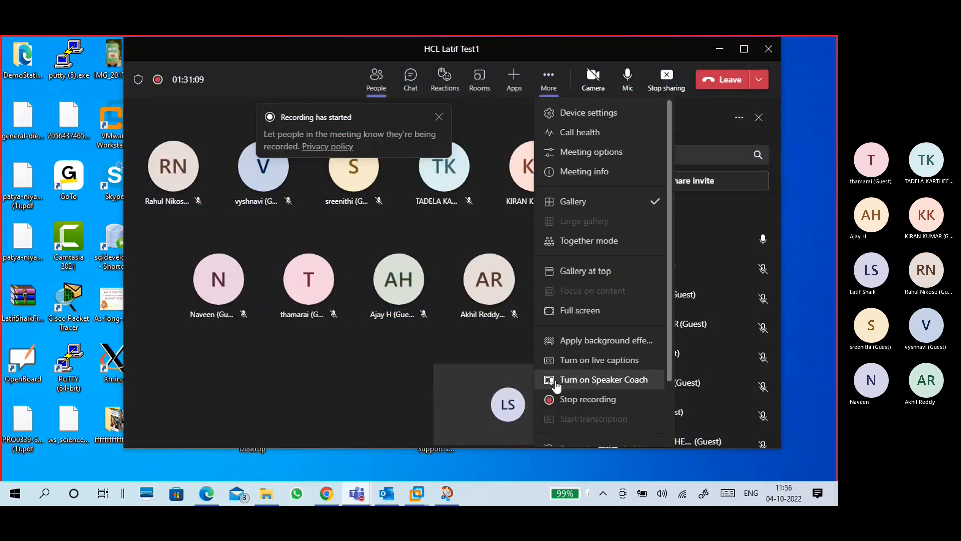